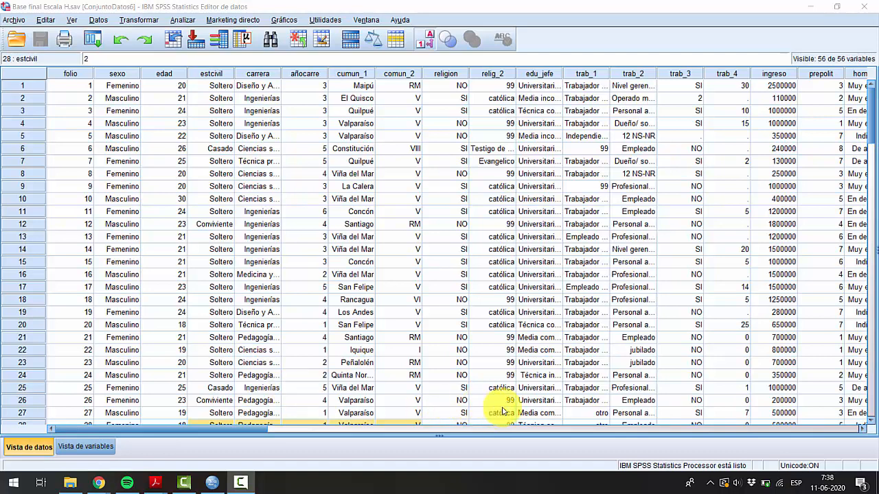
Open the dimension reduction factor analysis setup and review the available extraction methods
left_click(192, 20)
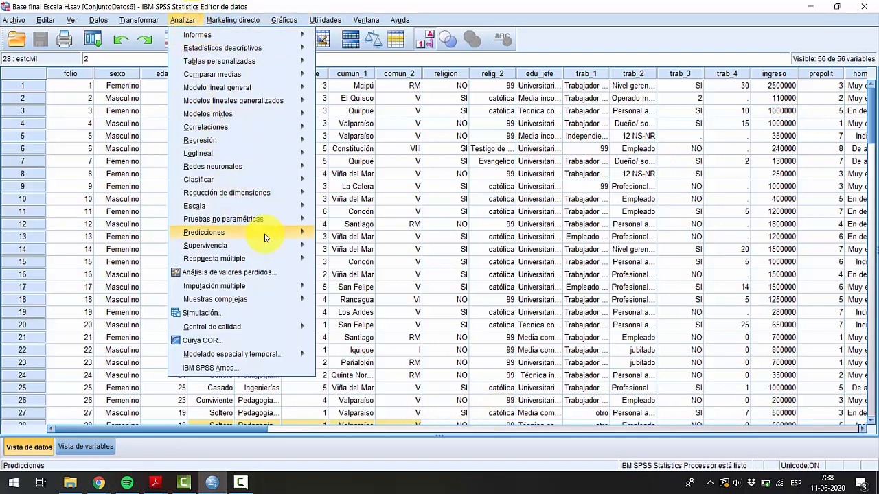
mouse_move(266, 220)
mouse_move(262, 170)
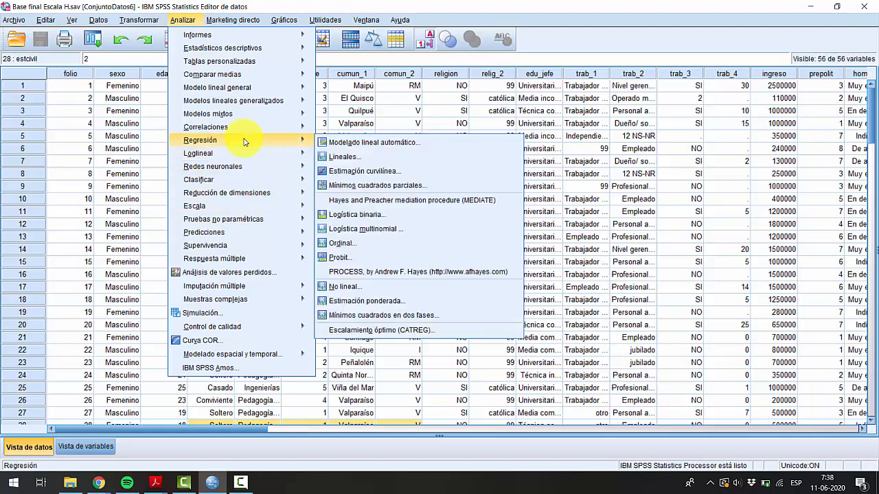
mouse_move(309, 193)
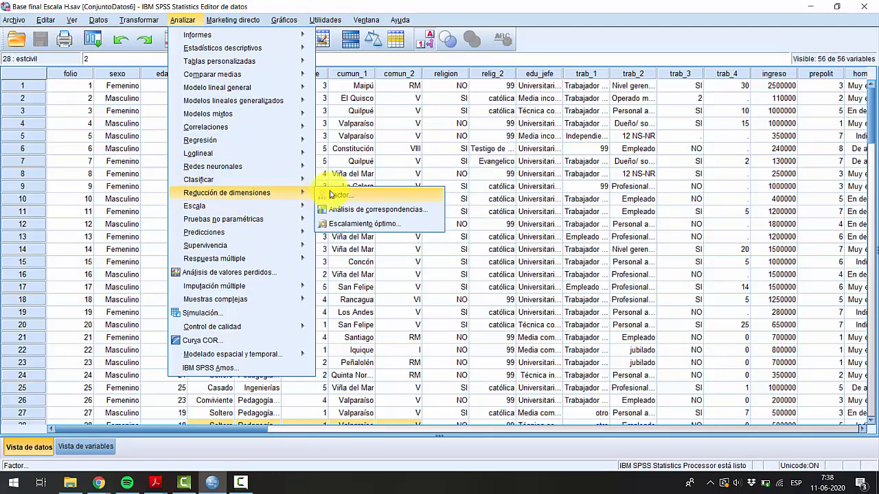
left_click(378, 198)
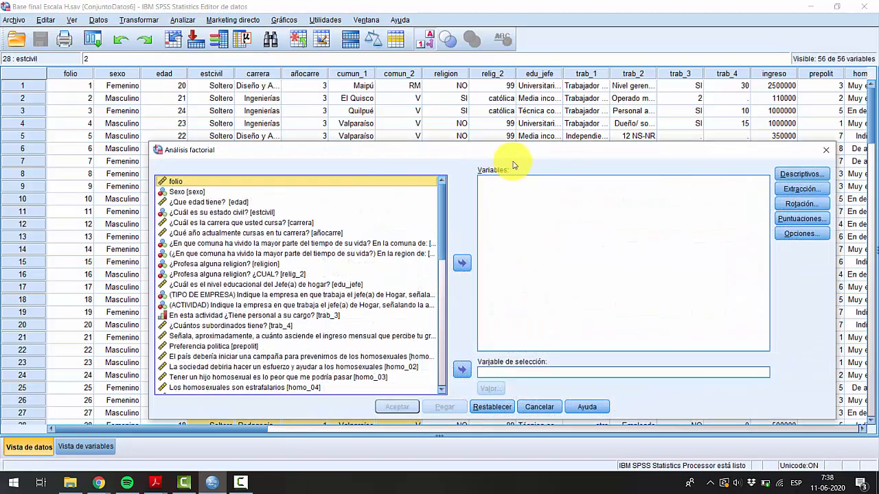
left_click_drag(569, 162, 532, 72)
left_click(716, 92)
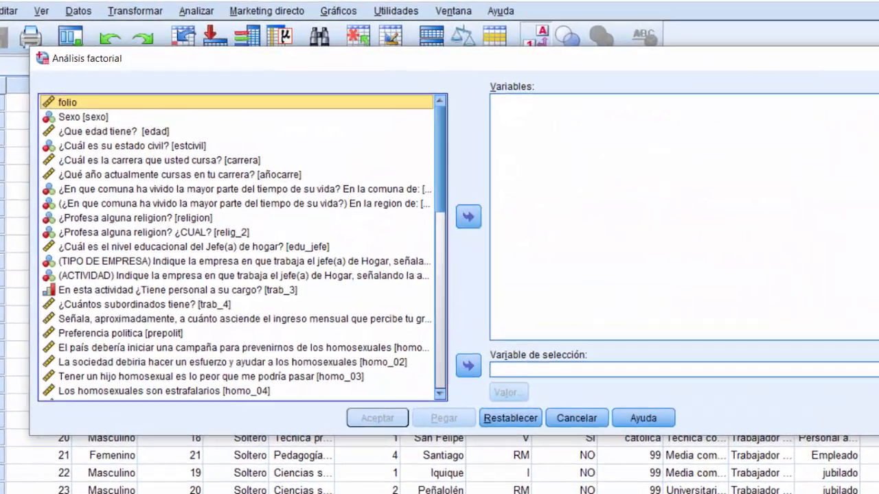
left_click(448, 127)
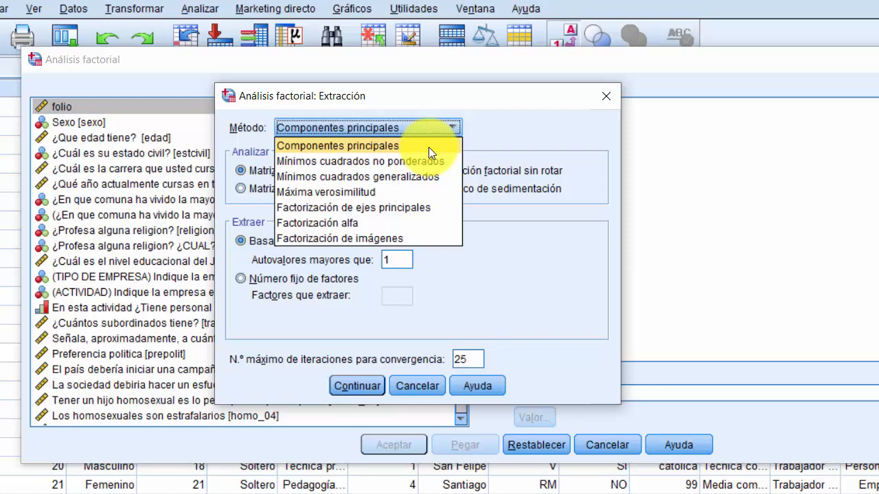
left_click(612, 97)
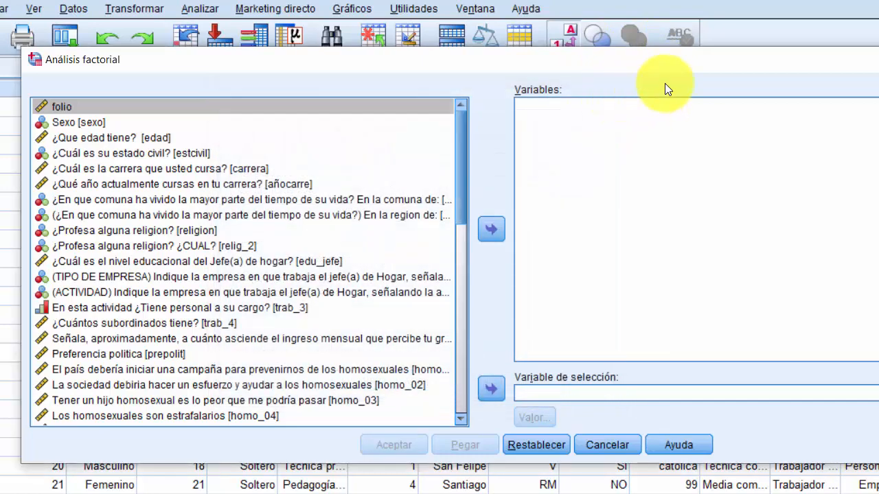
Try the Oblimin directo, Promax and Varimax rotation methods, then dismiss the rotation settings without applying them
left_click(878, 152)
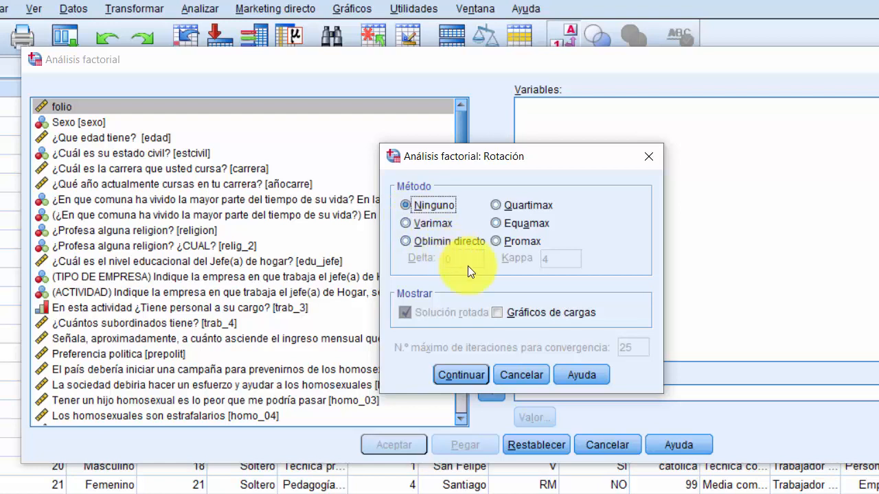
left_click(406, 241)
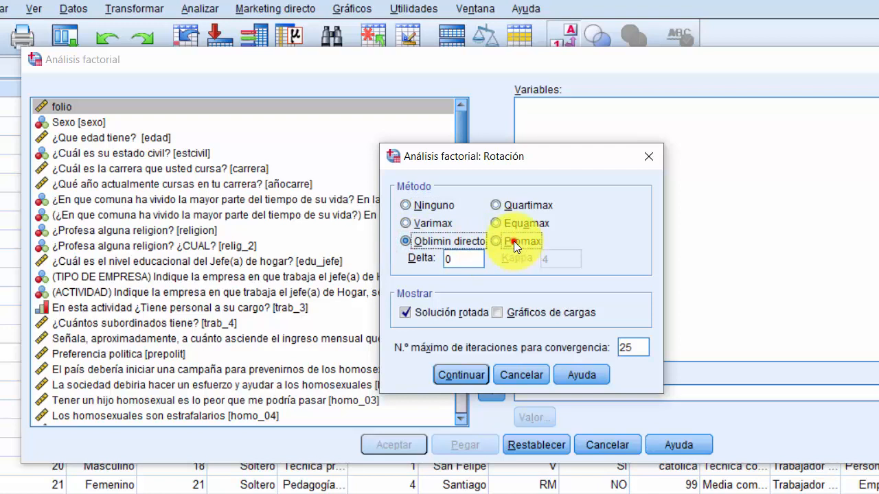
left_click(514, 242)
left_click(424, 238)
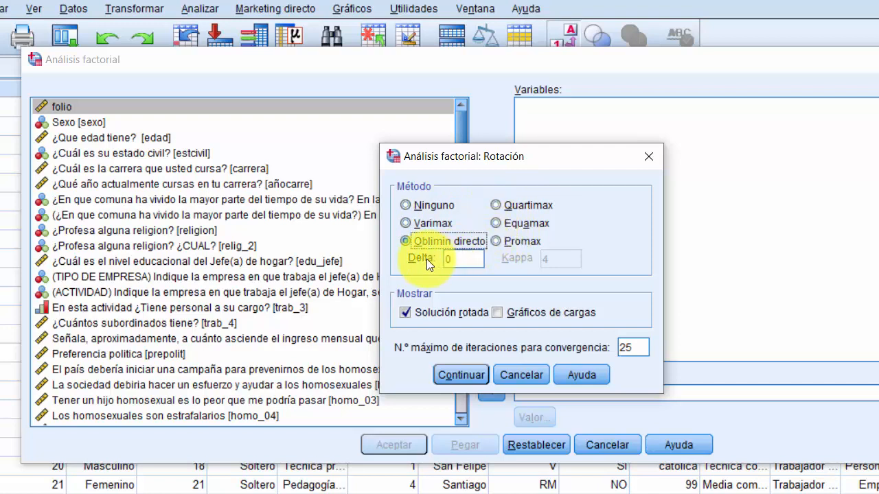
left_click(446, 223)
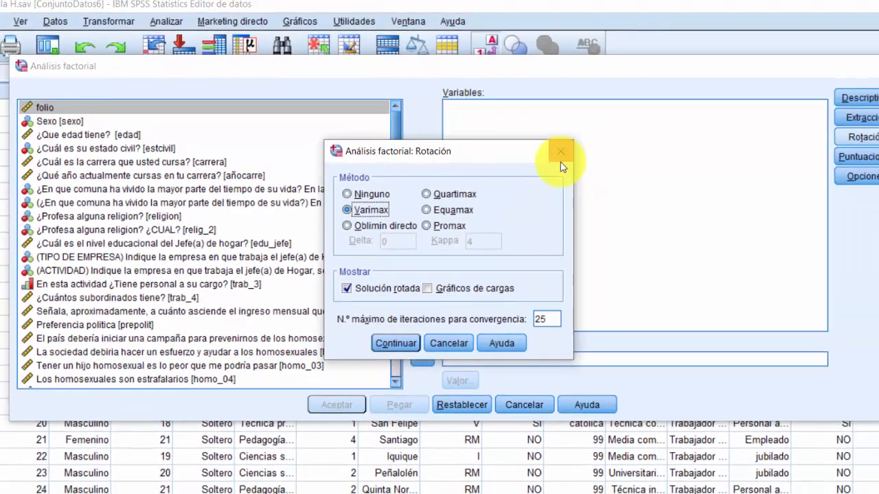
left_click(648, 157)
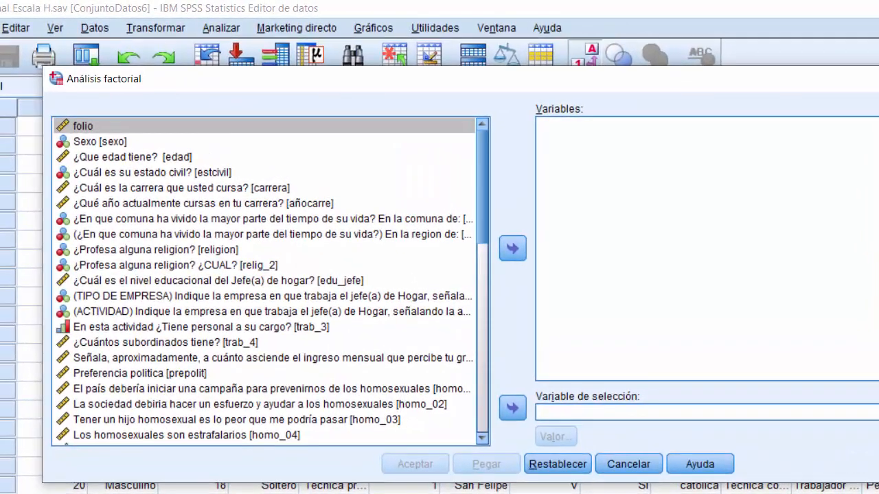
Enable the KMO and Bartlett's sphericity test in the factor analysis descriptives
left_click(878, 123)
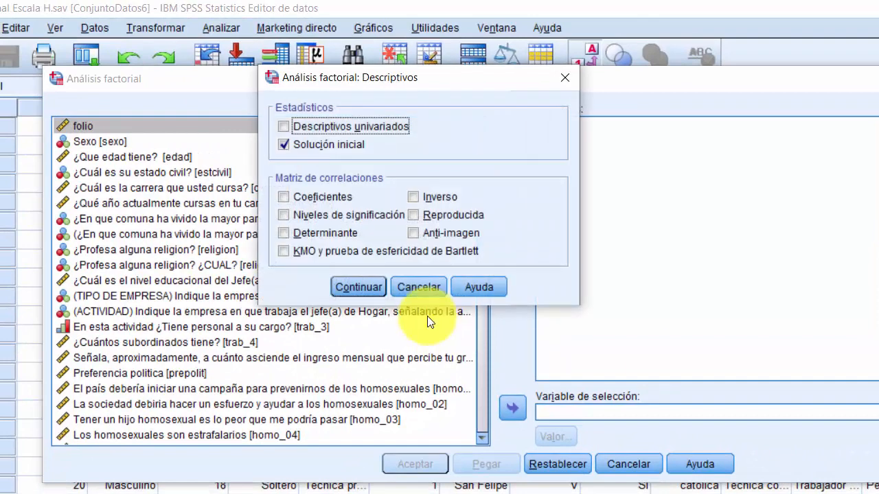
left_click(319, 249)
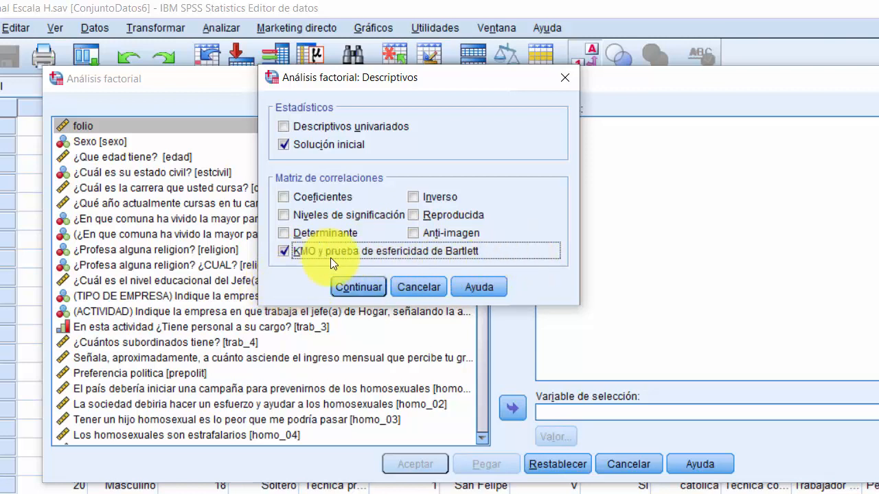
left_click(358, 289)
Review the extraction methods, rotation methods and missing-value options, then cancel the factor analysis
left_click(878, 142)
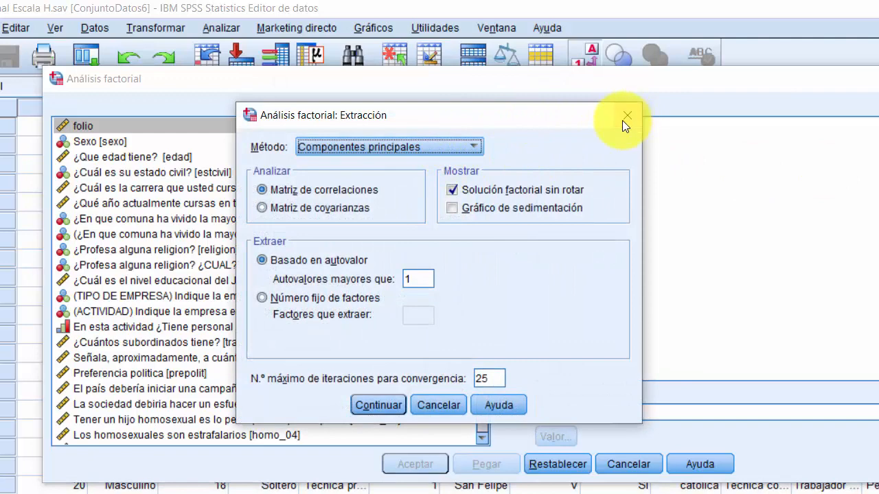
left_click(395, 146)
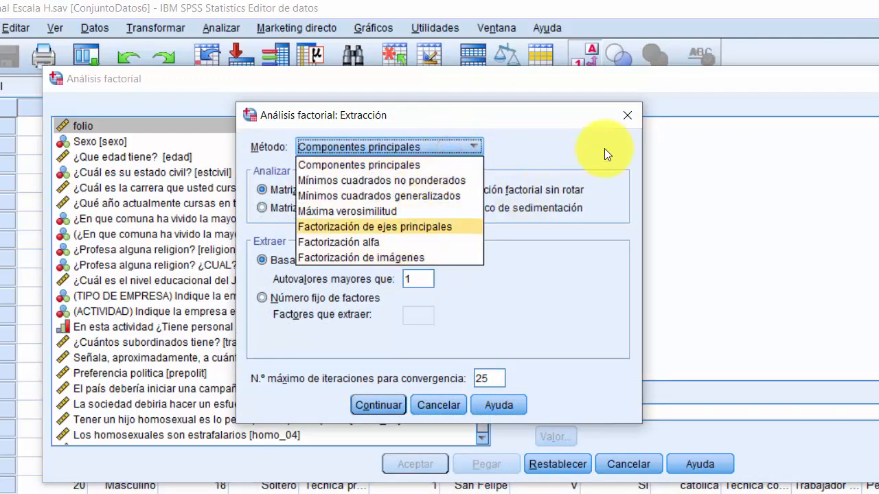
left_click(621, 118)
left_click(620, 118)
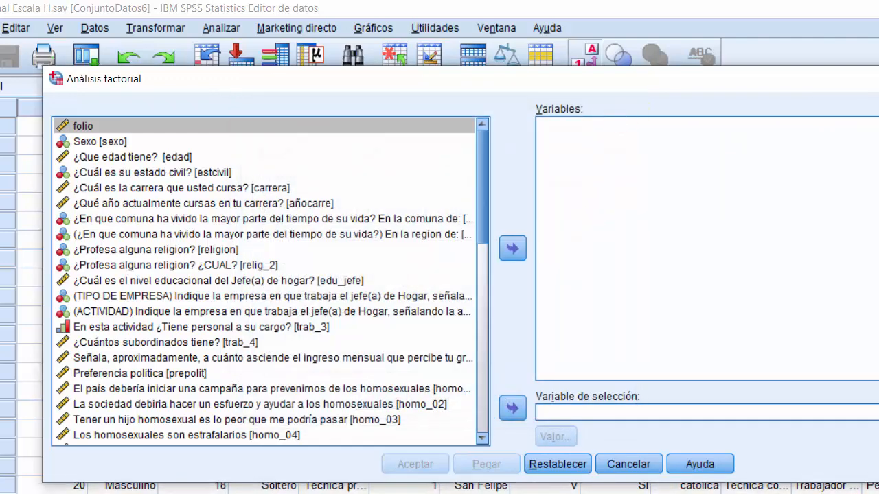
left_click(878, 158)
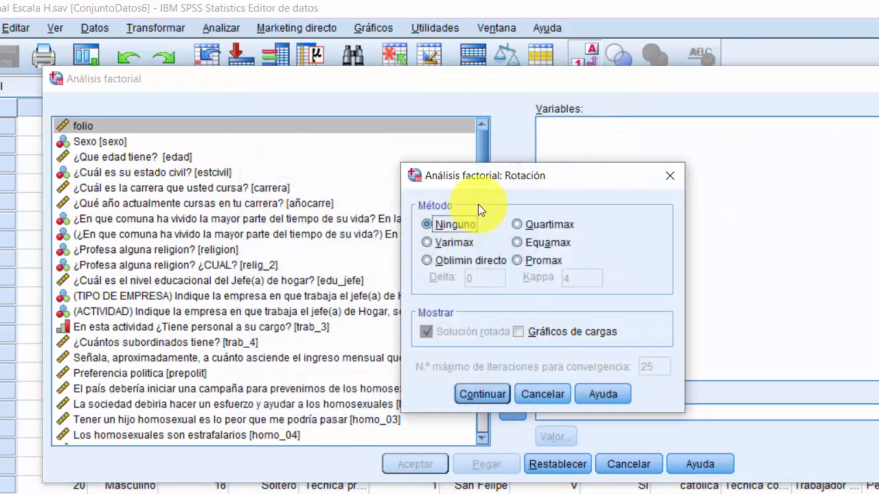
left_click(682, 176)
left_click(878, 204)
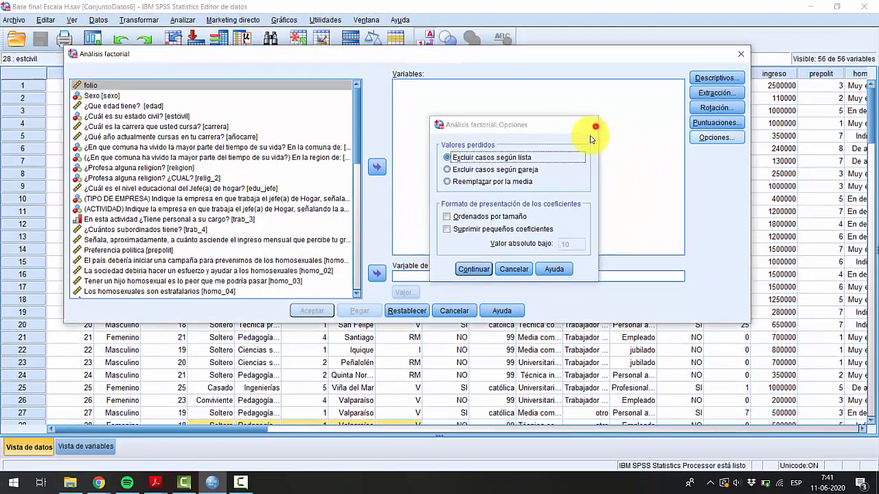
left_click(829, 185)
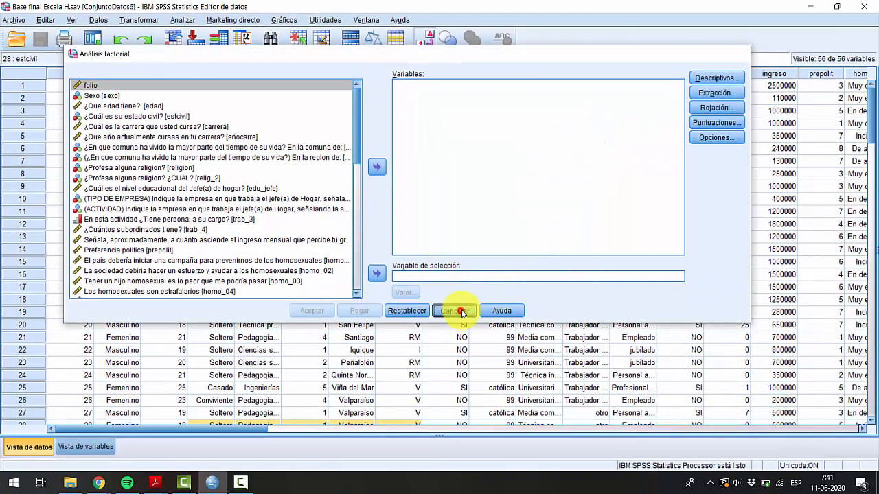
left_click(471, 313)
left_click_drag(112, 430, 41, 423)
left_click_drag(94, 443, 5, 454)
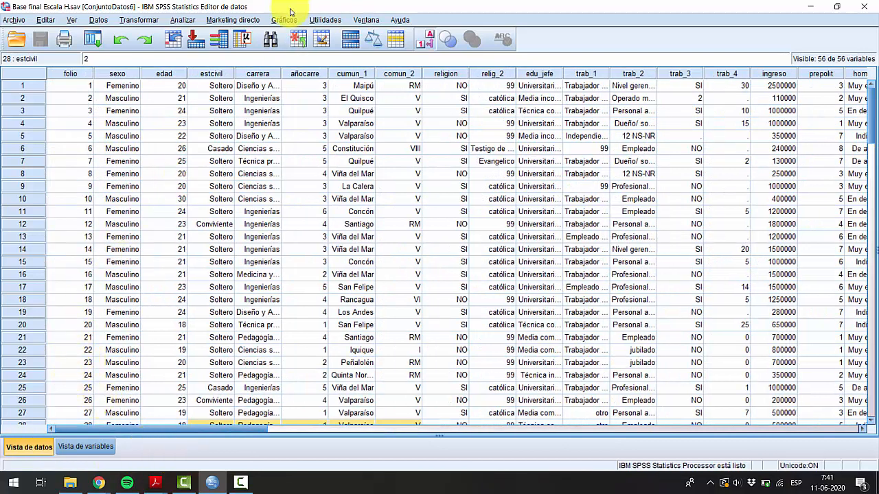
Reopen the dimension reduction factor analysis setup for the dataset
left_click(180, 20)
mouse_move(181, 35)
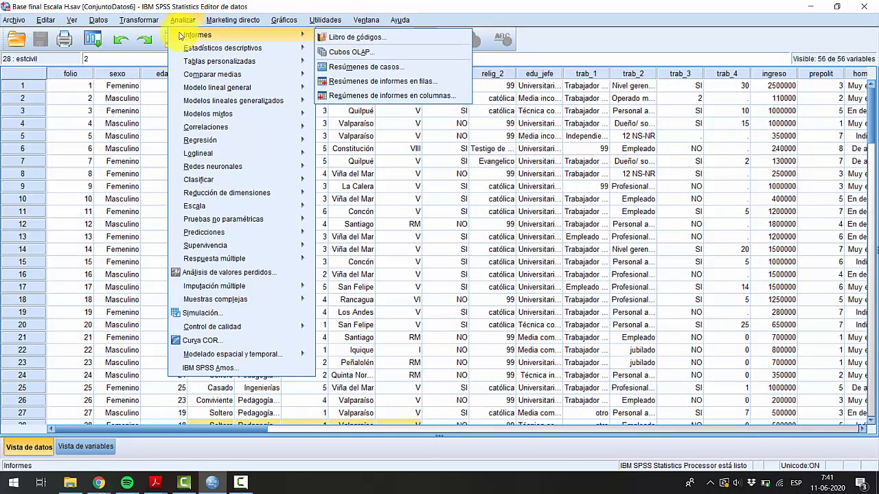
mouse_move(269, 210)
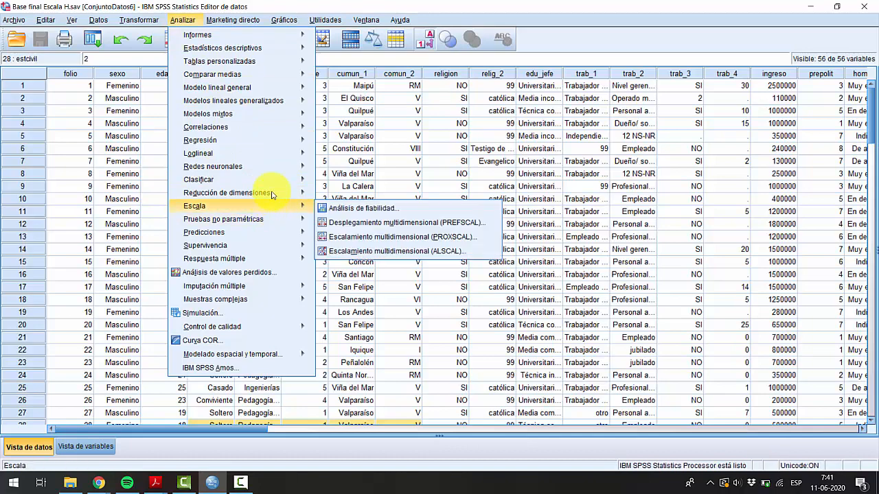
mouse_move(279, 193)
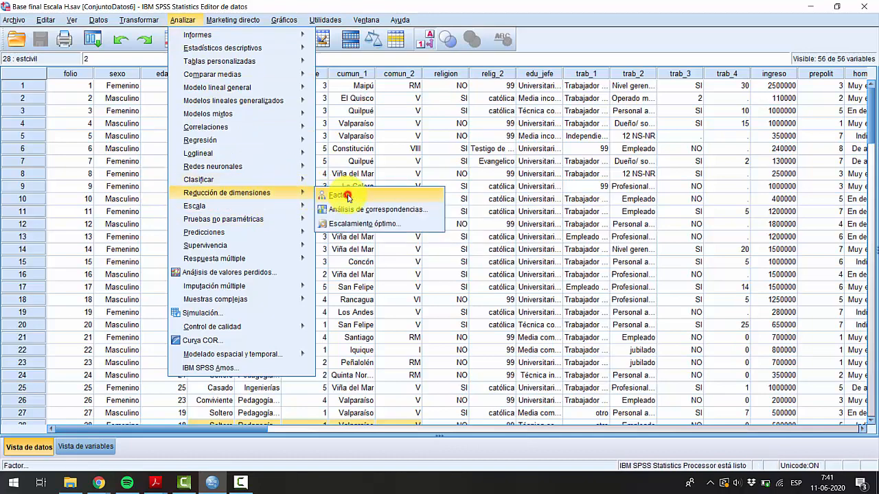
left_click(343, 195)
Display variable names instead of labels in the factor analysis variable list
scroll(176, 147, "down", 10)
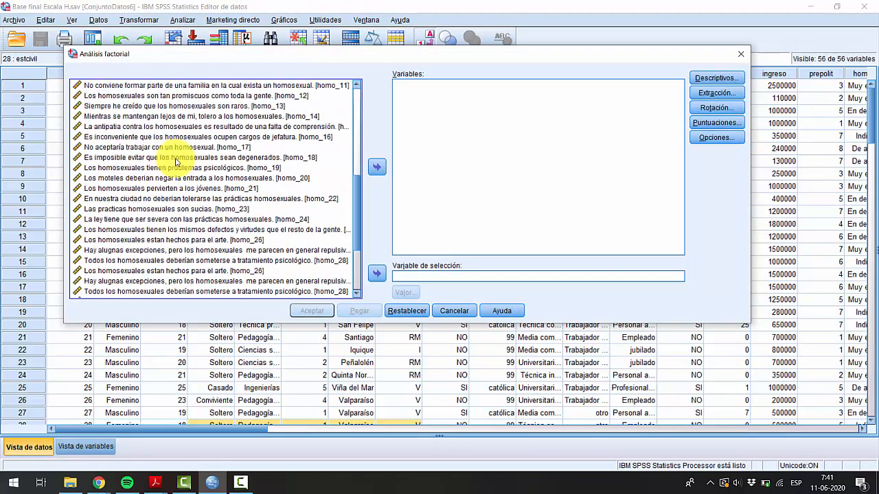
scroll(175, 160, "up", 9)
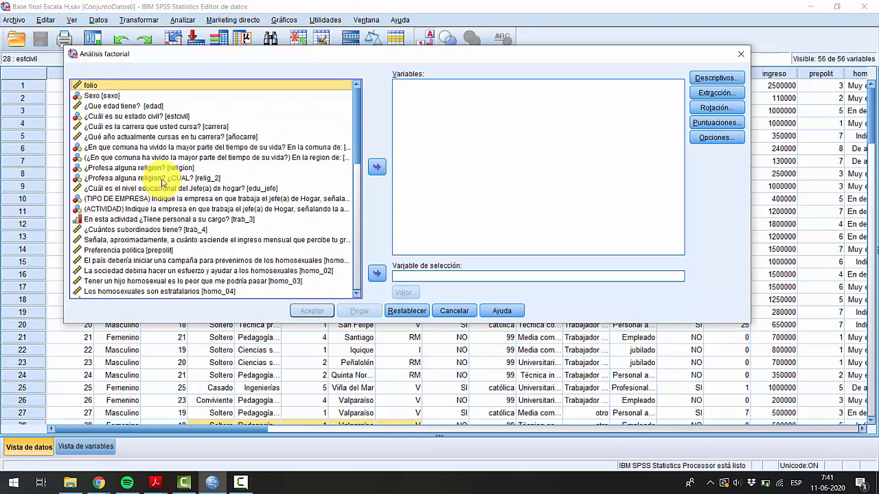
scroll(164, 172, "down", 7)
scroll(160, 148, "up", 4)
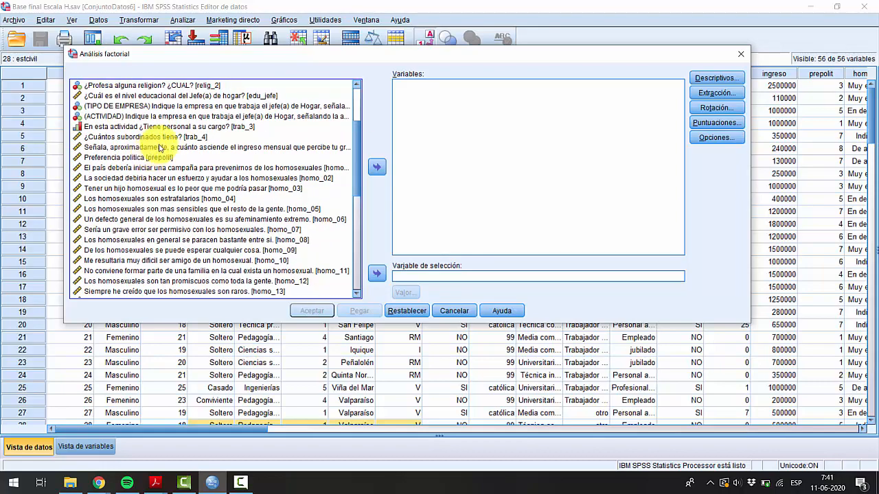
right_click(159, 148)
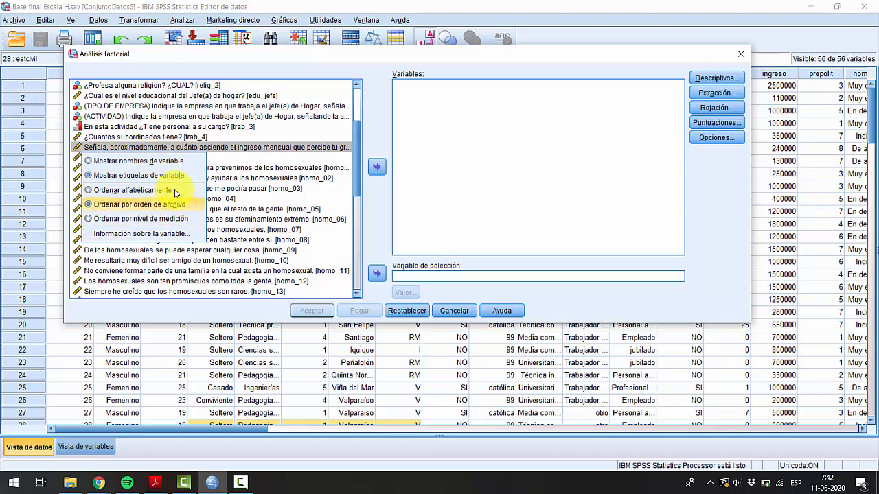
left_click(172, 161)
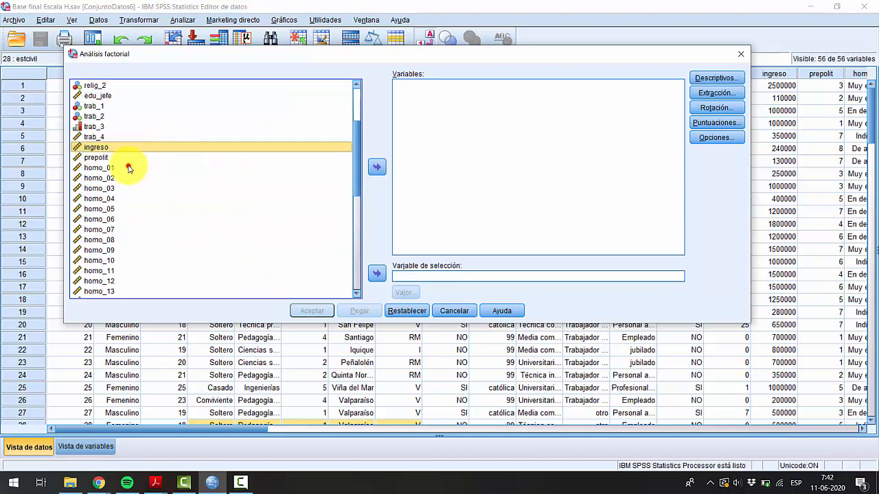
Add the items homo_01 through homo_38 as the variables of the factor analysis
left_click(129, 168)
scroll(129, 168, "down", 9)
left_click(127, 283, "shift")
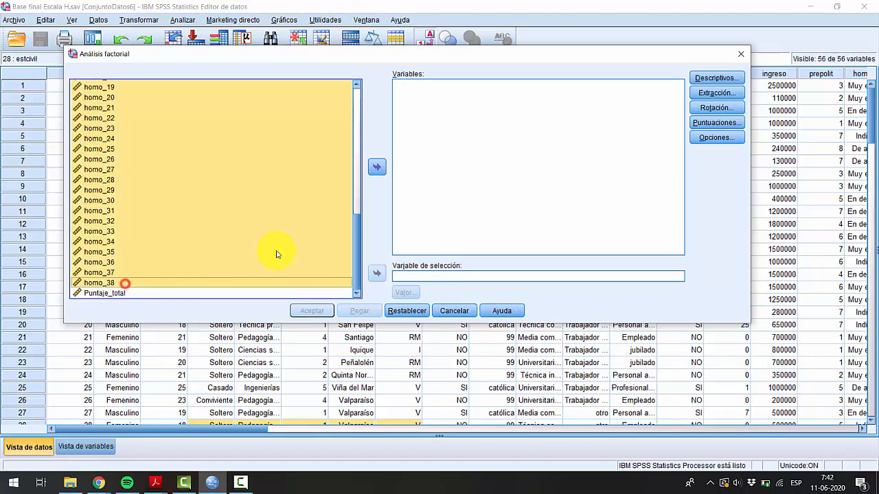
left_click(376, 165)
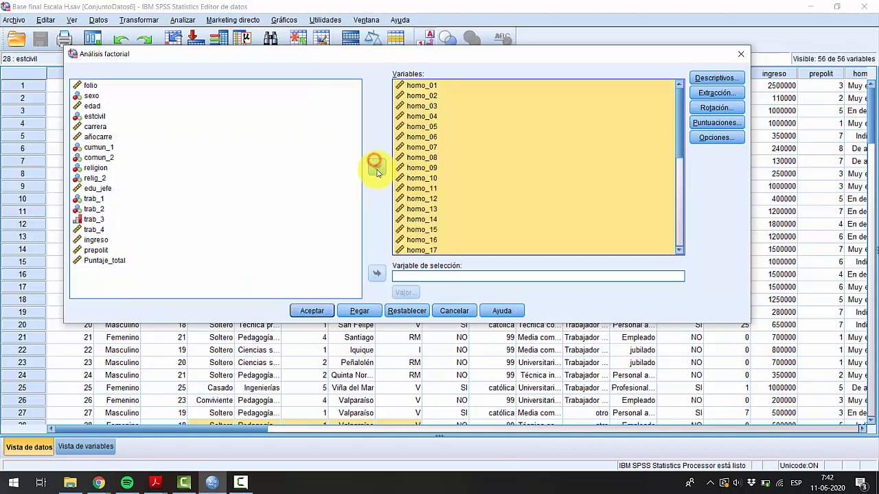
Request the KMO and Bartlett's sphericity test in the descriptives and accept the setting
left_click(716, 78)
left_click(240, 168)
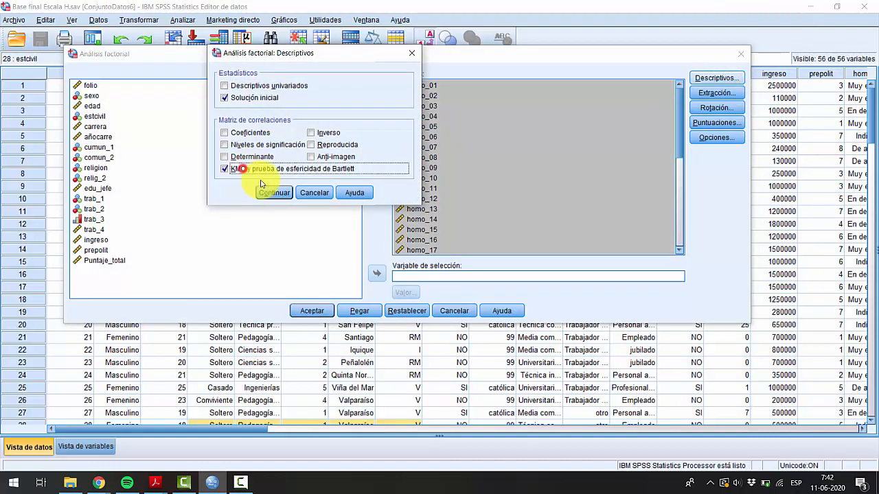
left_click(273, 192)
Set the factor extraction to principal components on the correlation matrix, based on eigenvalues greater than 1, and accept the settings
left_click(732, 104)
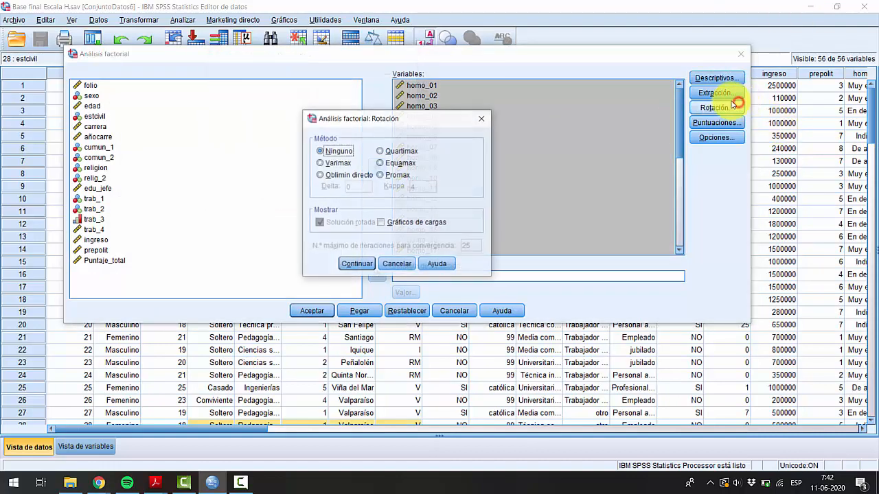
left_click(481, 118)
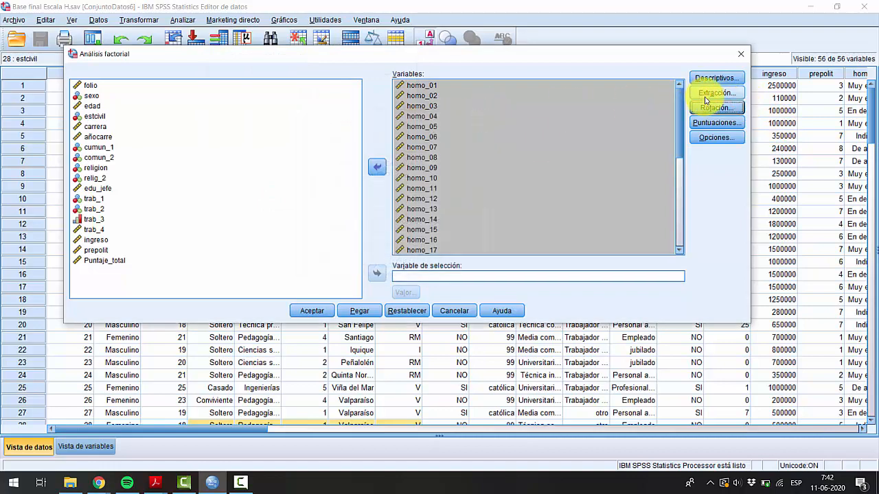
left_click(711, 94)
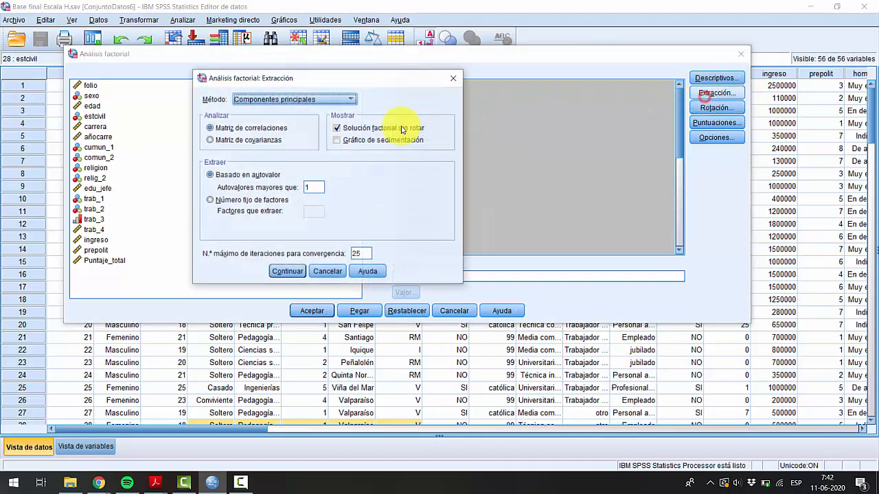
left_click(313, 100)
left_click(309, 101)
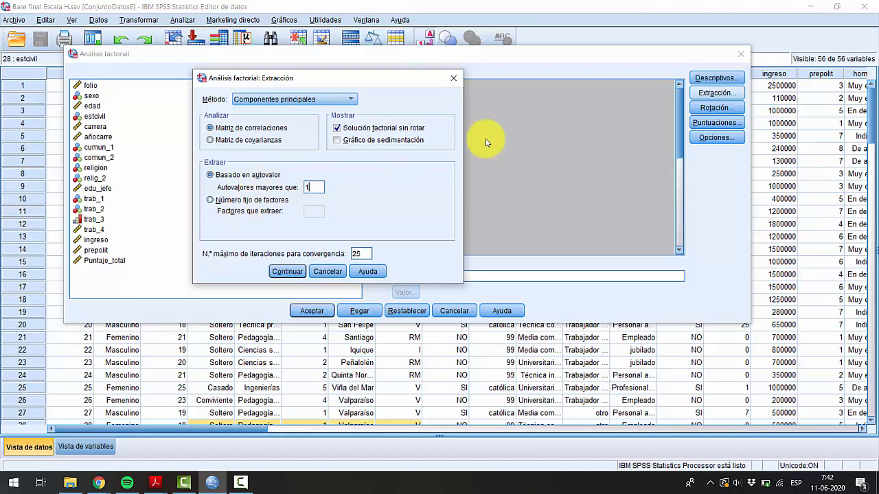
left_click(236, 200)
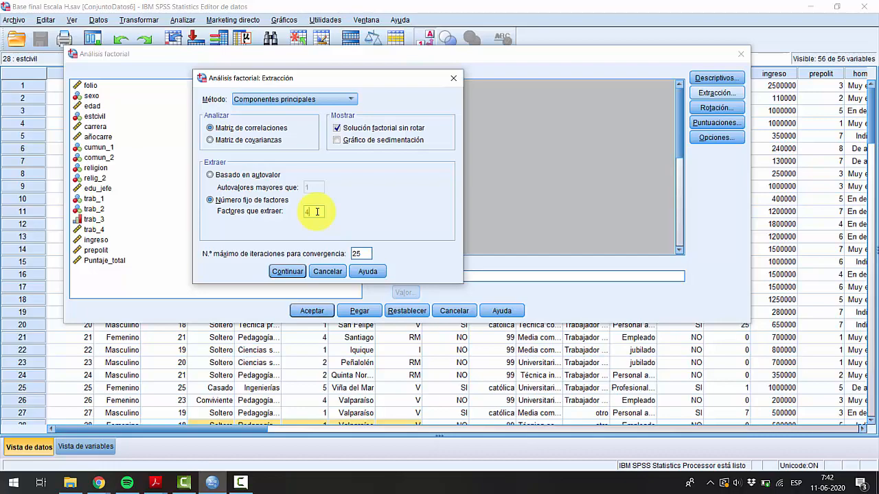
left_click(249, 176)
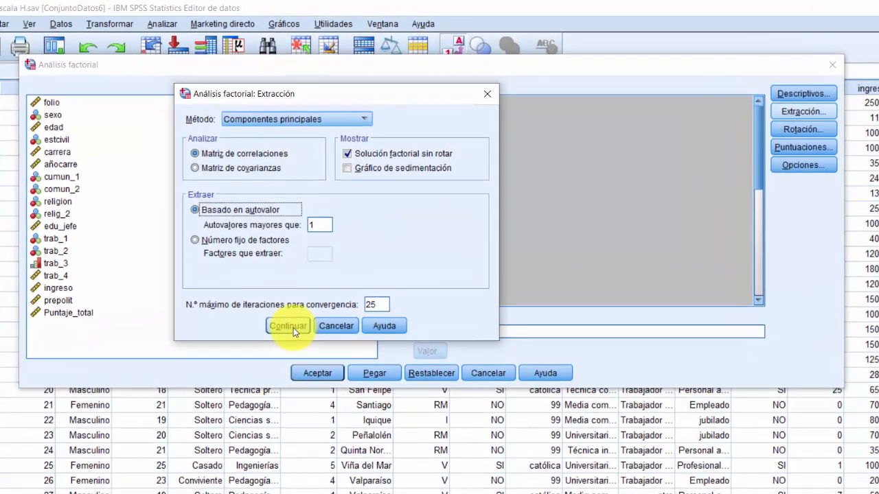
left_click(287, 271)
Choose Varimax as the rotation method, showing the rotated solution, and accept the setting
left_click(831, 138)
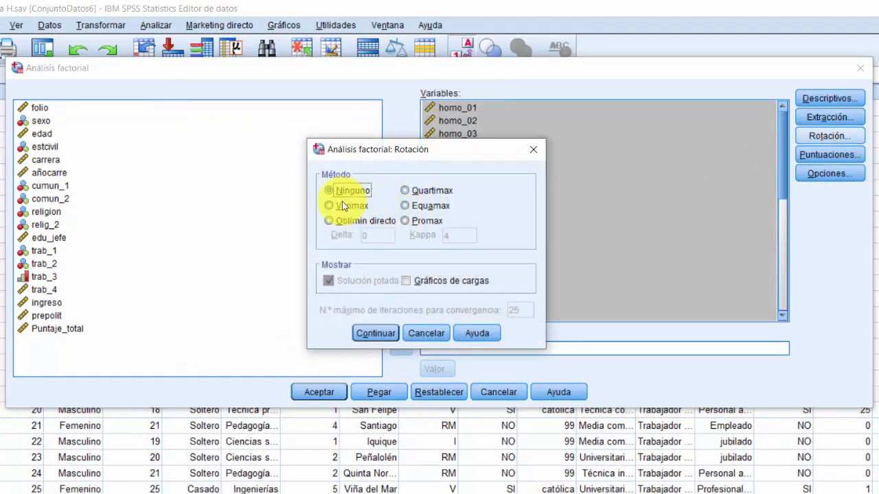
left_click(342, 206)
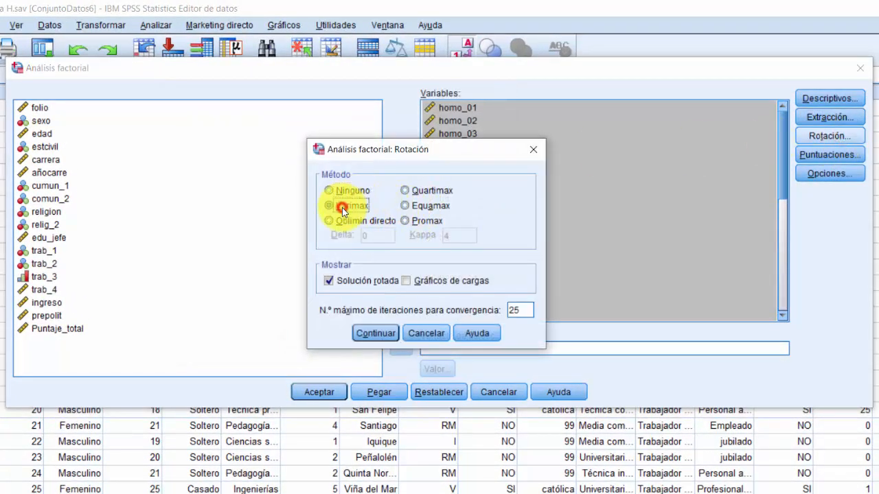
left_click(376, 333)
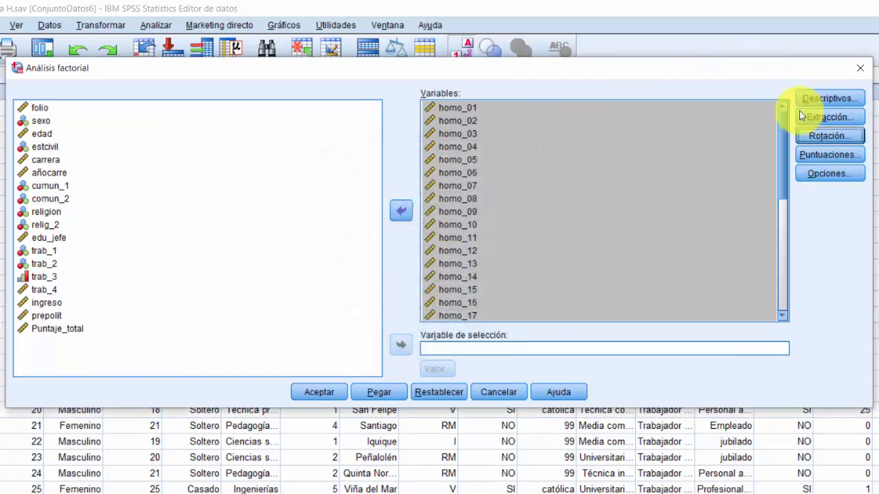
Sort the displayed coefficients by size, suppress those with an absolute value below .30, and run the factor analysis
left_click(838, 175)
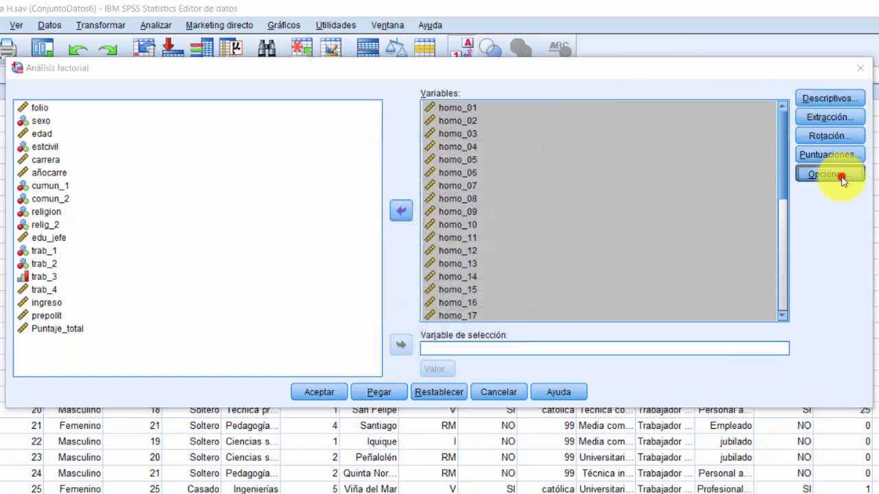
left_click_drag(569, 157, 512, 100)
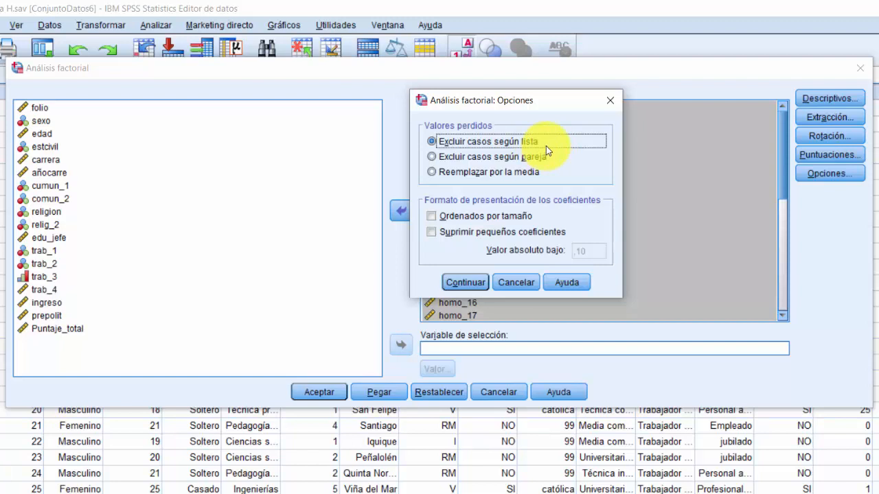
left_click(434, 216)
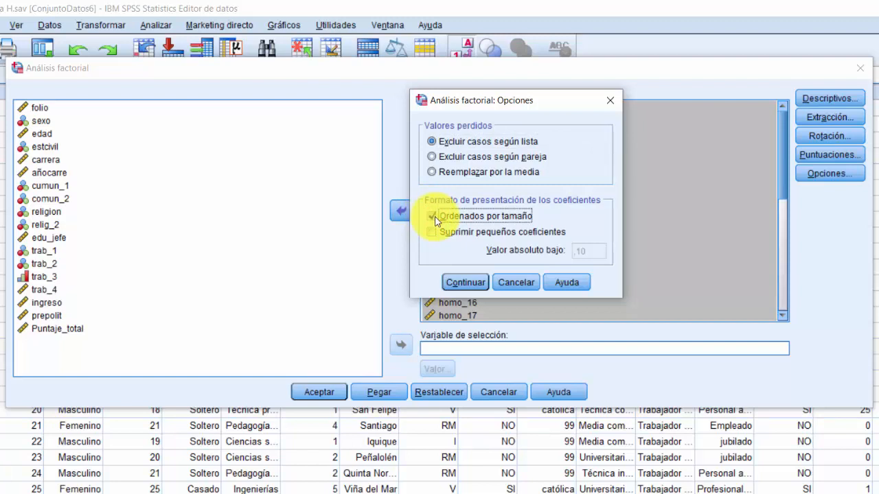
left_click(432, 232)
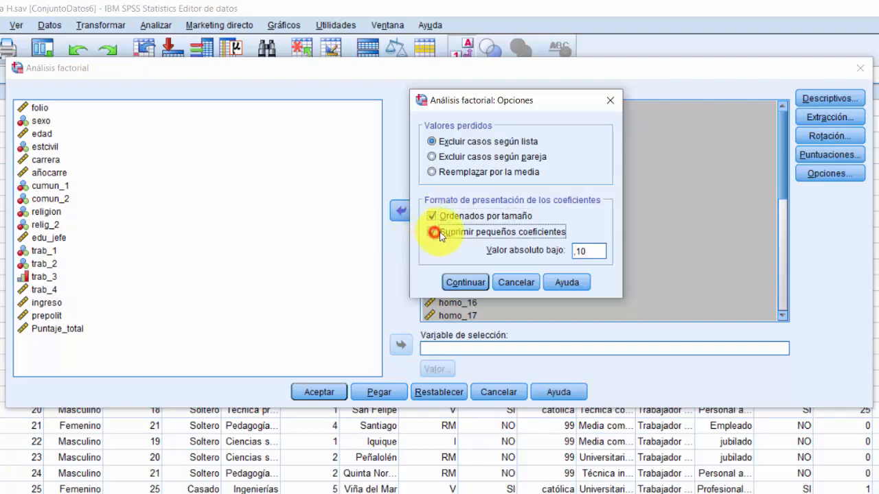
left_click(582, 251)
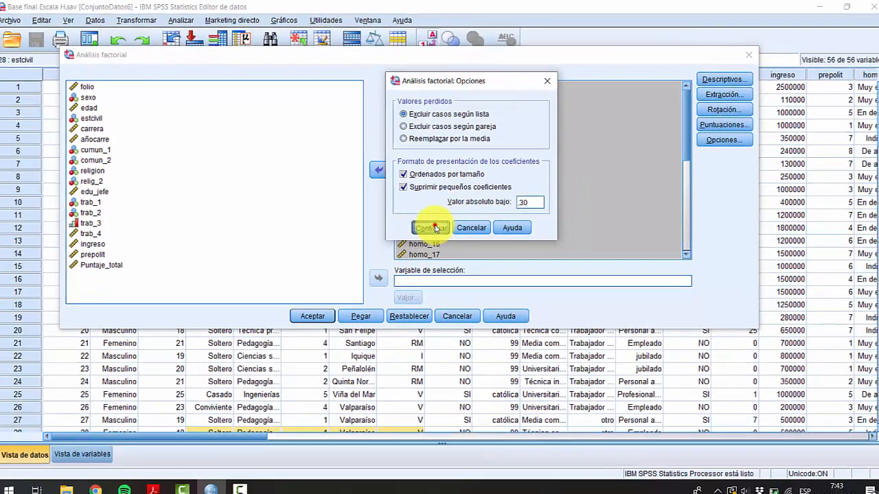
left_click(465, 282)
left_click(313, 311)
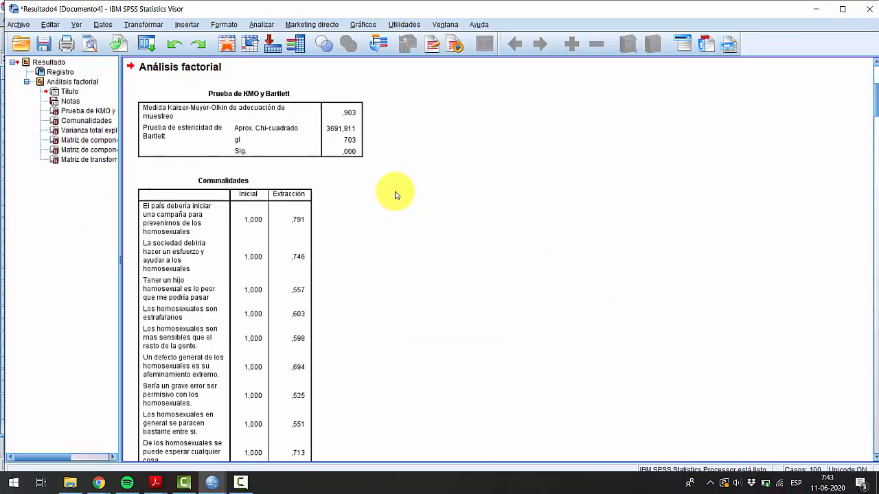
Examine the KMO sampling adequacy and Bartlett's sphericity results in the factor analysis output
left_click(345, 114)
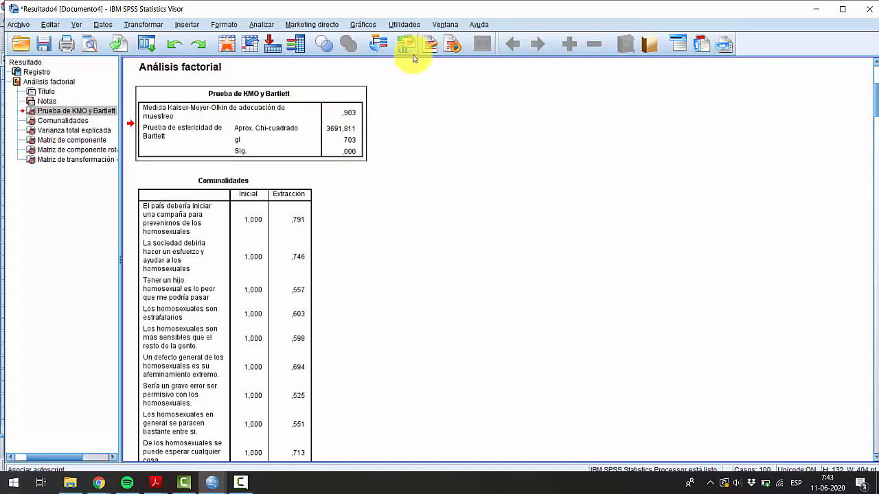
scroll(375, 110, "down", 1)
scroll(376, 111, "up", 1)
left_click(366, 119)
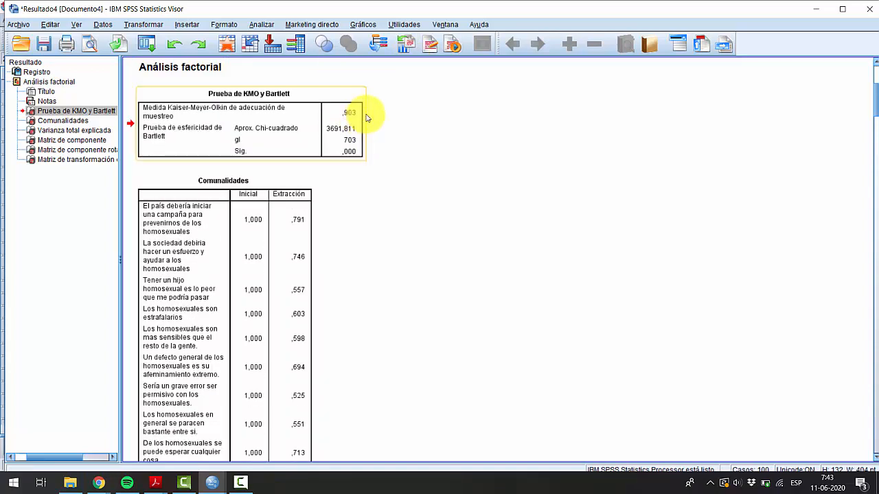
scroll(334, 130, "down", 2)
scroll(334, 125, "up", 2)
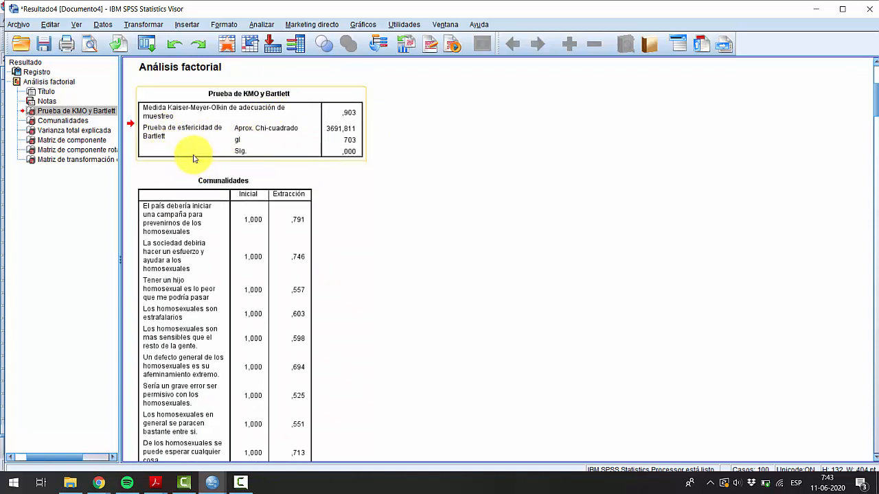
left_click(325, 158)
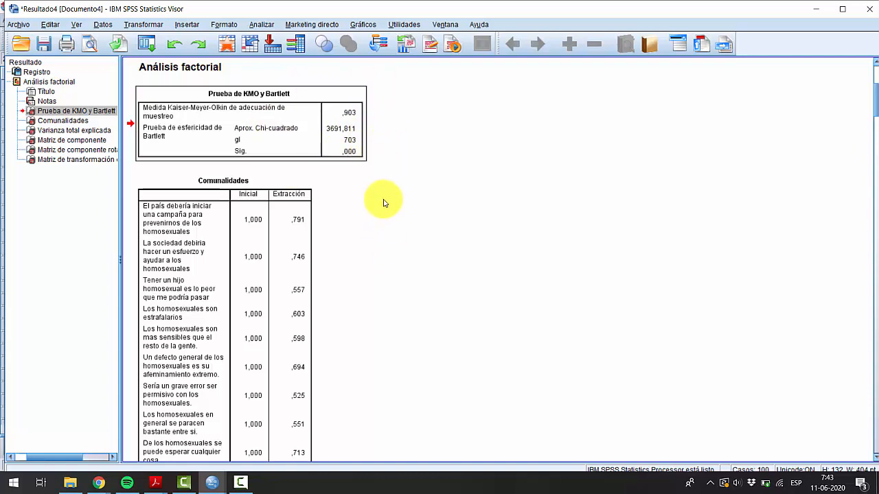
Review the extraction communalities of all scale items in the Comunalidades table
scroll(393, 172, "down", 3)
scroll(397, 151, "down", 3)
scroll(365, 149, "down", 3)
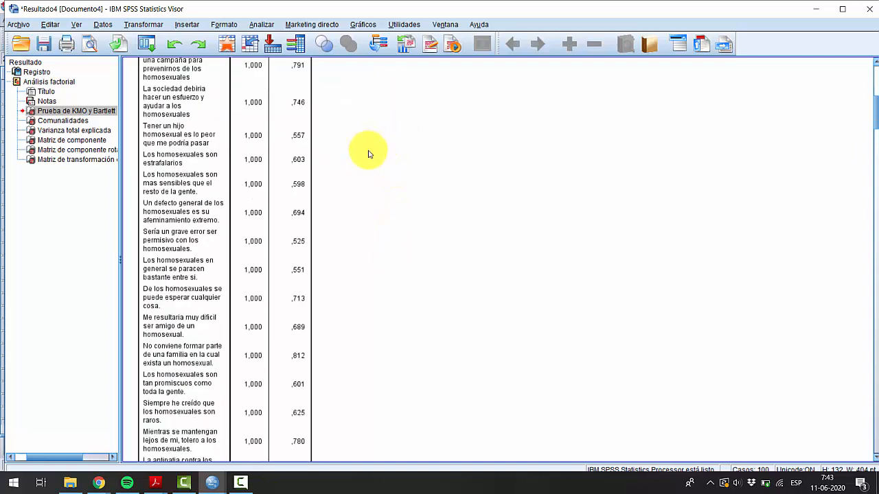
scroll(367, 153, "up", 3)
scroll(302, 147, "down", 3)
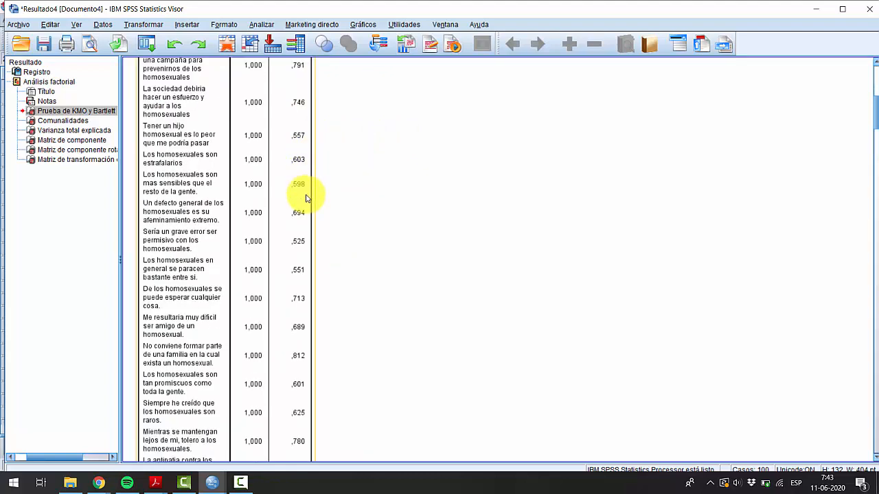
scroll(305, 202, "down", 12)
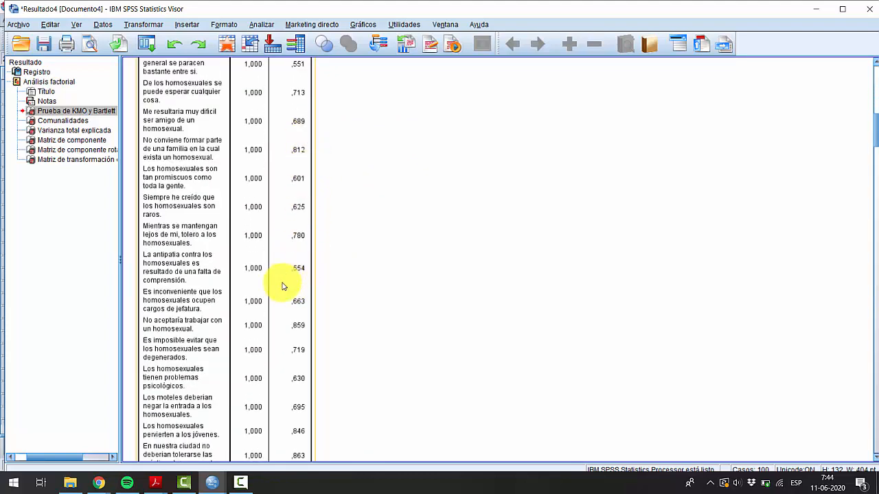
scroll(320, 265, "down", 5)
scroll(322, 267, "up", 8)
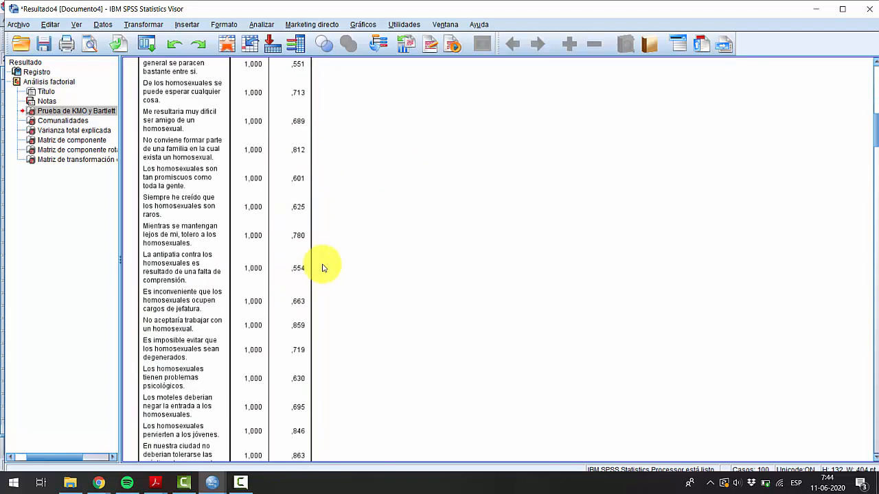
scroll(323, 252, "up", 5)
scroll(320, 234, "down", 5)
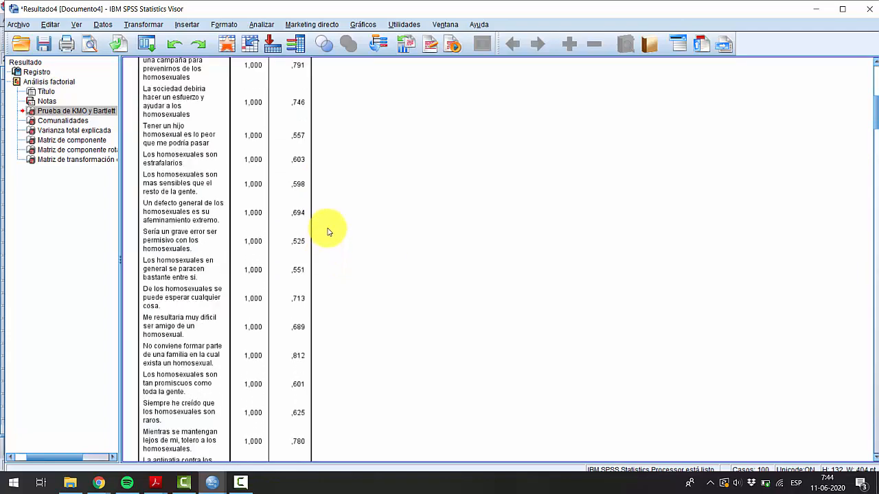
scroll(316, 177, "down", 15)
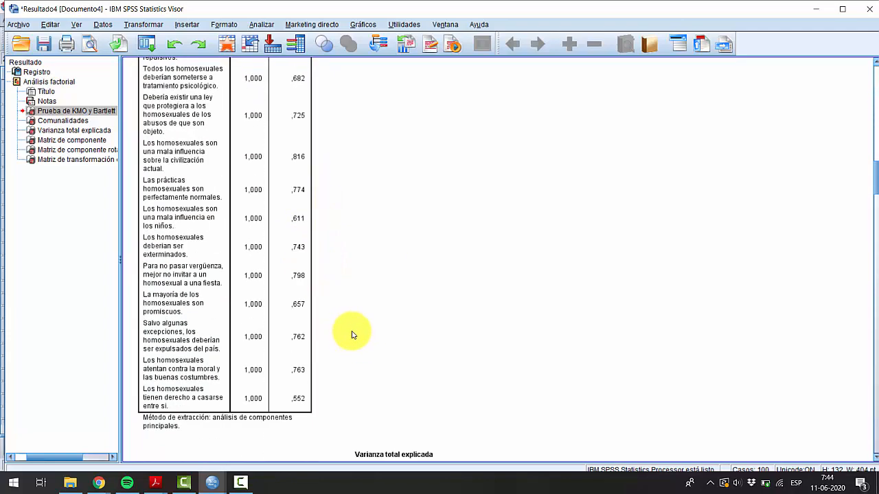
scroll(349, 314, "up", 15)
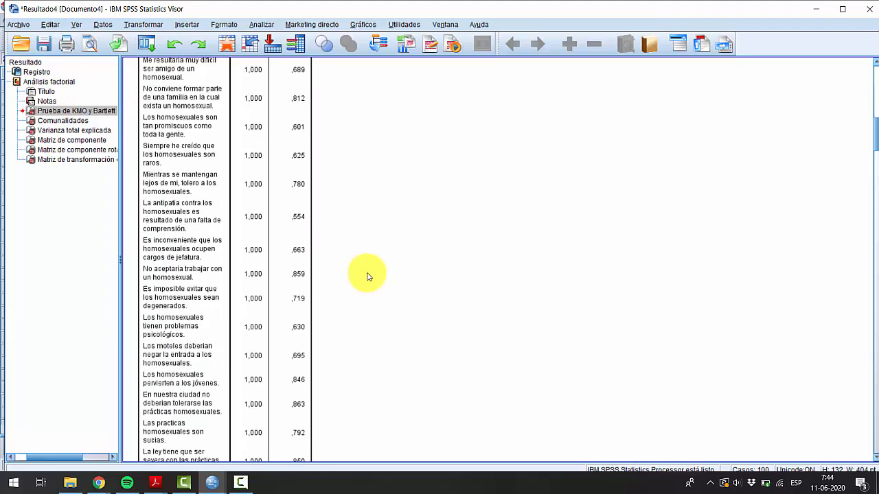
scroll(369, 274, "up", 5)
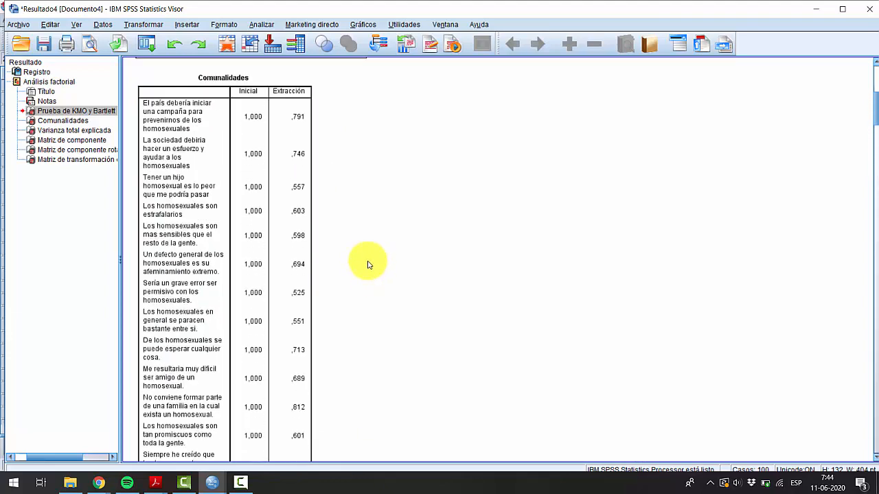
scroll(368, 265, "down", 3)
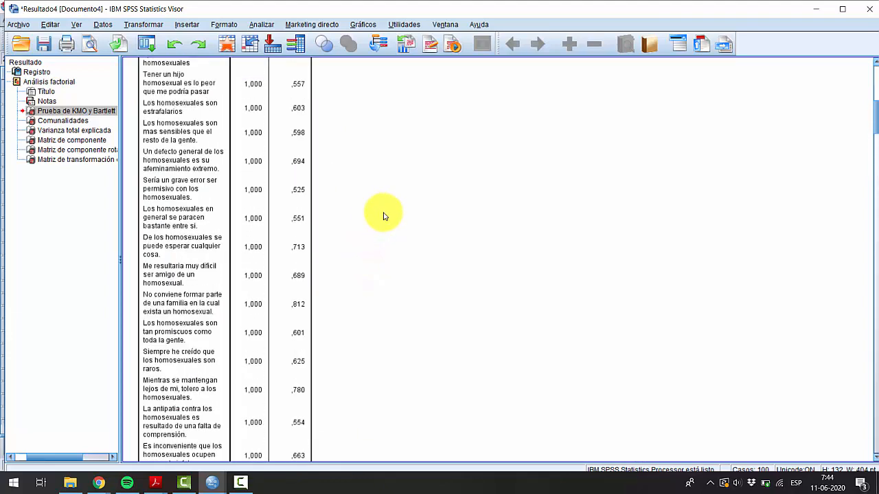
scroll(381, 206, "up", 5)
Examine the initial eigenvalues and the extraction and rotation sums in the Varianza total explicada table, continuing to the component matrix
scroll(357, 172, "down", 18)
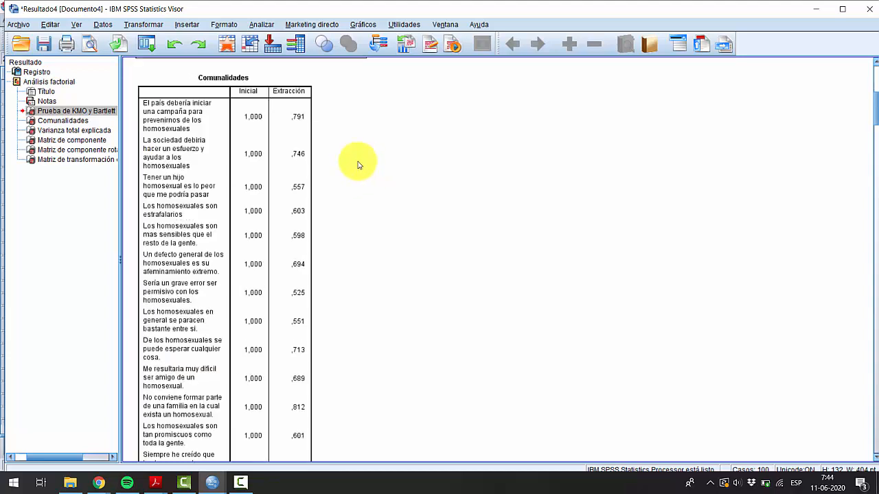
scroll(348, 137, "down", 12)
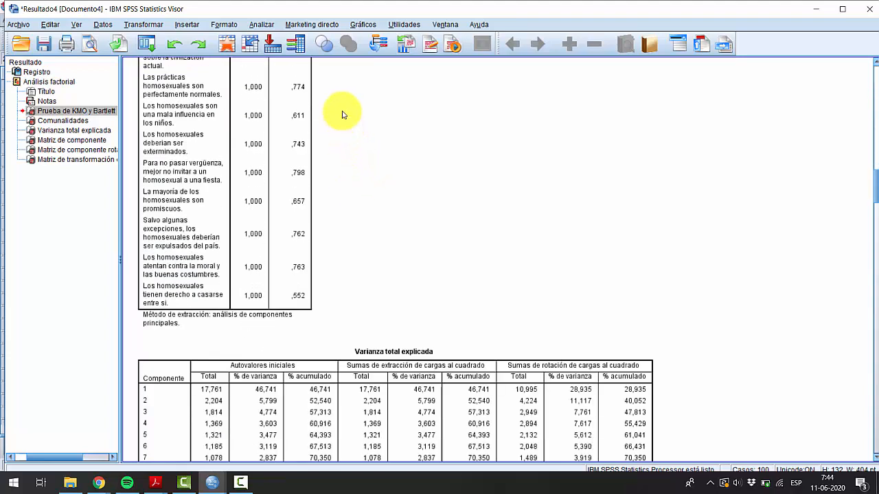
scroll(446, 103, "up", 2)
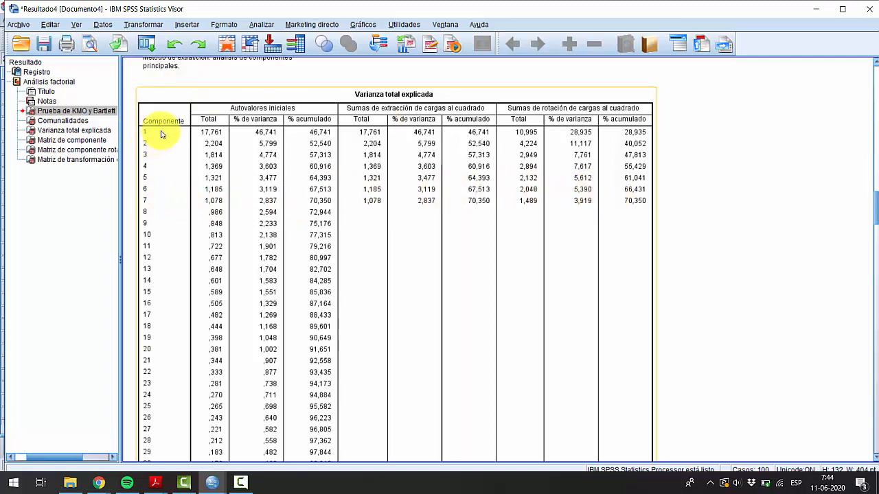
scroll(148, 178, "down", 3)
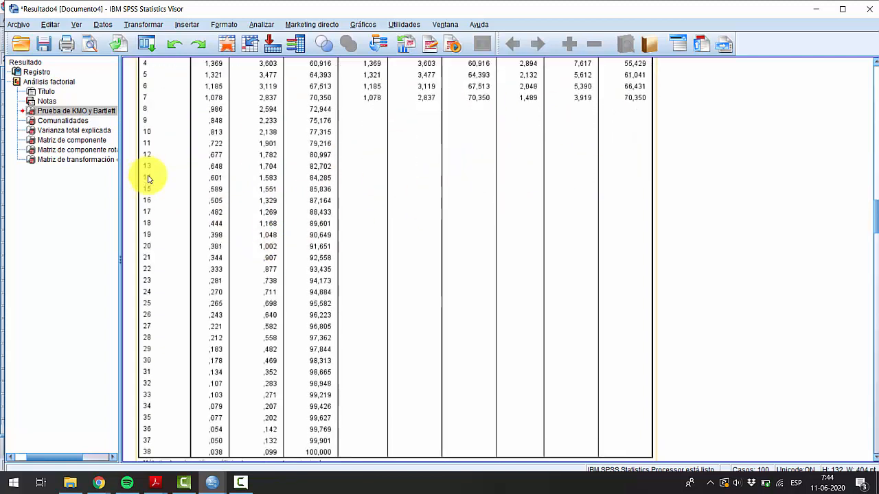
scroll(215, 313, "up", 6)
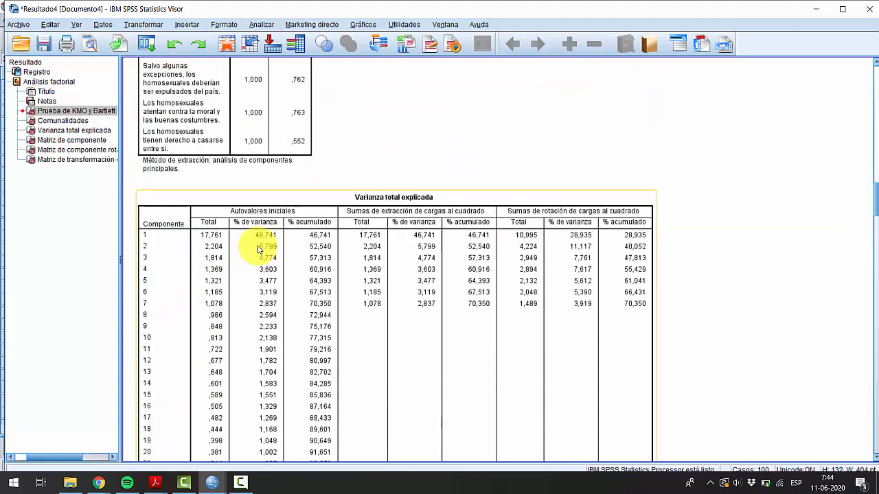
scroll(258, 248, "down", 3)
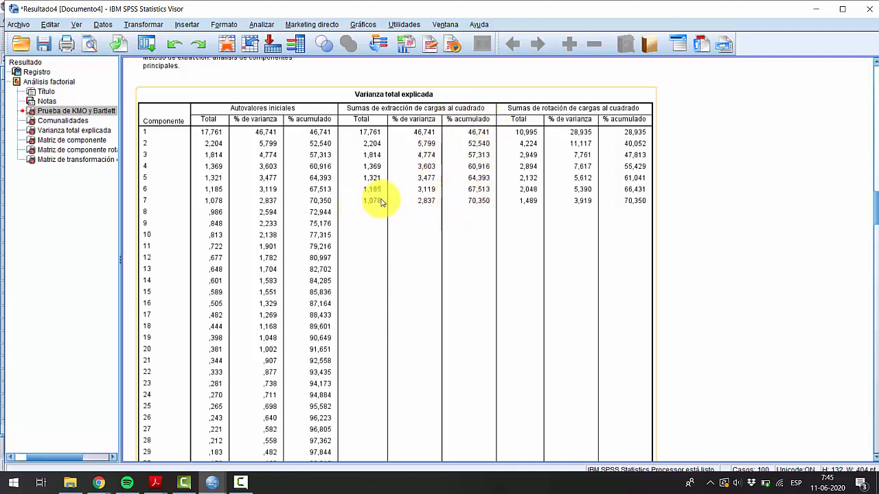
scroll(368, 138, "down", 10)
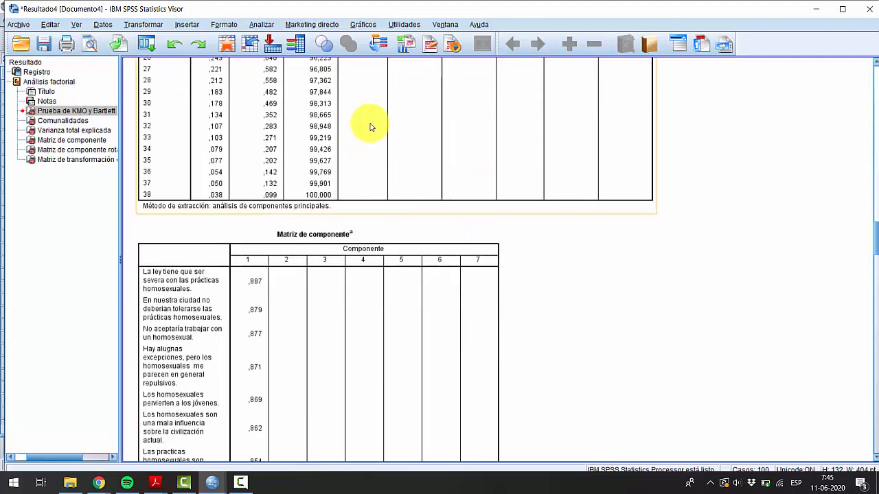
Examine the item loadings across the seven components in the unrotated Matriz de componente table
scroll(369, 127, "down", 9)
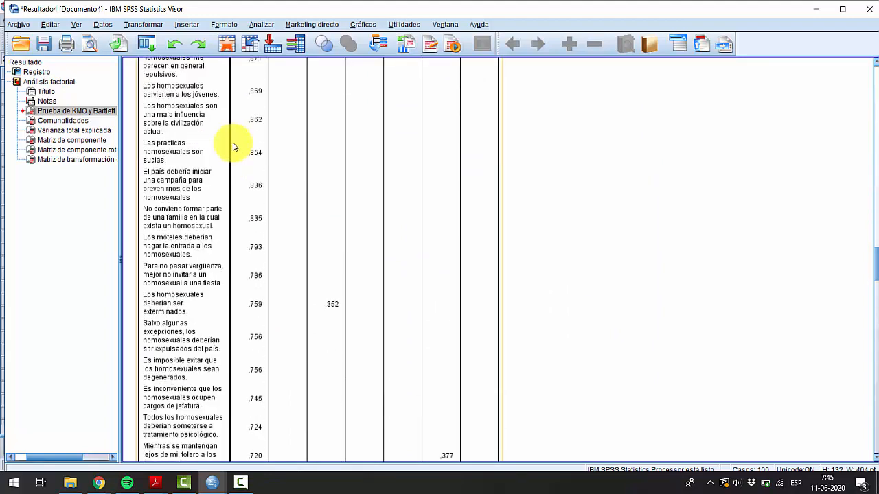
scroll(235, 147, "down", 4)
scroll(252, 143, "up", 8)
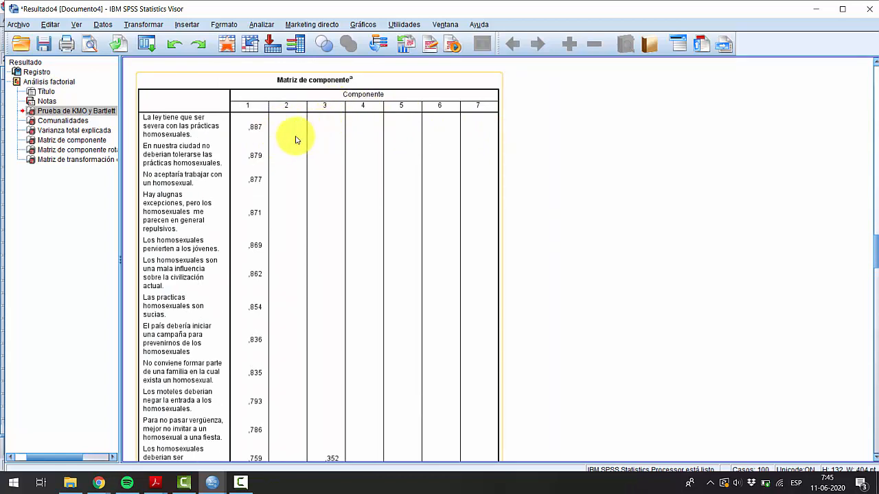
scroll(284, 171, "down", 2)
scroll(300, 150, "up", 3)
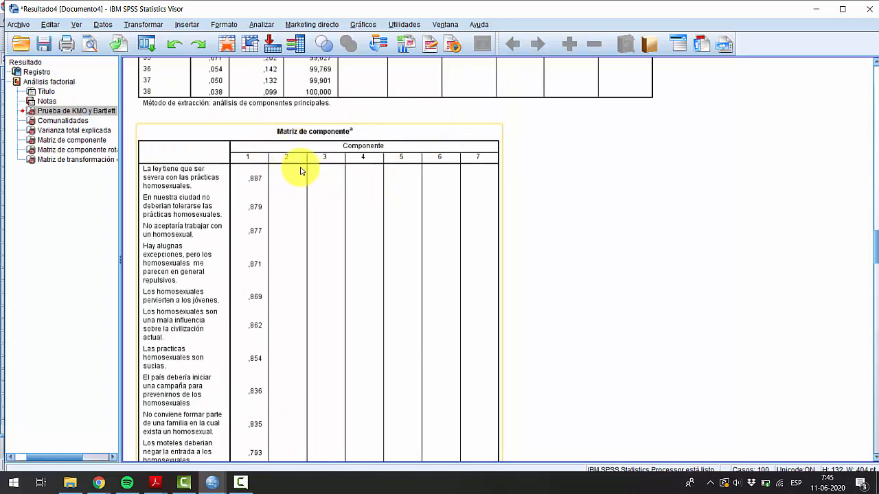
scroll(257, 194, "down", 9)
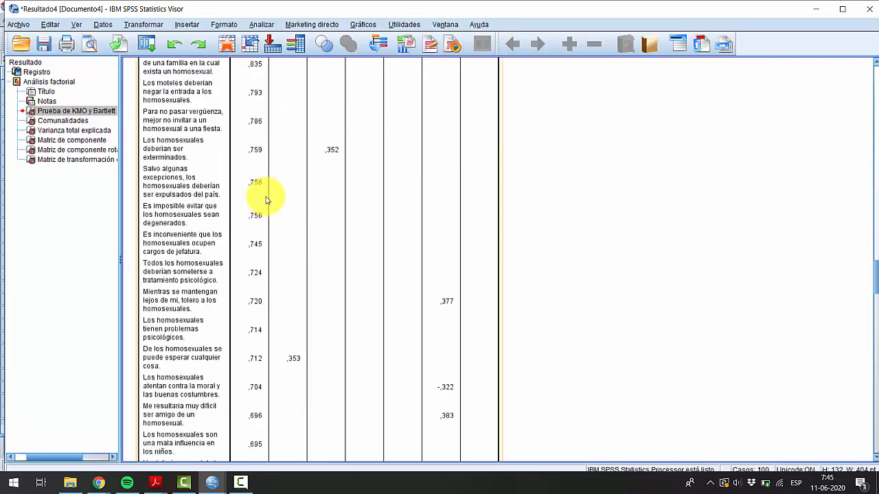
scroll(268, 196, "down", 16)
scroll(271, 190, "up", 8)
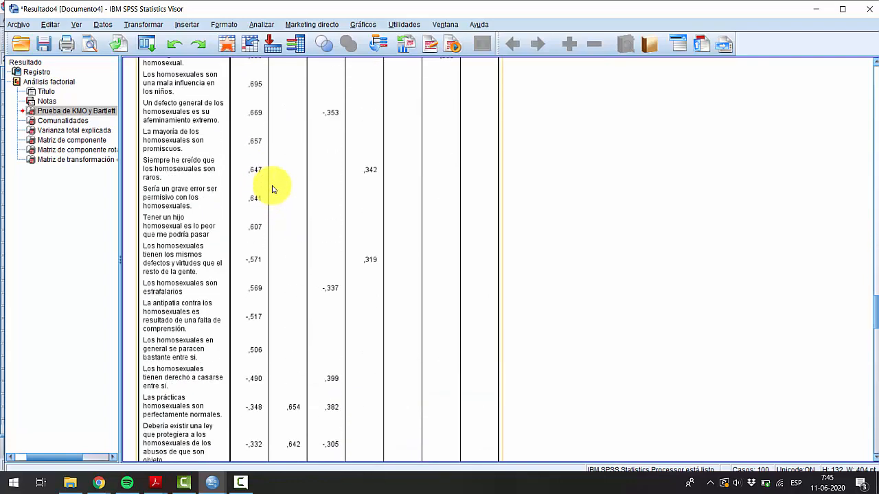
scroll(272, 188, "up", 9)
scroll(236, 145, "up", 9)
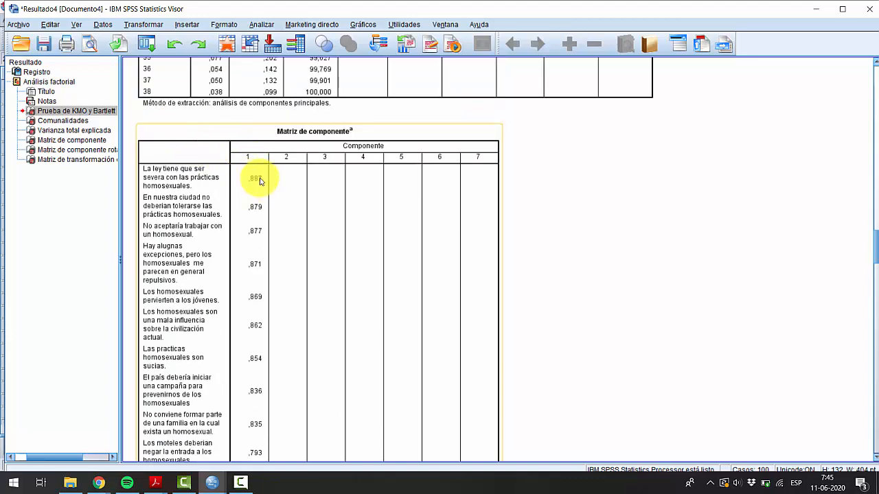
scroll(247, 177, "down", 9)
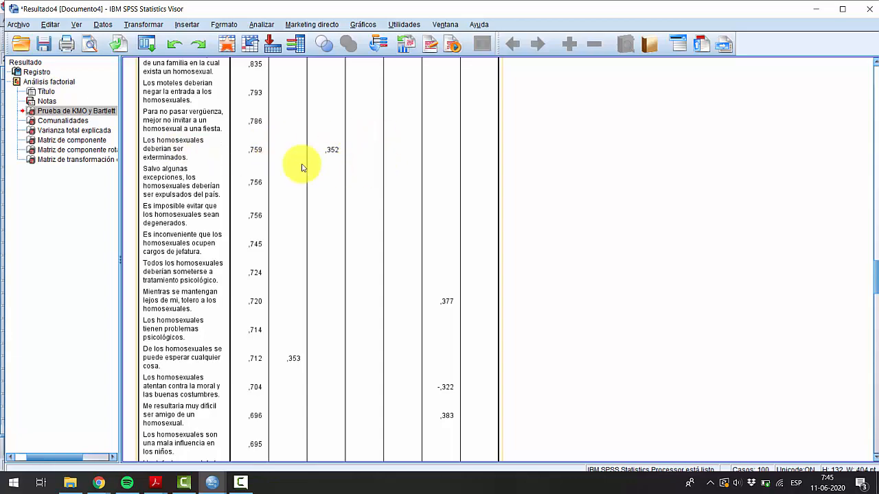
scroll(461, 155, "down", 20)
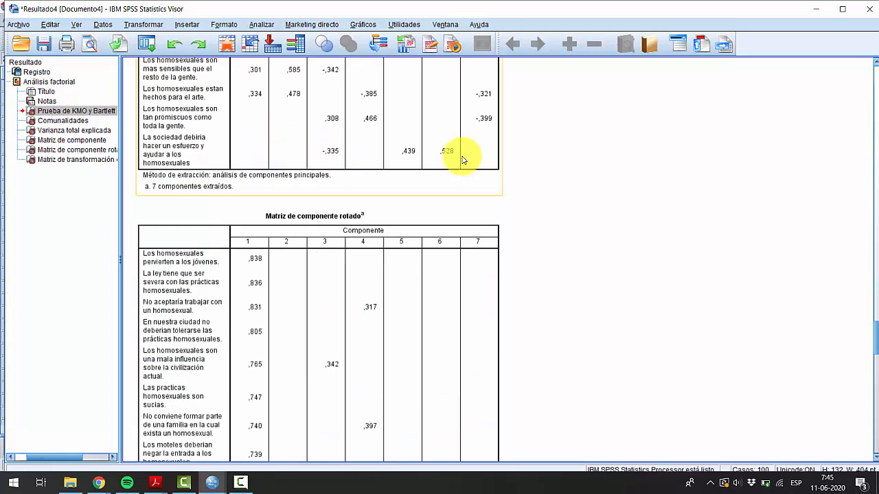
Look through the full Matriz de componente rotado table, including items with loadings on several components, and the transformation matrix below it
scroll(461, 158, "down", 15)
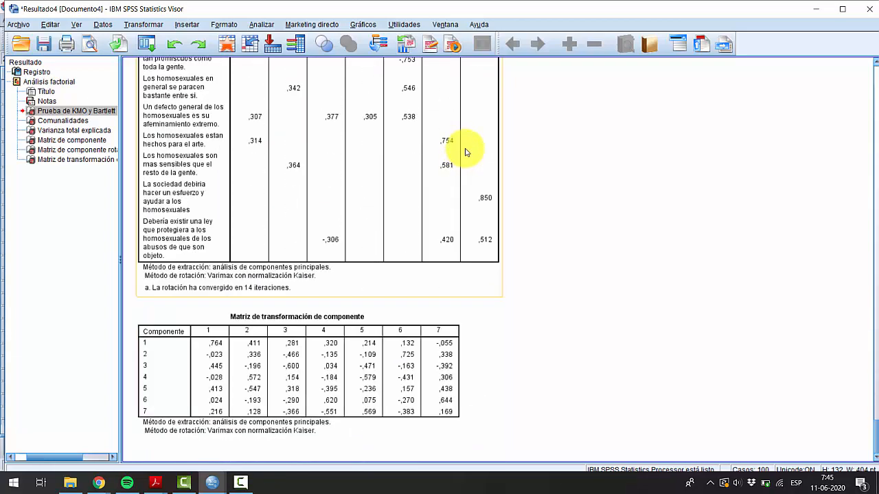
scroll(465, 152, "up", 6)
scroll(467, 151, "up", 10)
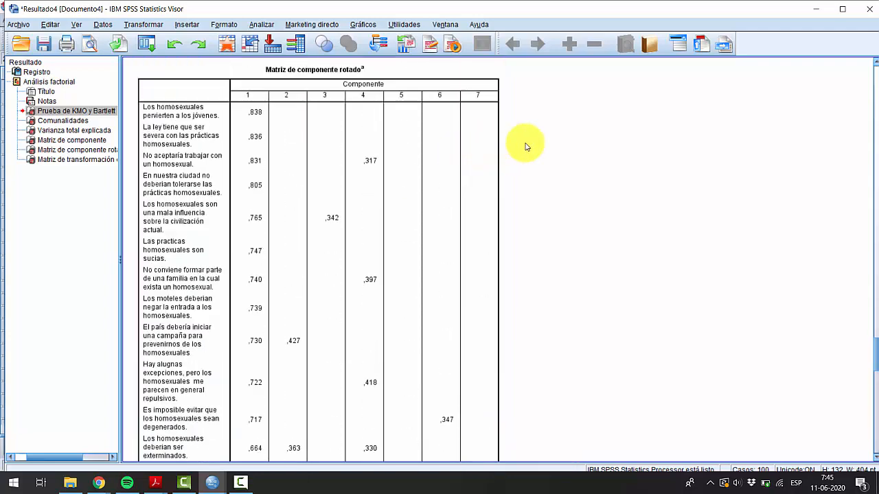
scroll(552, 151, "down", 4)
scroll(386, 173, "up", 2)
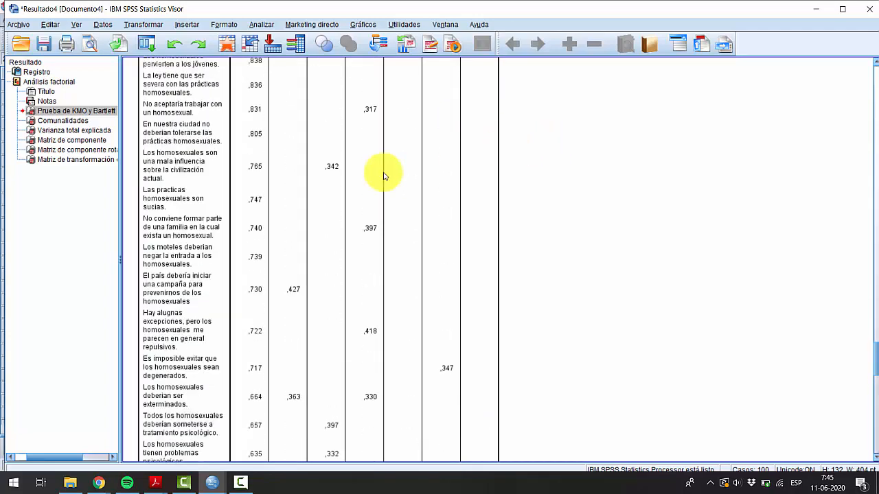
scroll(317, 157, "down", 4)
scroll(317, 157, "down", 10)
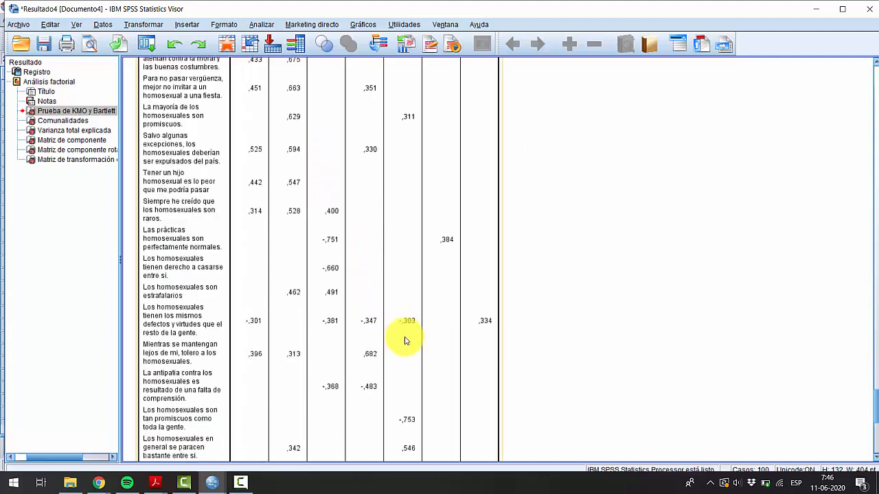
scroll(418, 349, "down", 5)
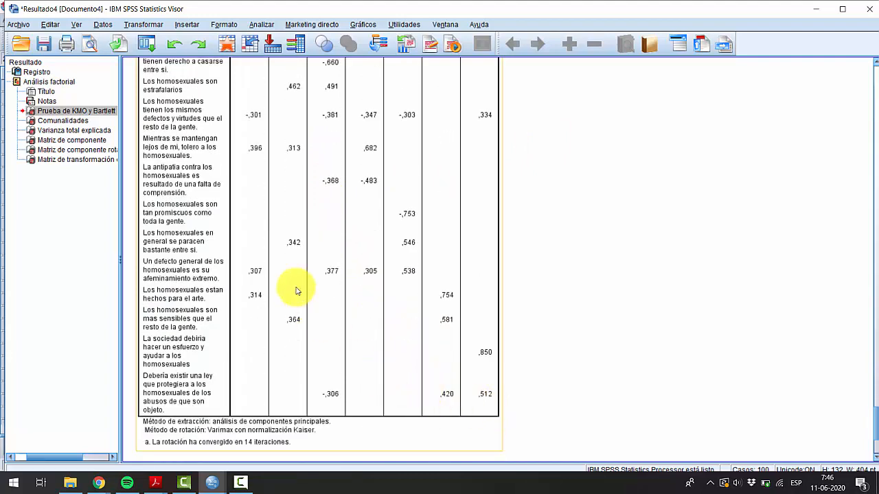
scroll(261, 238, "up", 5)
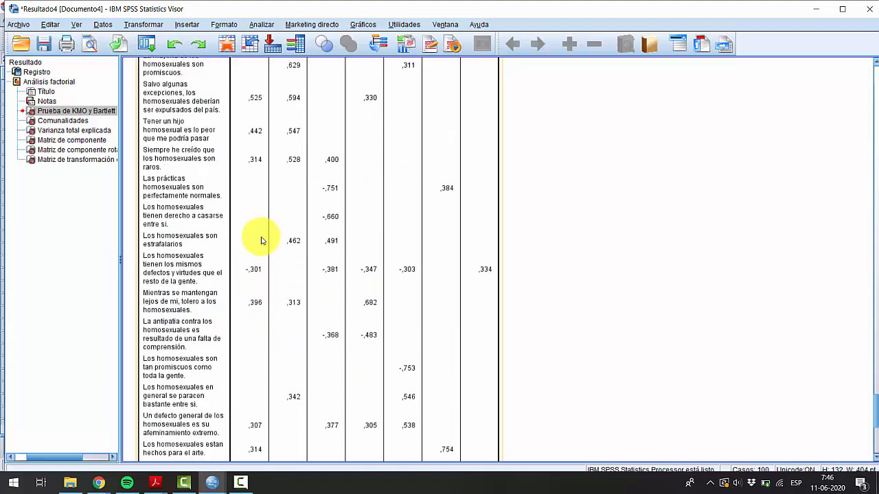
scroll(289, 289, "up", 3)
scroll(260, 311, "up", 10)
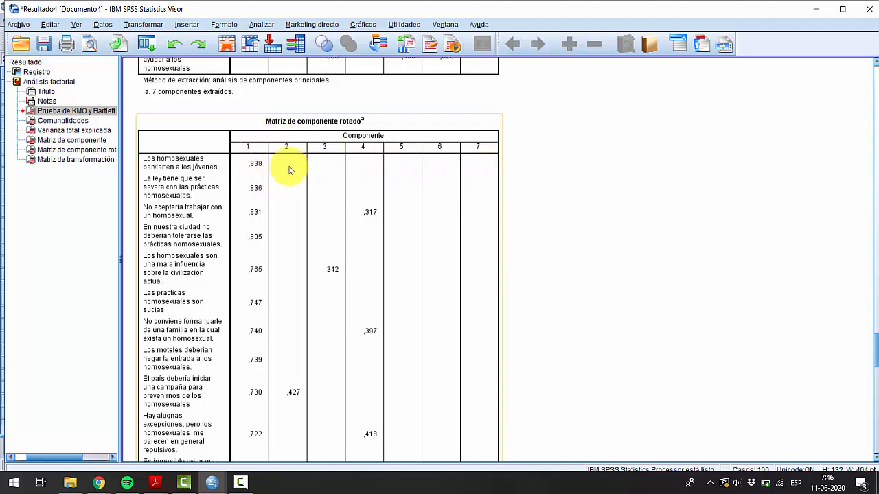
Trace which items group under each of the seven components in the rotated component matrix, from the first item to the last
scroll(252, 164, "down", 10)
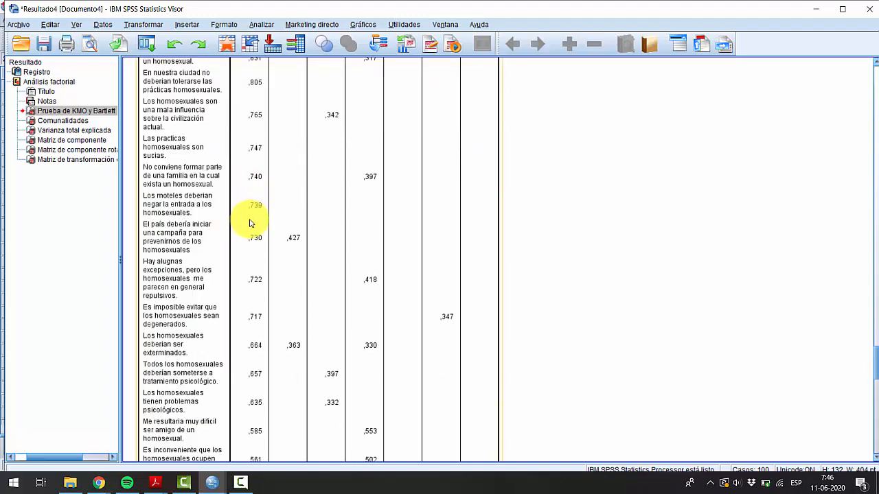
scroll(241, 352, "down", 8)
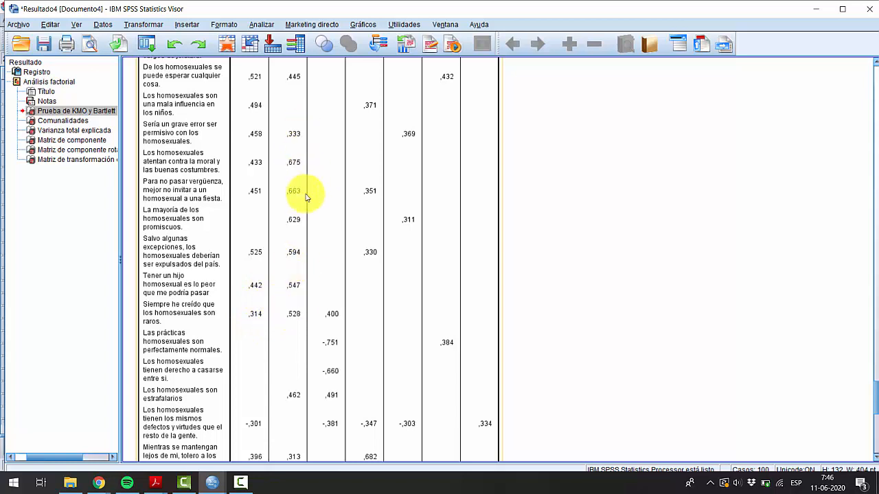
scroll(349, 361, "down", 10)
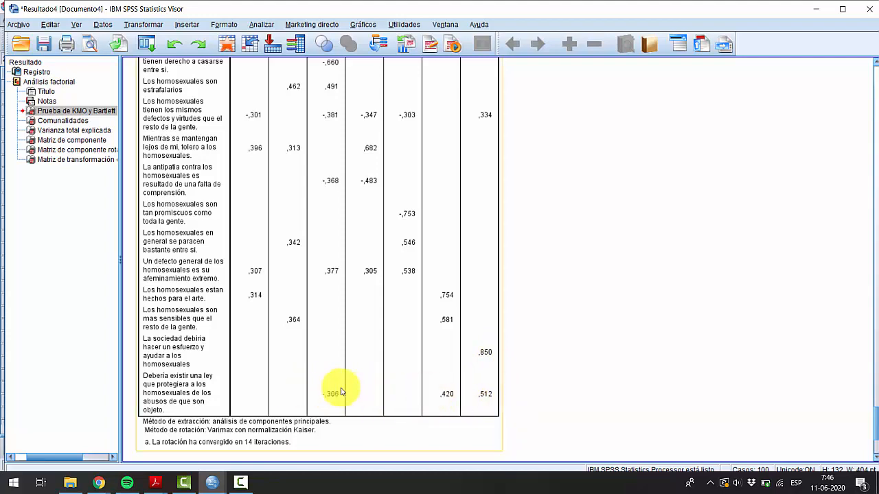
scroll(302, 296, "down", 4)
scroll(337, 351, "up", 4)
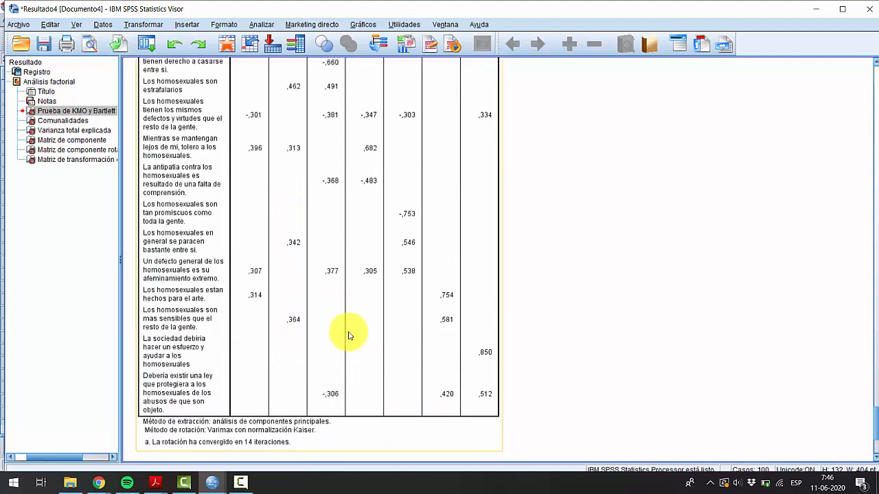
scroll(363, 330, "up", 10)
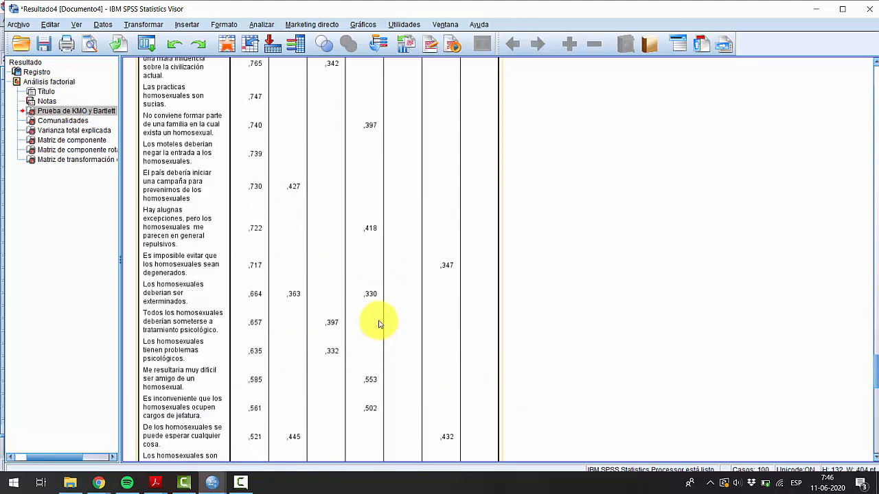
scroll(378, 324, "up", 5)
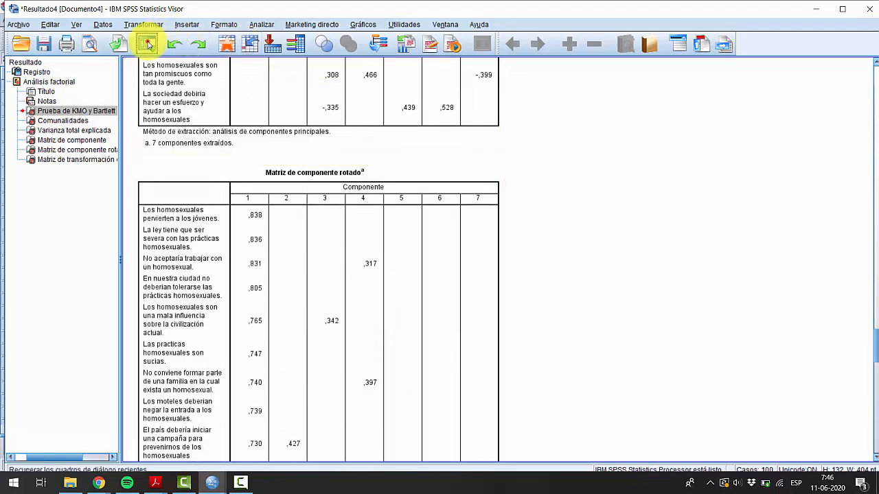
Reopen the recent factor analysis setup, raise the coefficient suppression threshold to an absolute value of .40, and rerun the analysis
left_click(147, 43)
left_click(180, 64)
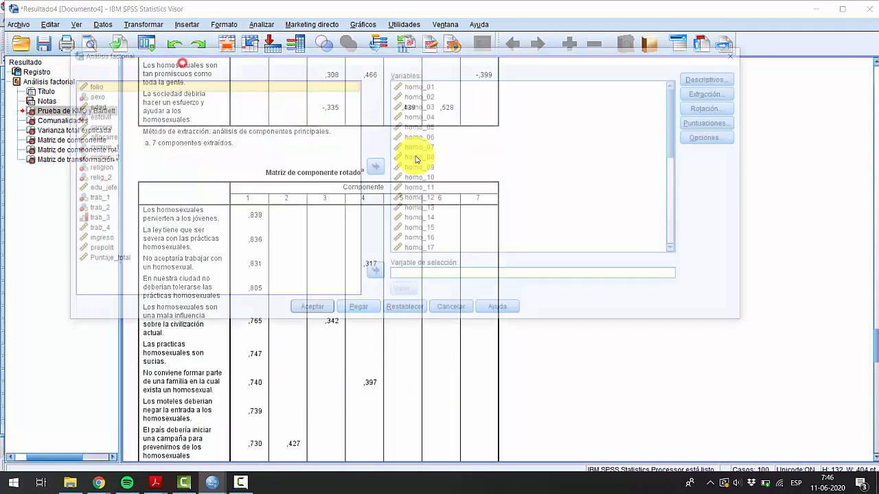
left_click(714, 137)
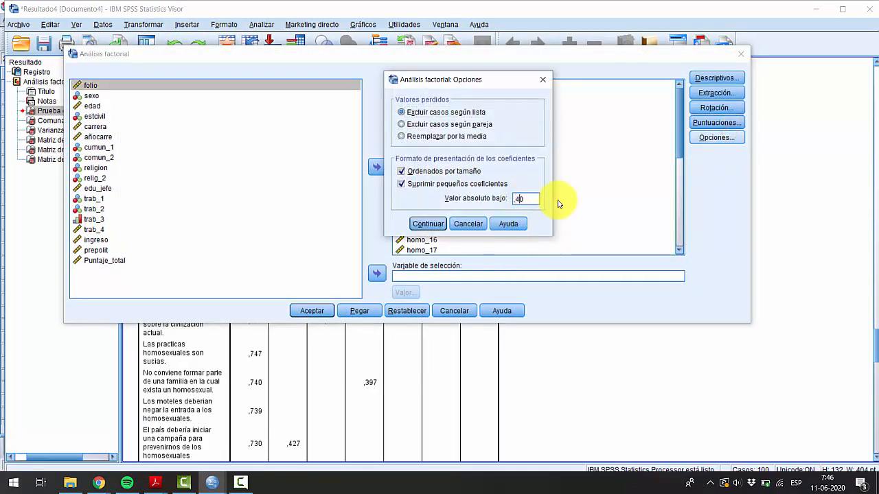
left_click(427, 225)
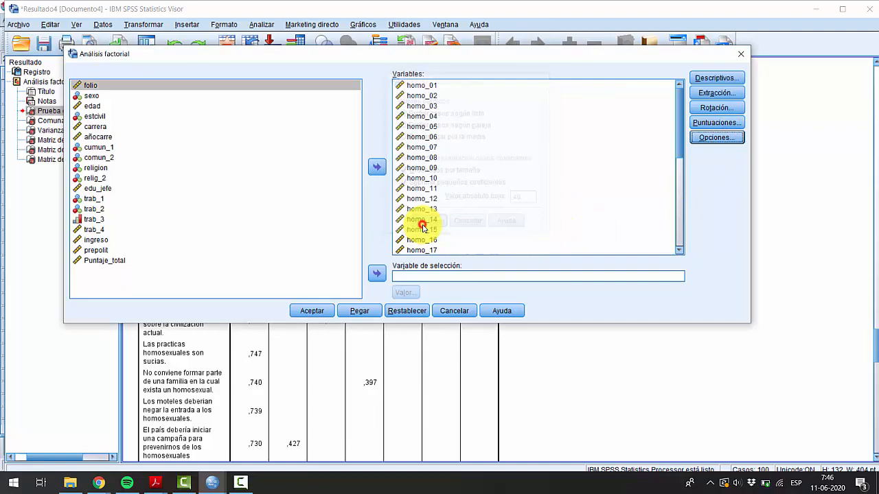
left_click(313, 311)
Examine the component and rotated component matrices of the new output for each item's component and any cross-loadings
scroll(416, 241, "down", 10)
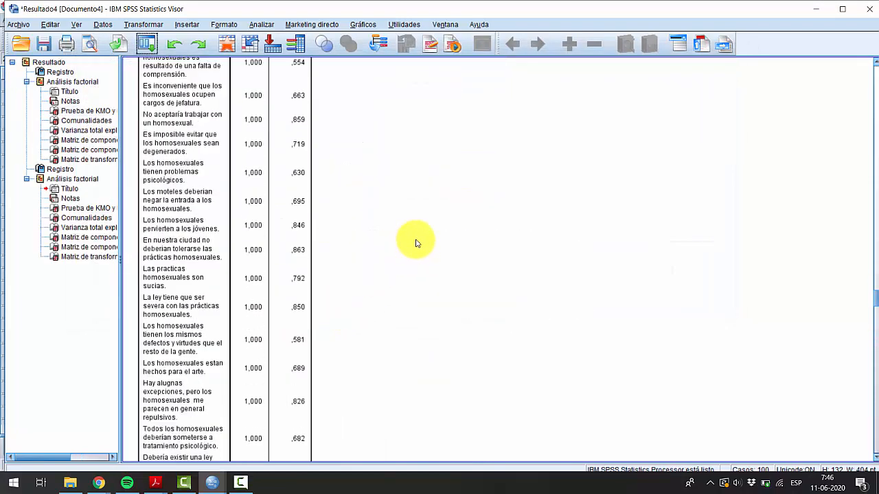
scroll(434, 221, "down", 20)
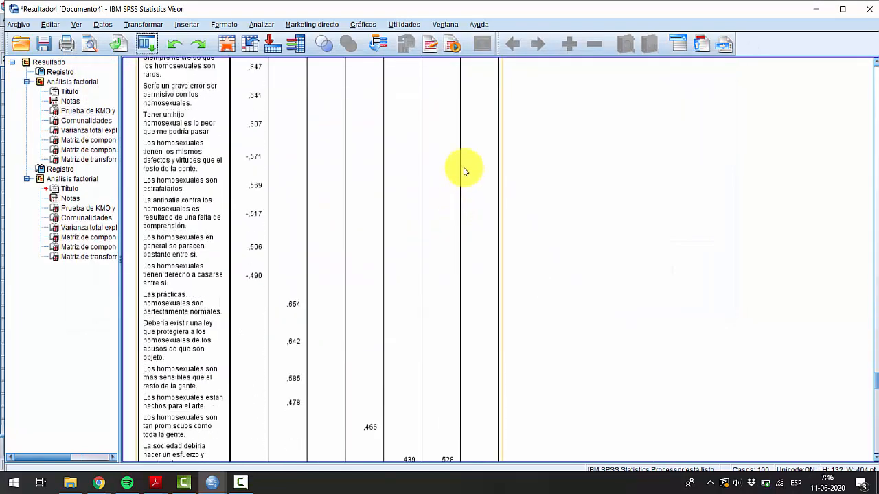
scroll(463, 174, "up", 15)
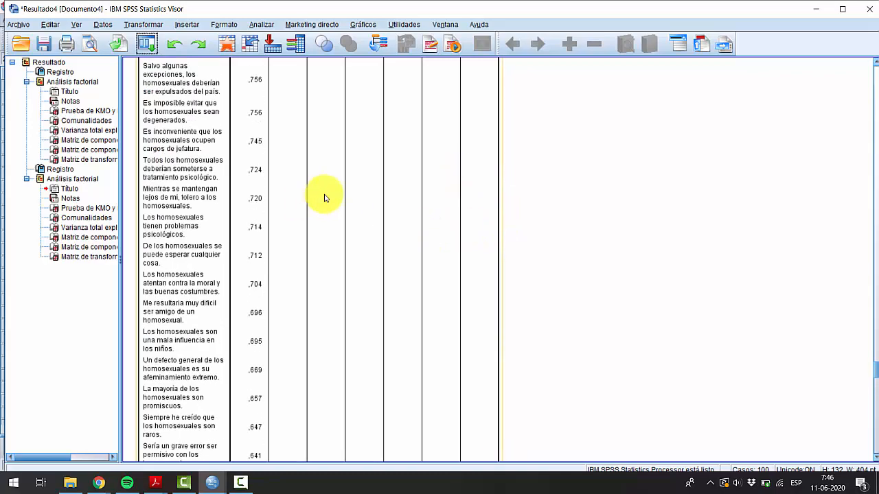
scroll(328, 186, "up", 5)
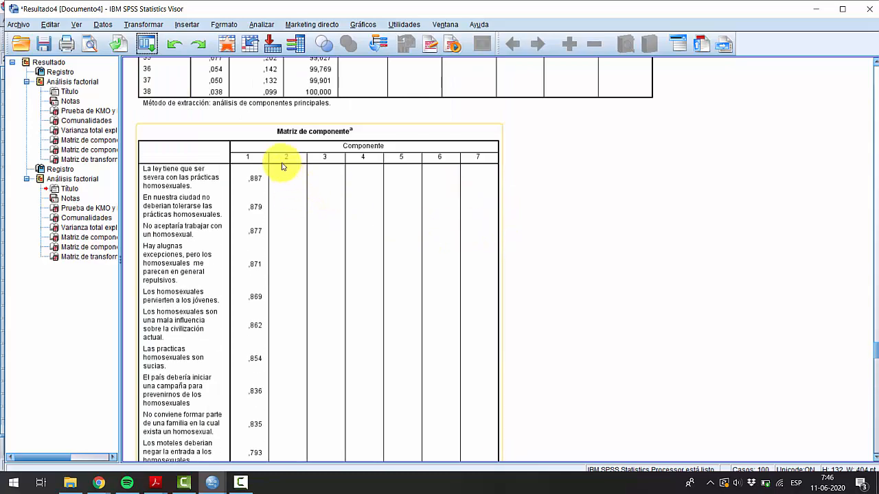
scroll(274, 165, "down", 15)
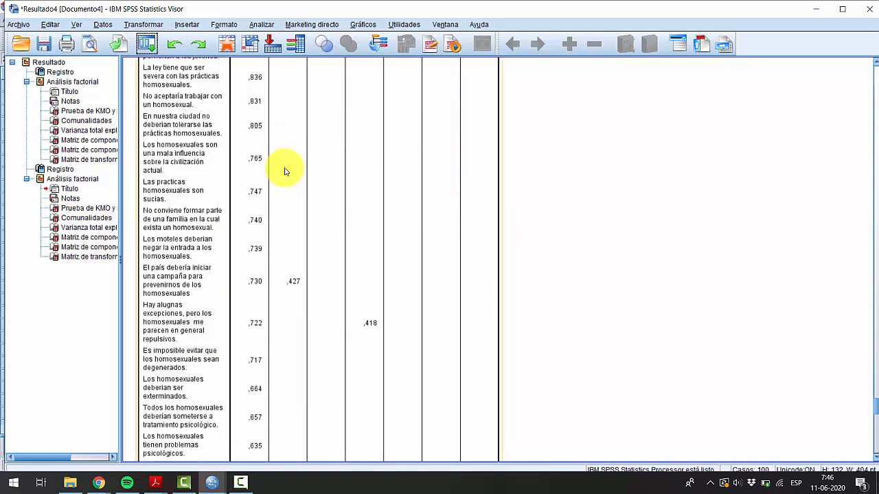
scroll(285, 171, "down", 10)
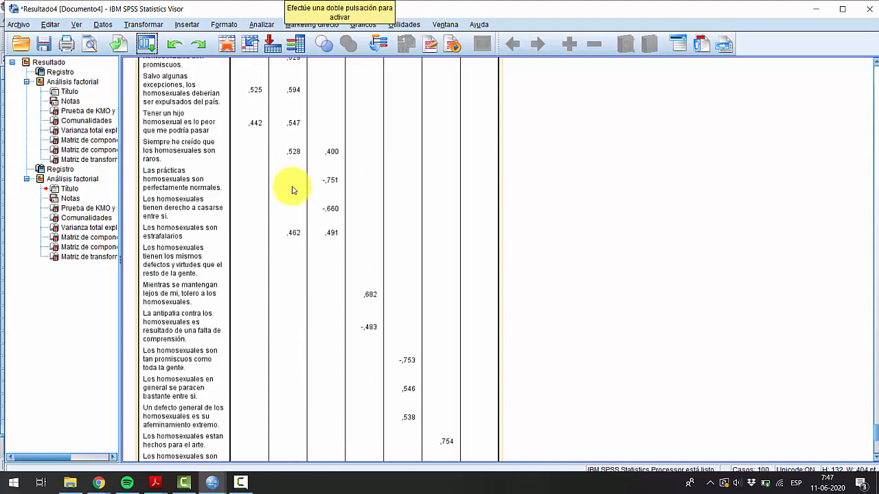
scroll(306, 221, "down", 2)
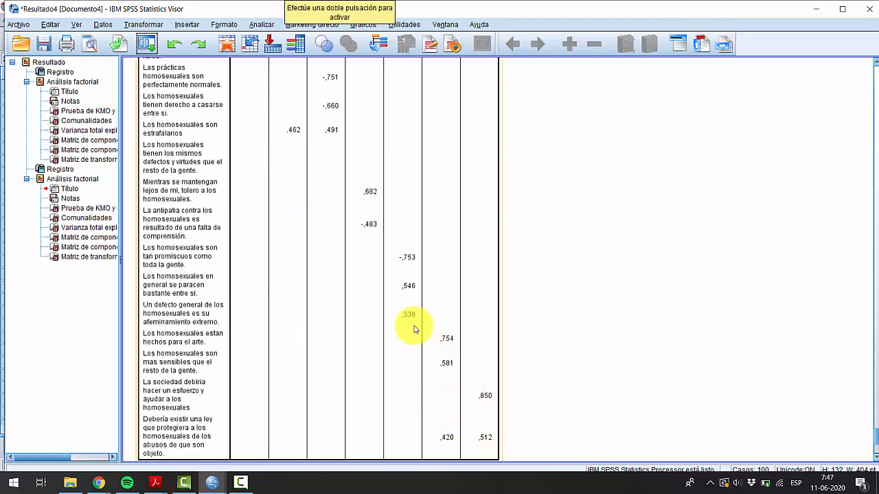
scroll(372, 273, "up", 15)
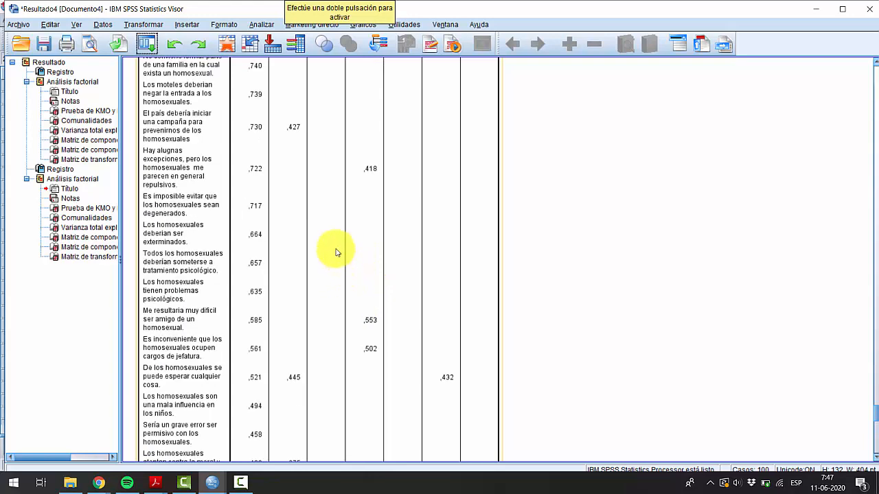
scroll(304, 244, "up", 2)
scroll(301, 236, "down", 8)
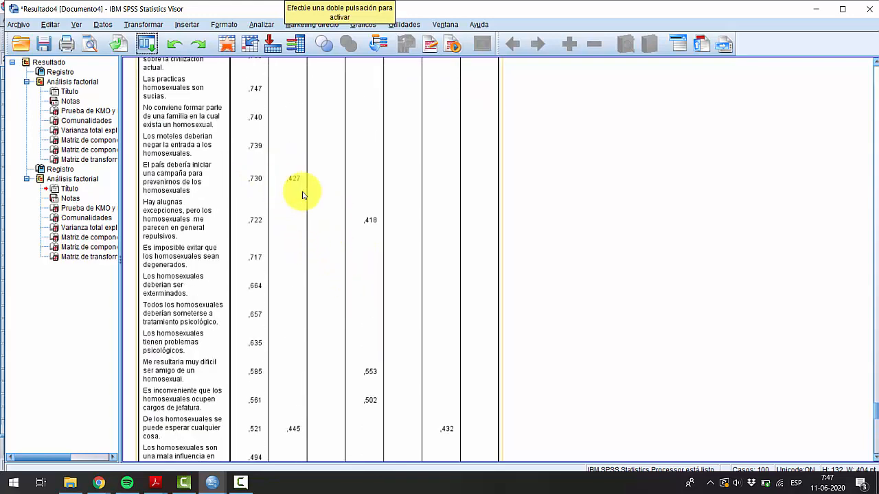
scroll(373, 226, "down", 6)
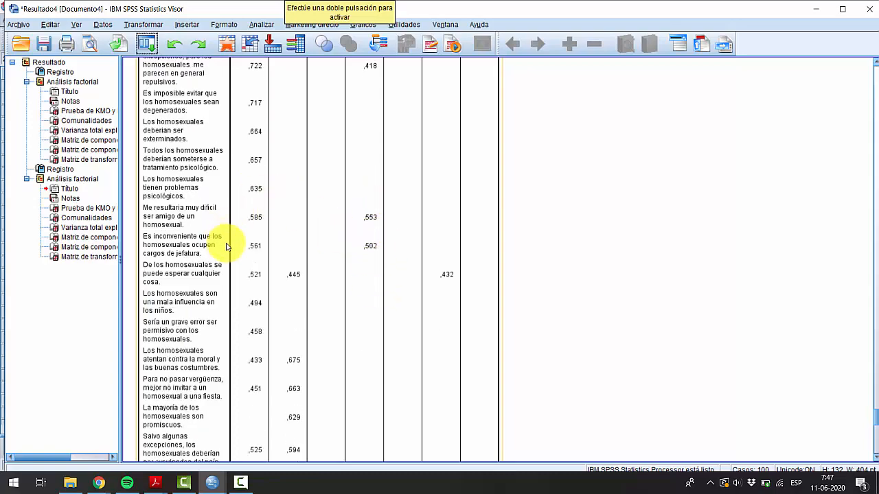
scroll(328, 278, "down", 20)
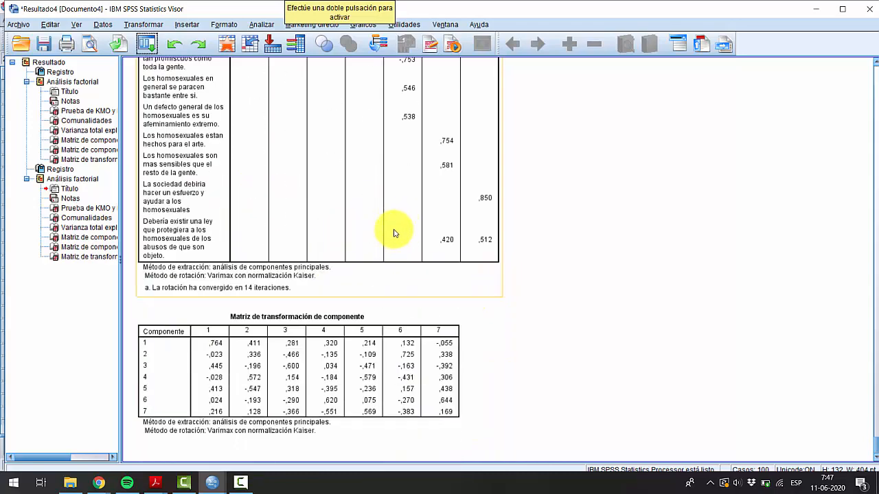
Copy the Matriz de componente rotado table from the latest factor analysis output
scroll(388, 233, "up", 20)
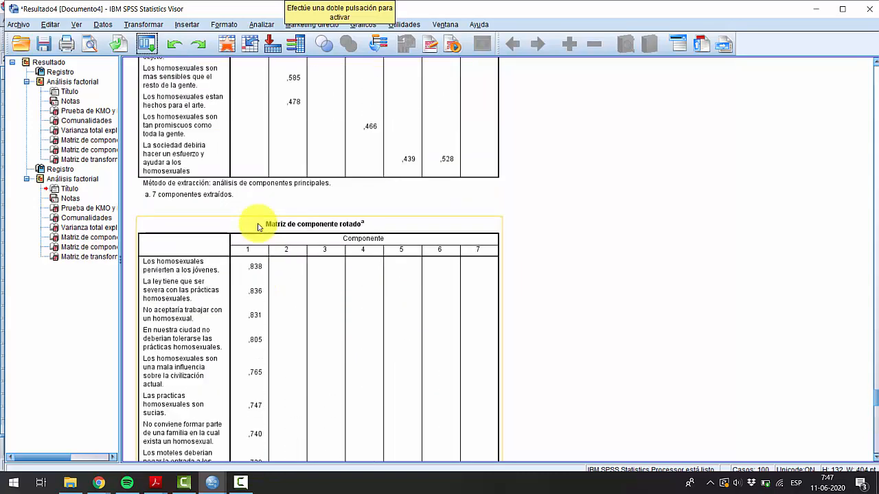
right_click(198, 256)
left_click(234, 274)
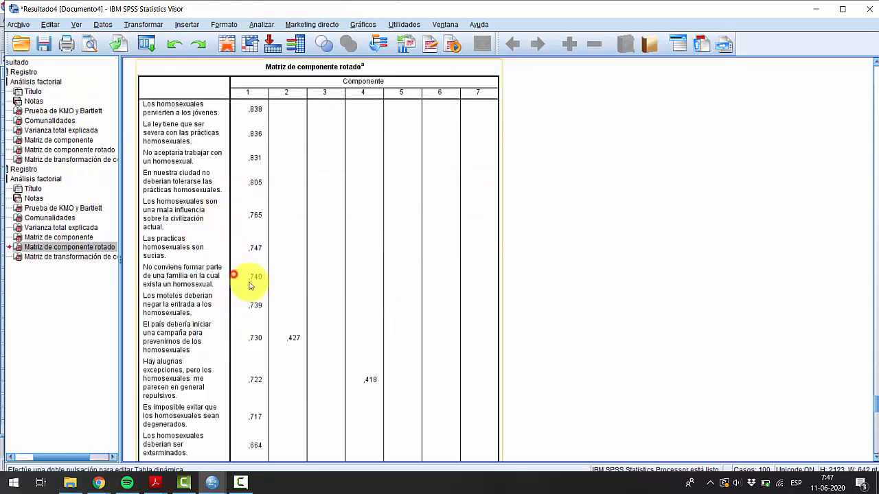
Switch to Microsoft Word and create a new blank document
left_click(13, 482)
left_click(230, 355)
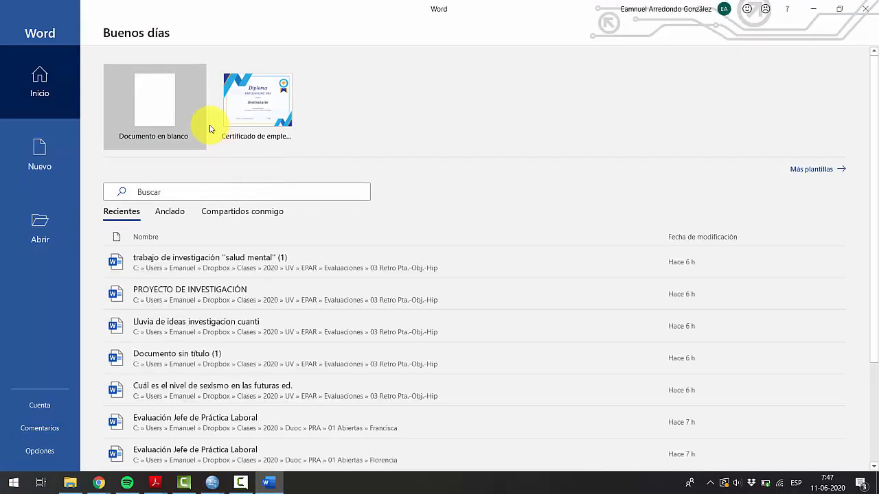
left_click(177, 105)
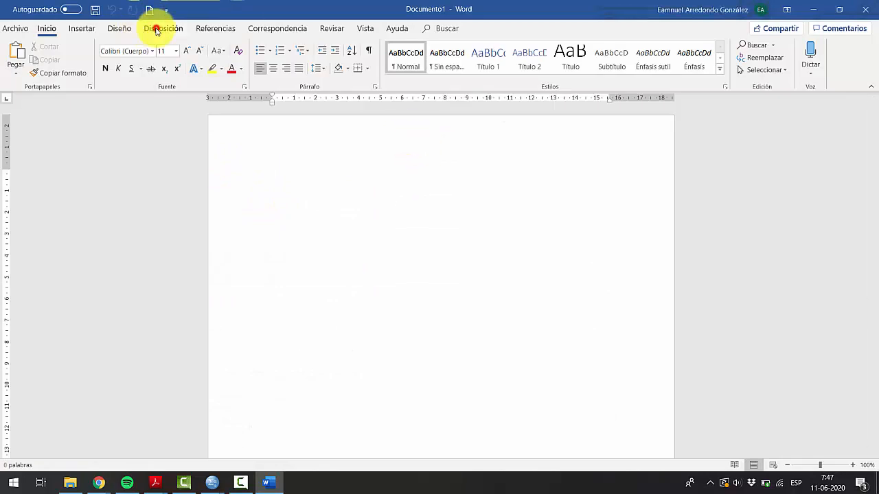
Set the new document's page orientation to Horizontal
left_click(156, 31)
left_click(59, 64)
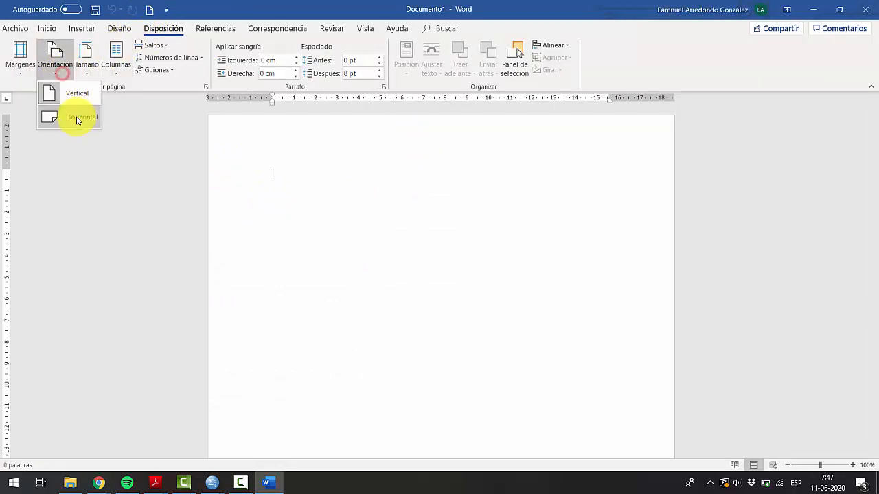
left_click(76, 118)
Paste the copied rotated component matrix into the document and return to the table's beginning
left_click(293, 181)
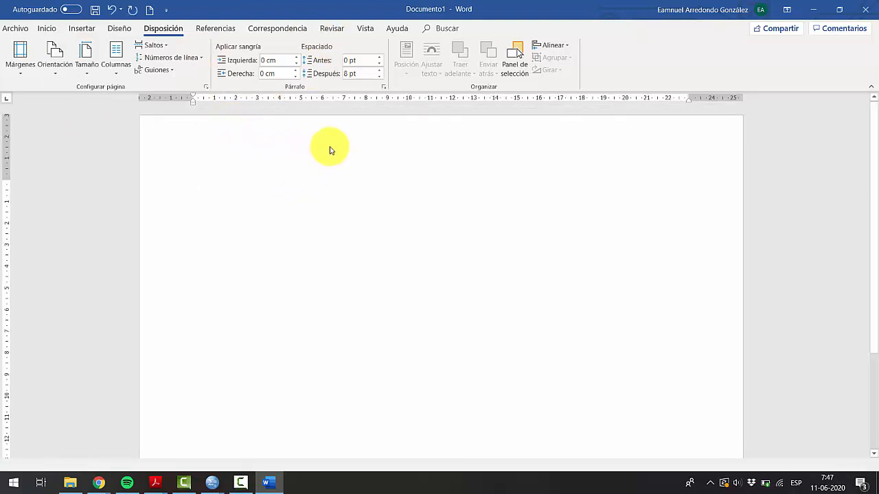
key("ctrl+v")
scroll(406, 205, "up", 10)
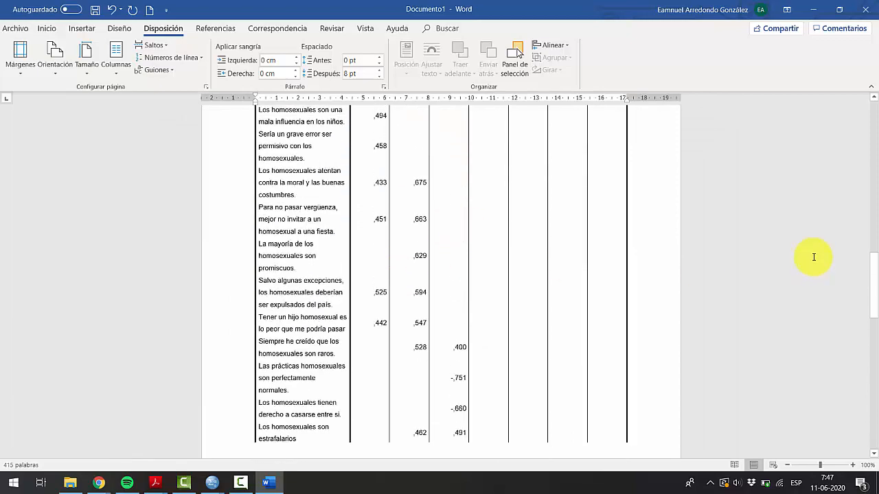
left_click_drag(874, 289, 873, 132)
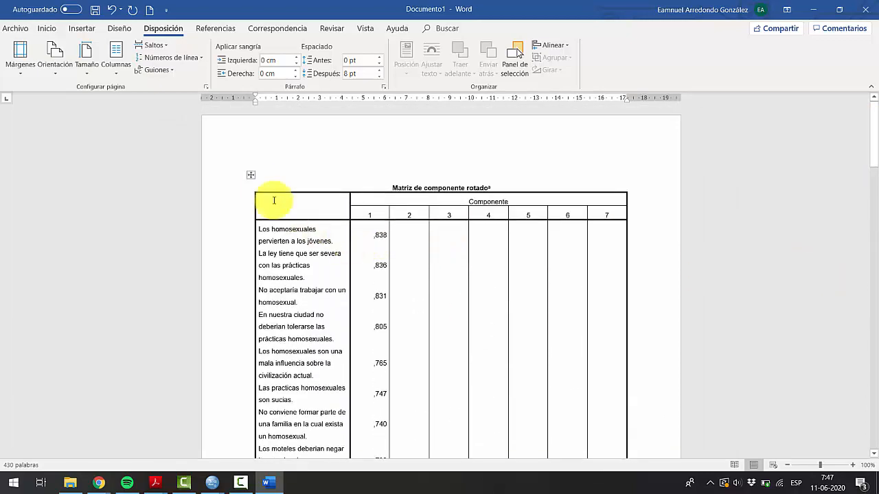
Format all the text in the pasted matrix in Arial with a smaller font size
left_click(252, 176)
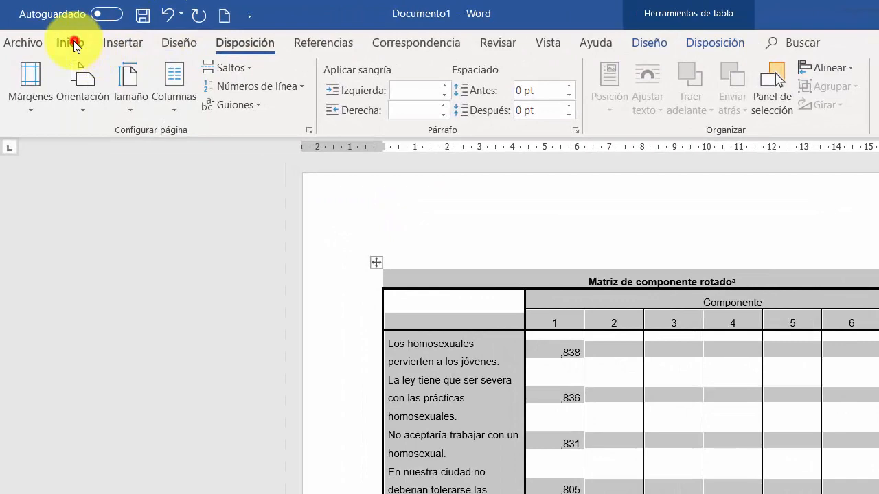
left_click(67, 40)
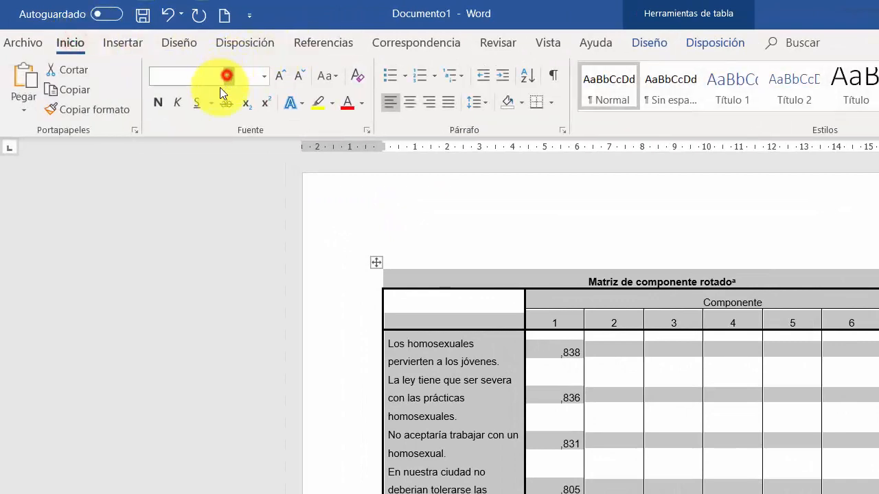
left_click(228, 76)
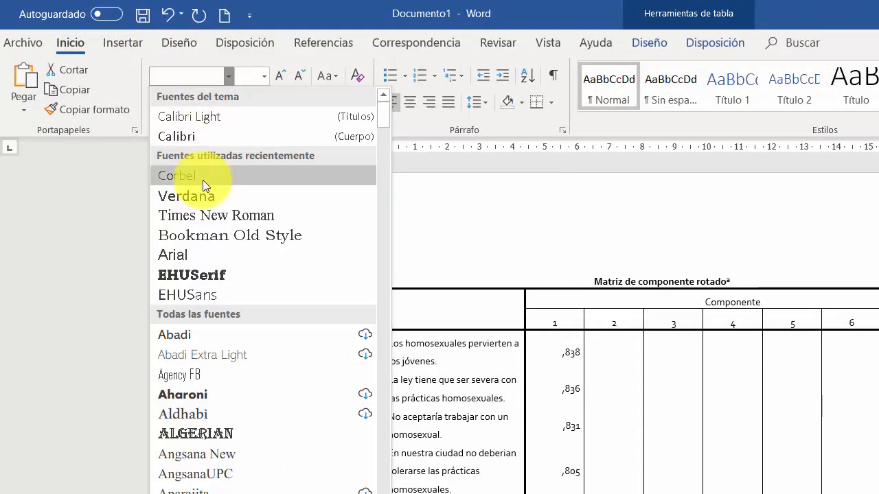
left_click(195, 253)
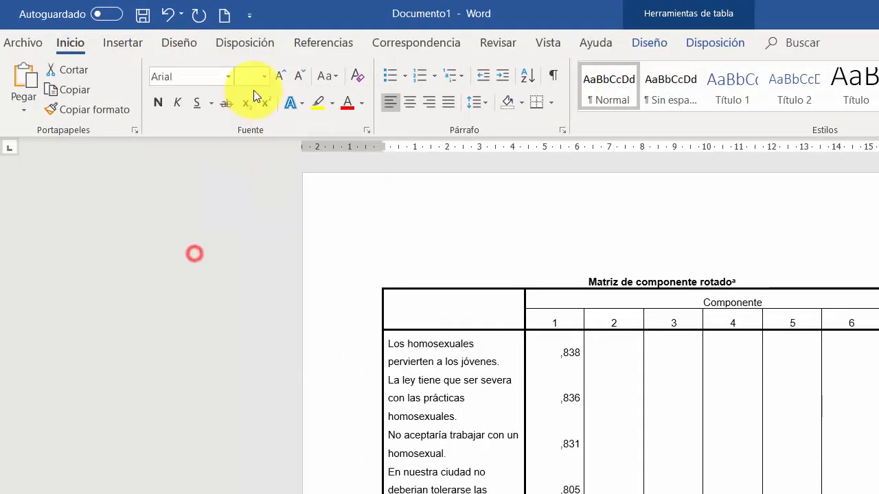
left_click(264, 75)
left_click(251, 92)
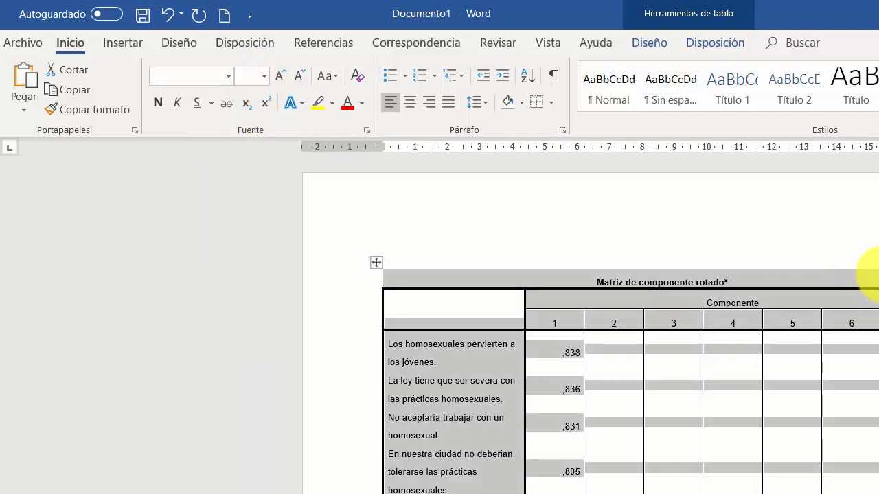
Select the whole matrix table and autofit it to the window width
left_click(376, 262)
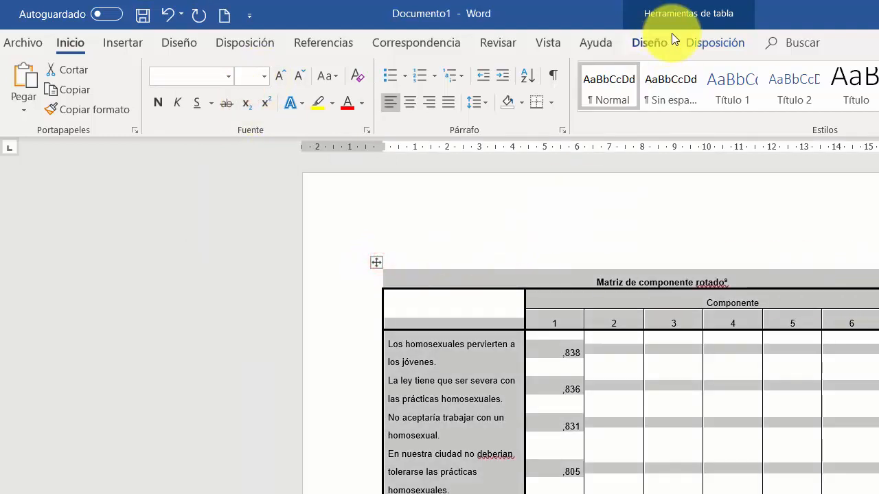
left_click(715, 44)
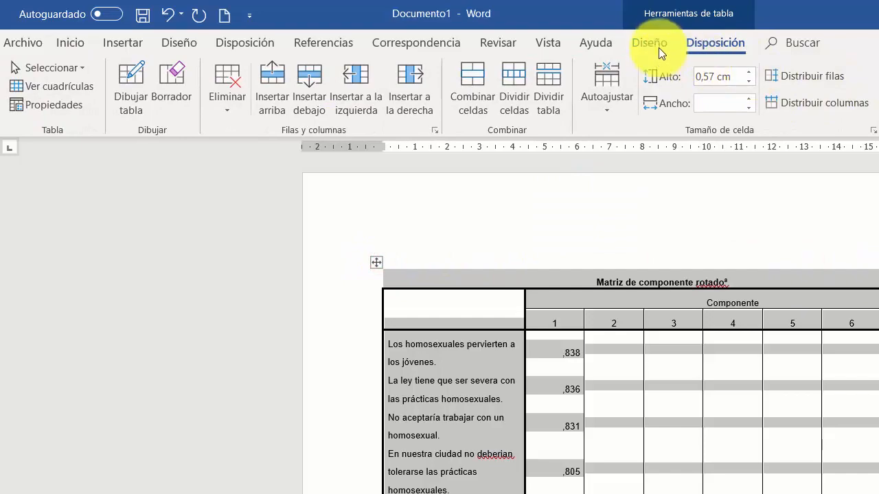
left_click(663, 45)
left_click(715, 43)
left_click(604, 110)
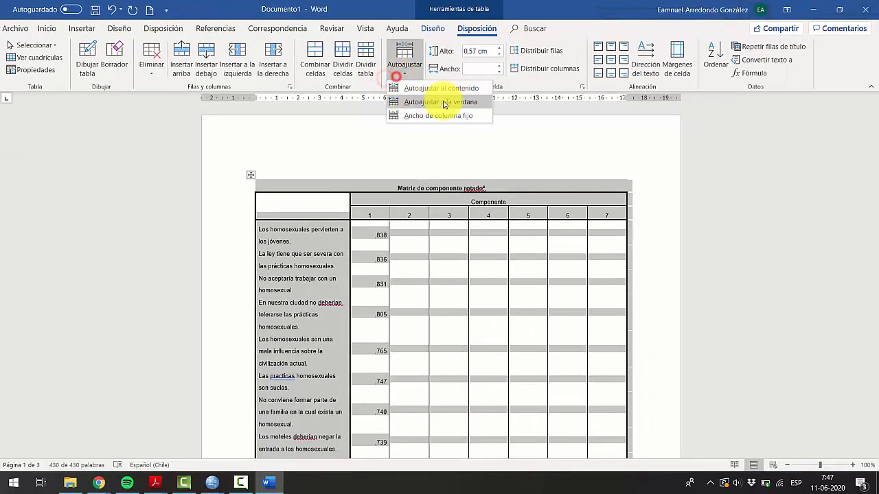
left_click(447, 102)
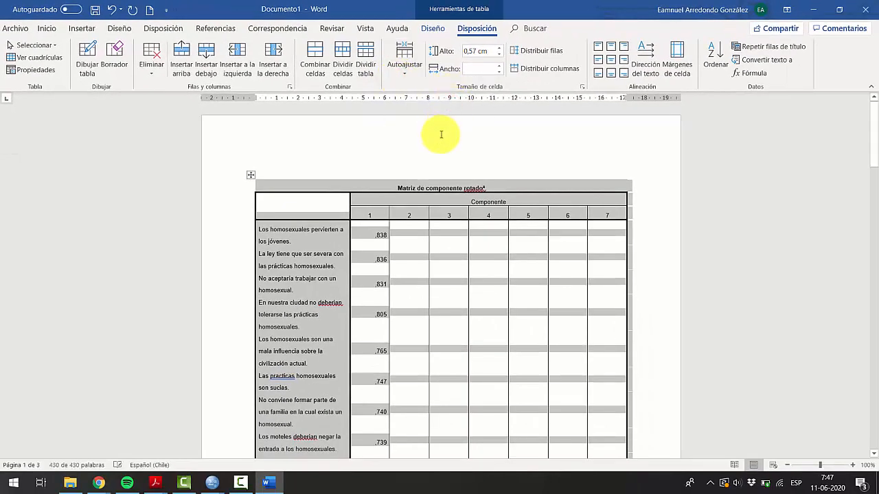
Narrow the seven component columns so each is only about 0.9 cm wide, just enough for its loadings
left_click(595, 229)
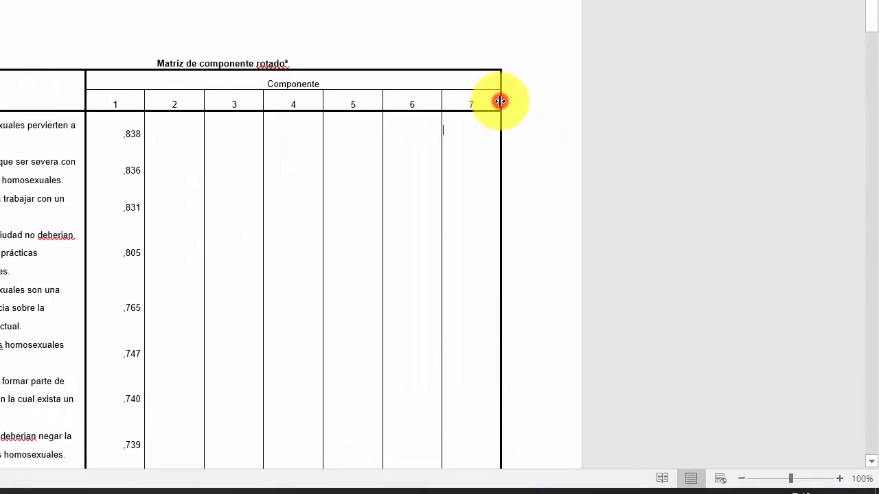
left_click_drag(500, 101, 412, 100)
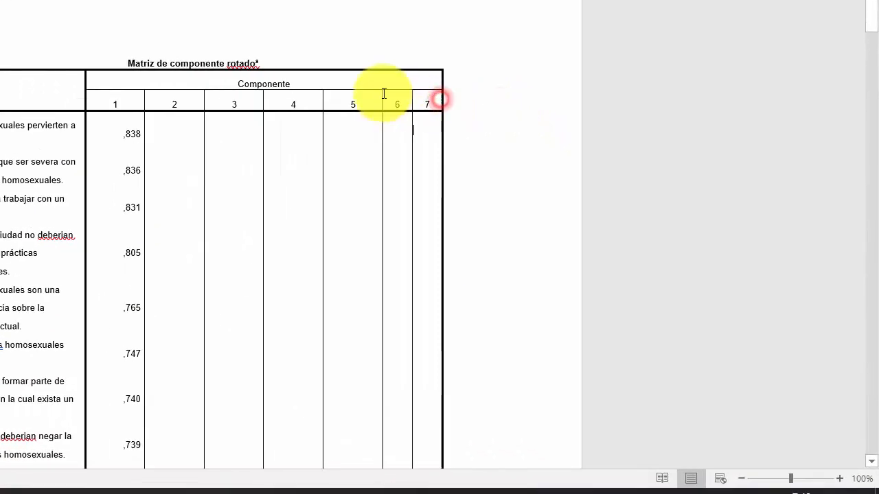
left_click(381, 95)
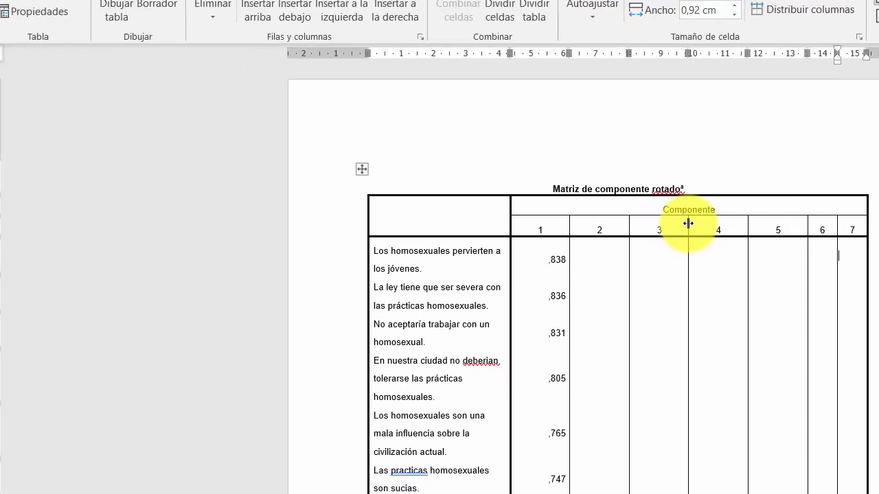
left_click(263, 98)
left_click_drag(702, 228, 555, 228)
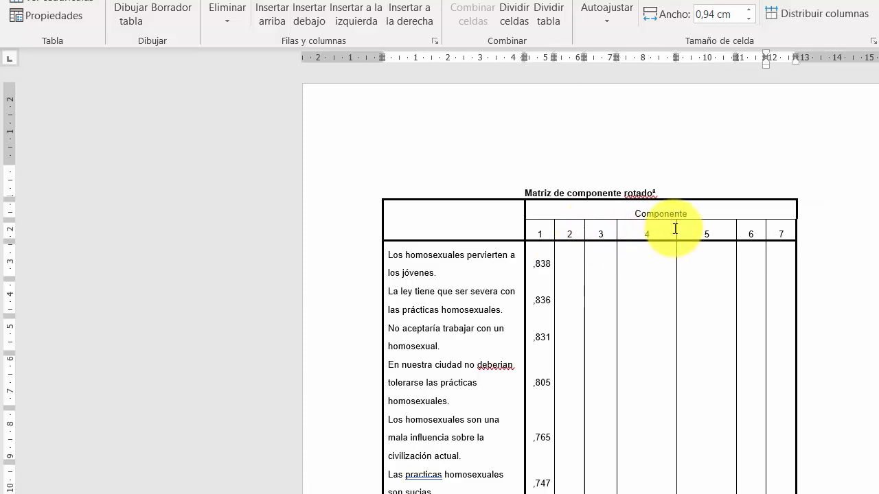
left_click_drag(676, 228, 650, 227)
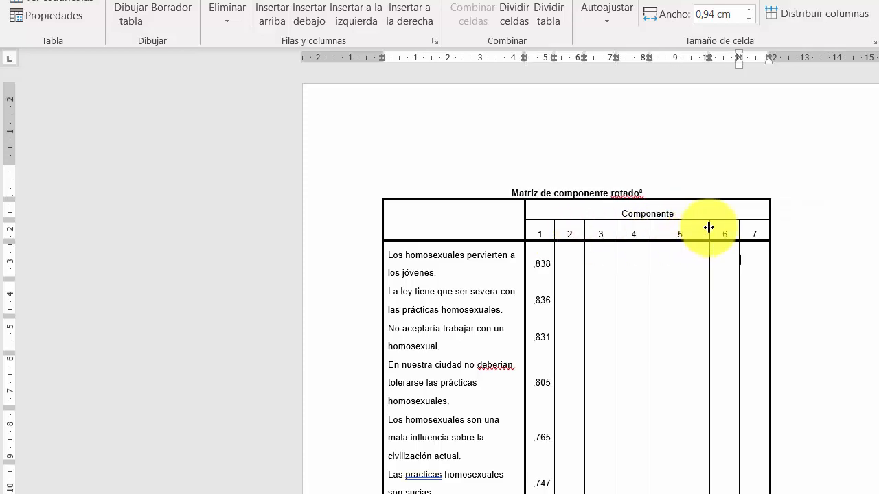
left_click_drag(707, 226, 683, 230)
Widen the item text column to about 12.5 cm so that each statement fits on one line
scroll(688, 243, "down", 8)
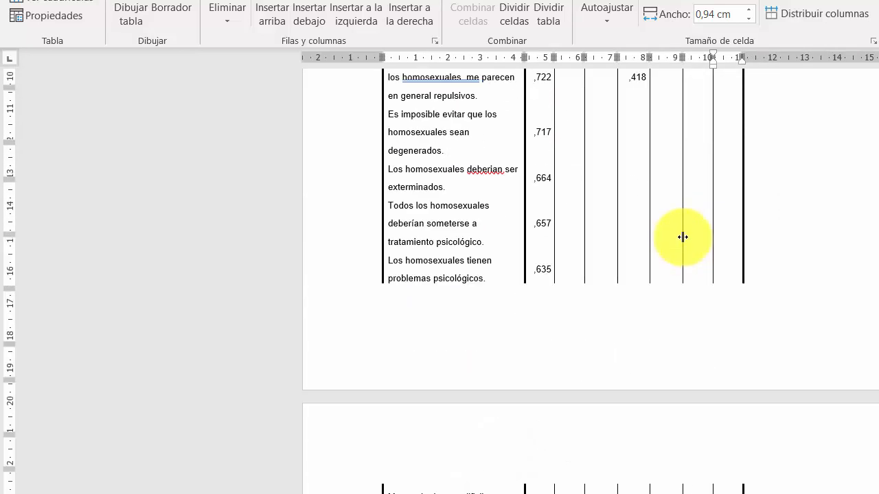
scroll(680, 238, "up", 8)
scroll(522, 237, "down", 3)
left_click(494, 161)
scroll(495, 159, "up", 3)
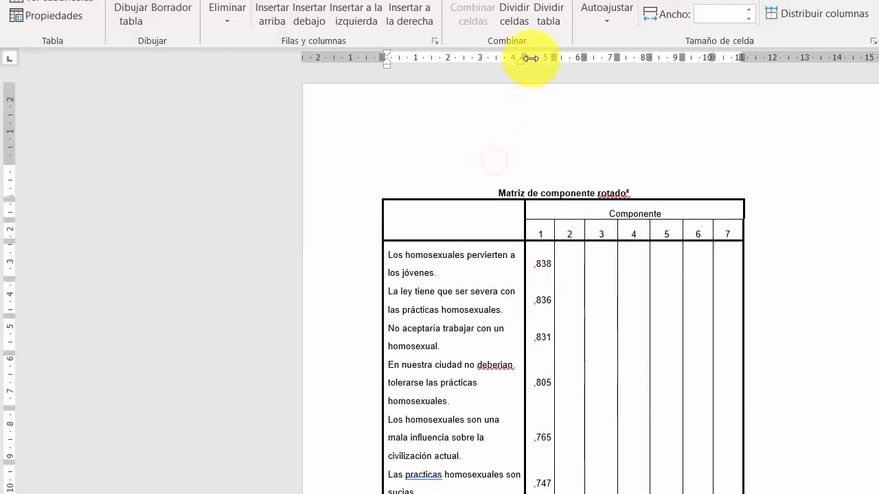
mouse_move(527, 53)
left_mouse_down()
mouse_move(641, 44)
mouse_move(820, 72)
mouse_move(787, 65)
left_mouse_up()
Set the line spacing of the entire table to Sencillo
left_click(376, 173)
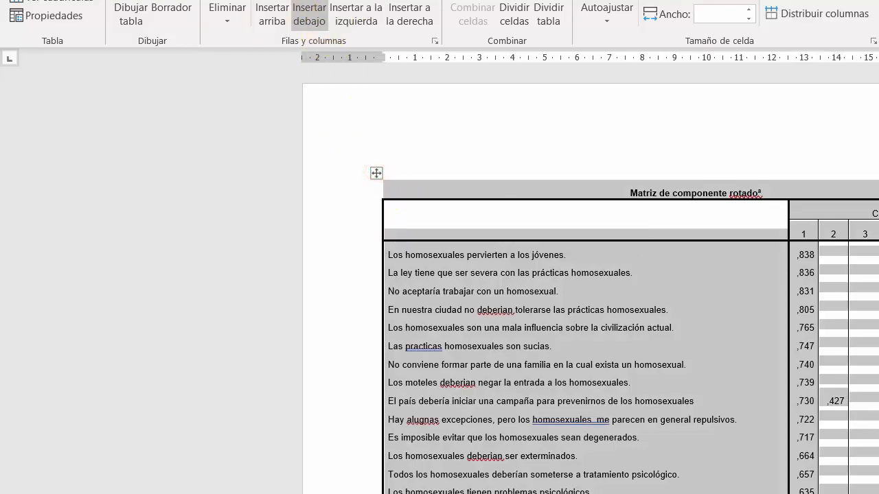
left_click(74, 1)
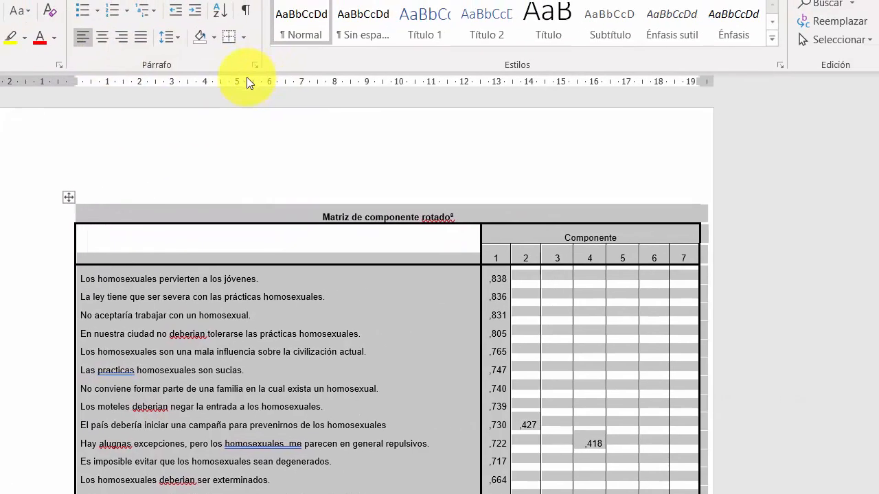
left_click(560, 42)
left_click(653, 295)
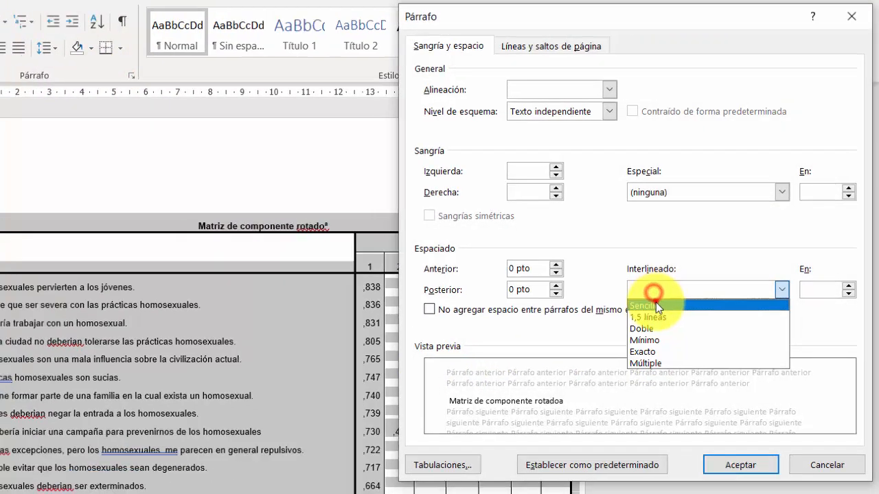
left_click(660, 305)
left_click(763, 405)
scroll(539, 330, "down", 3)
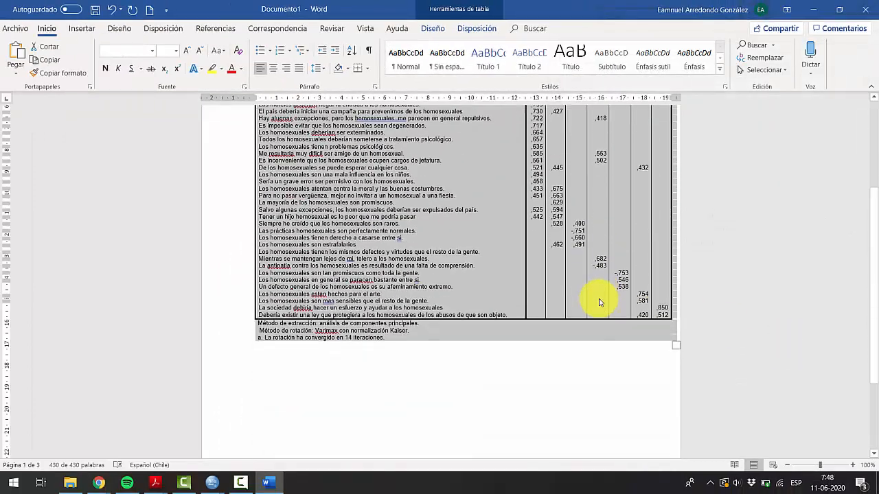
Select the whole table and center it horizontally on the page
scroll(539, 329, "up", 2)
scroll(241, 181, "up", 1)
left_click(254, 174)
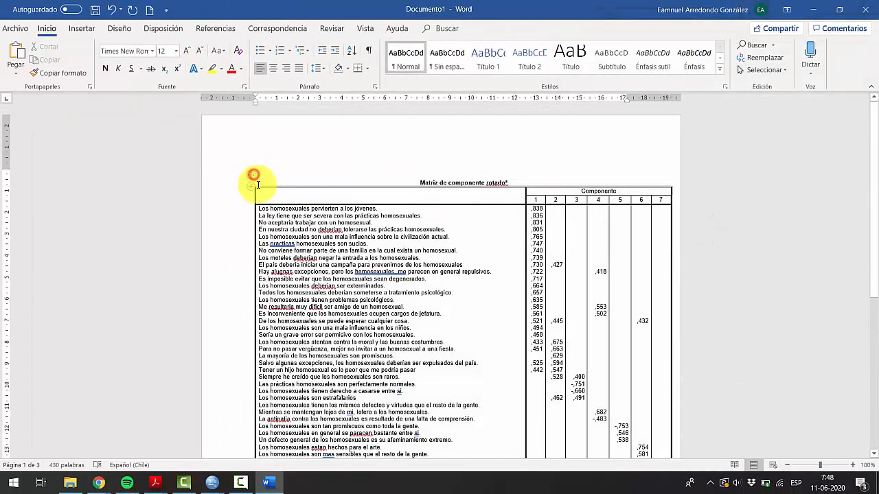
left_click(253, 175)
key("ctrl+e")
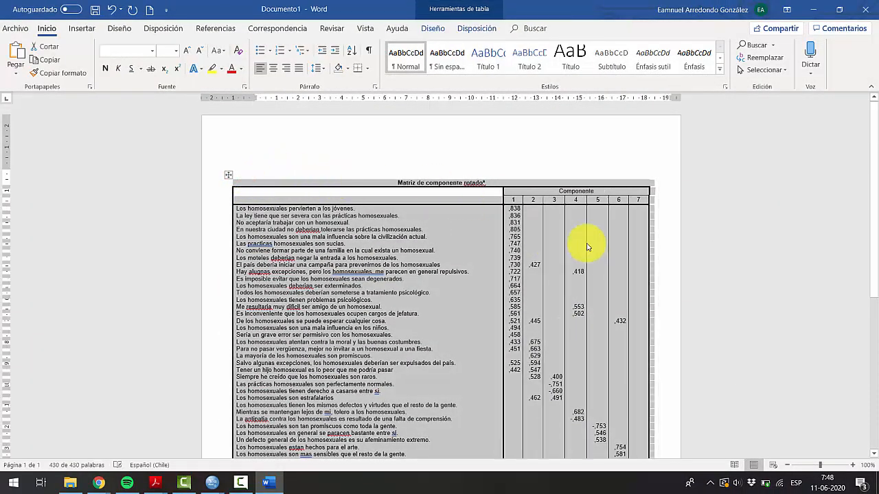
left_click(567, 168)
Highlight the items and loadings of component 1 in the compact matrix to review which items form the first factor
scroll(633, 182, "down", 3)
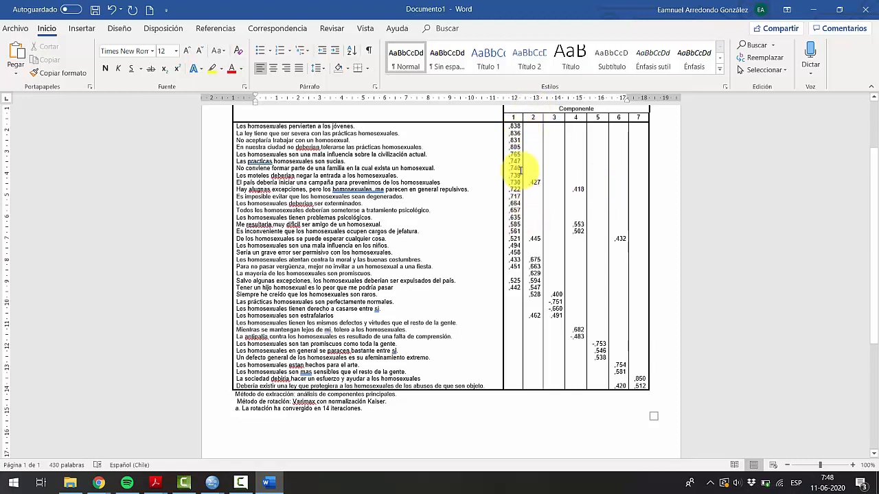
mouse_move(510, 127)
left_mouse_down()
mouse_move(535, 245)
mouse_move(533, 294)
mouse_move(604, 350)
mouse_move(638, 392)
mouse_move(559, 397)
mouse_move(303, 375)
left_mouse_up()
left_click(616, 382)
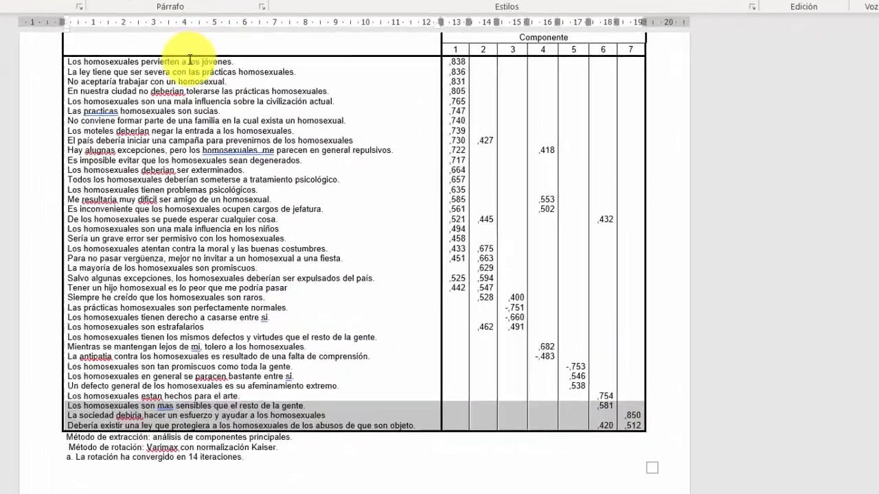
mouse_move(189, 59)
left_mouse_down()
mouse_move(336, 90)
mouse_move(434, 180)
mouse_move(446, 268)
mouse_move(458, 284)
mouse_move(446, 286)
mouse_move(454, 278)
mouse_move(451, 292)
left_mouse_up()
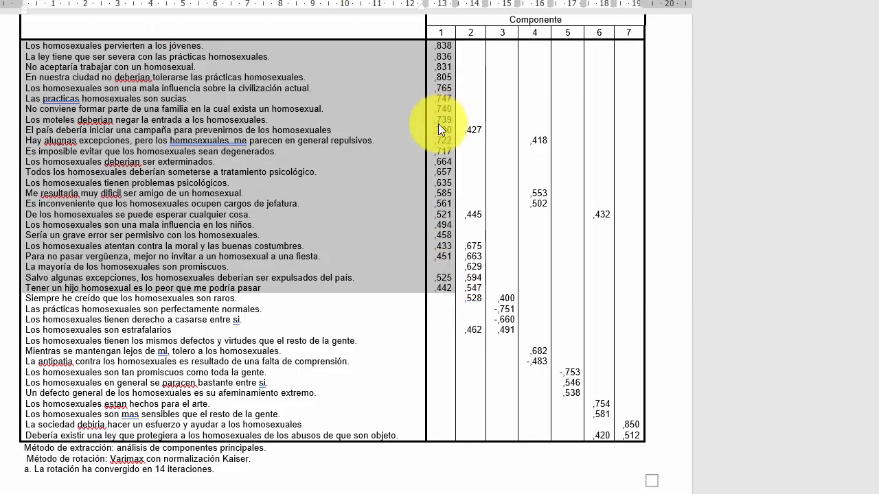
left_click(440, 65)
left_click_drag(444, 46, 403, 292)
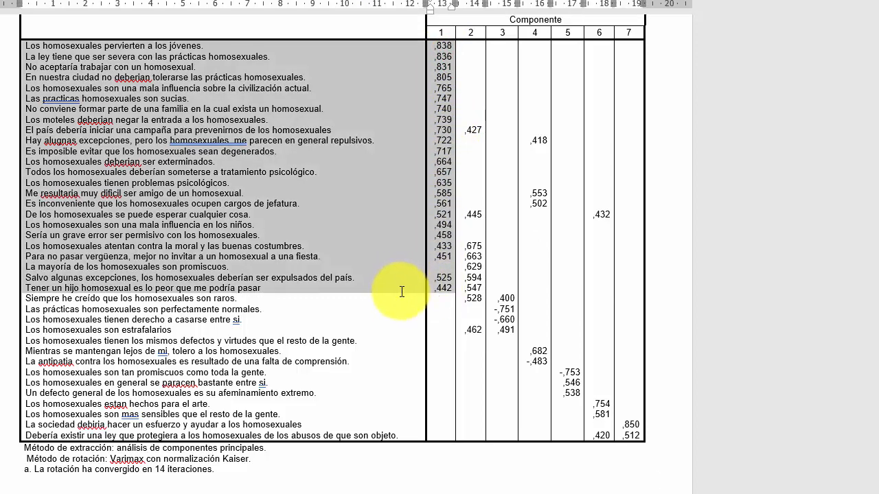
left_click(504, 309)
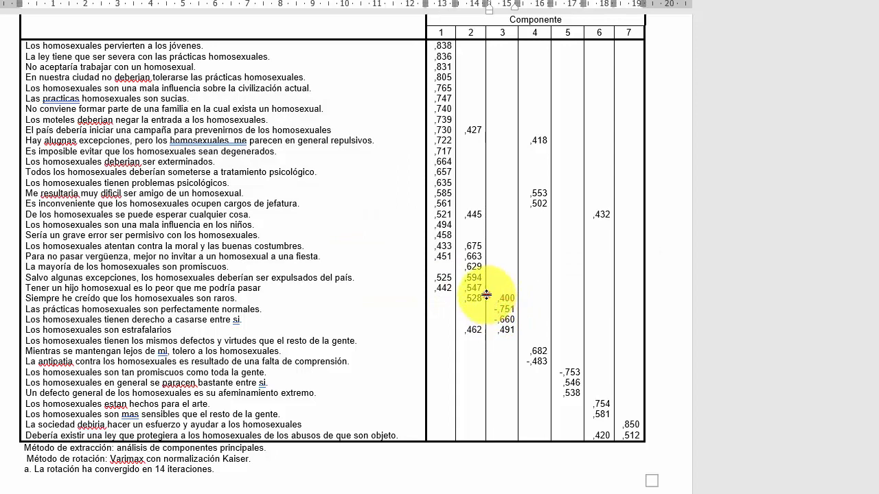
Examine the items and loadings of components 2 and 3 in the compact matrix
left_click(484, 295)
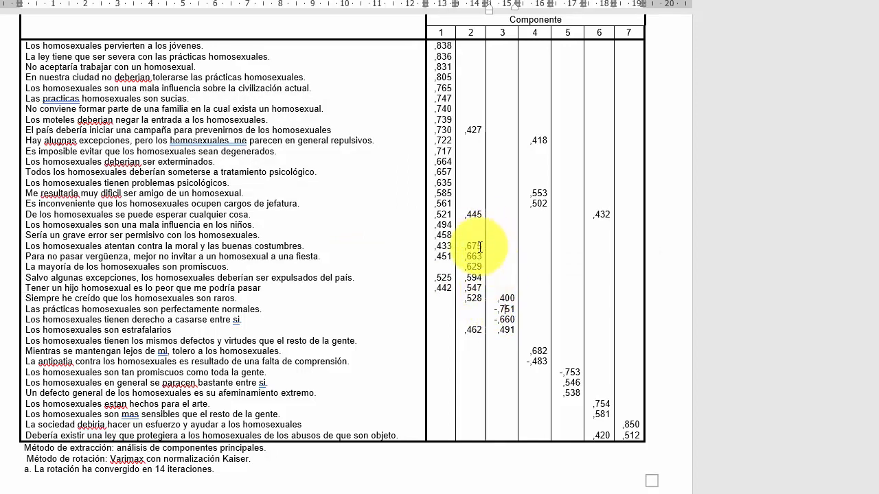
left_click_drag(480, 248, 509, 336)
left_click(510, 340)
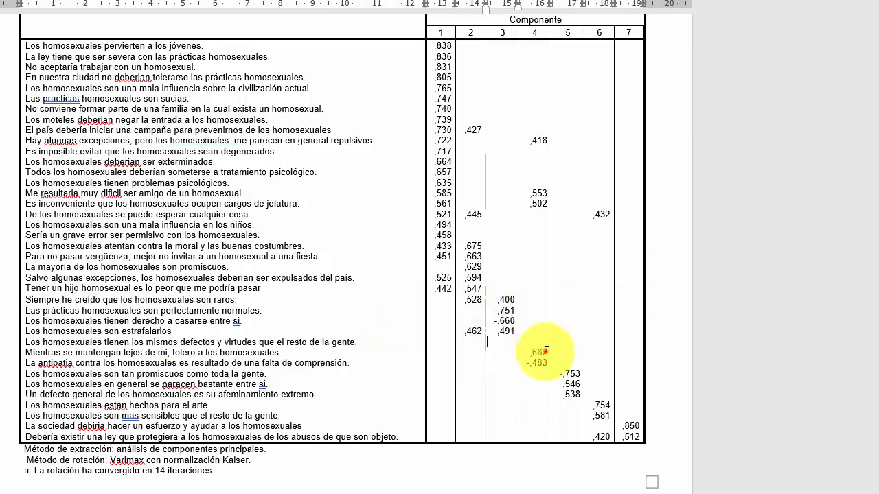
Shade the two component 4 item rows with a light tint of Oro, Énfasis 4, up to their loadings
left_click_drag(546, 352, 237, 363)
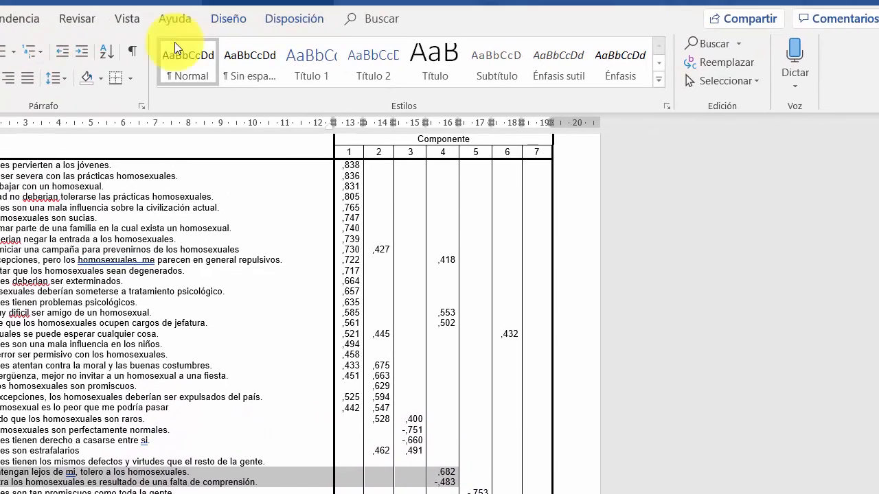
left_click(228, 18)
left_click(321, 94)
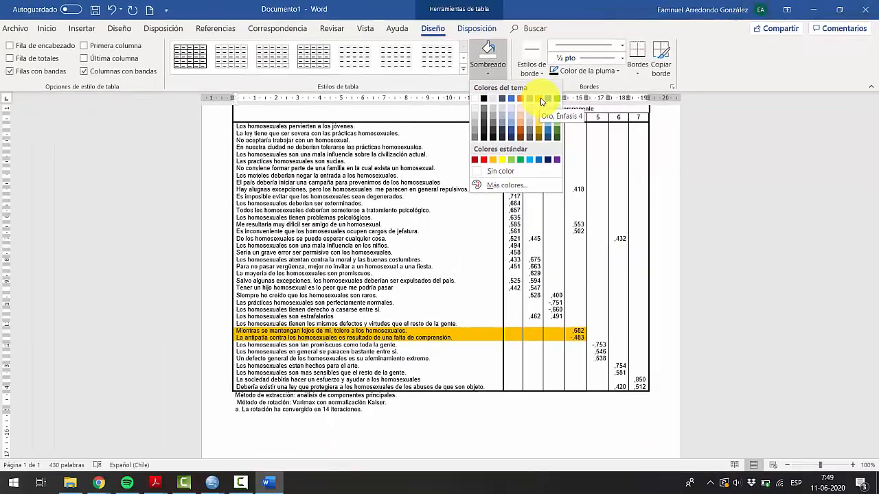
left_click(537, 112)
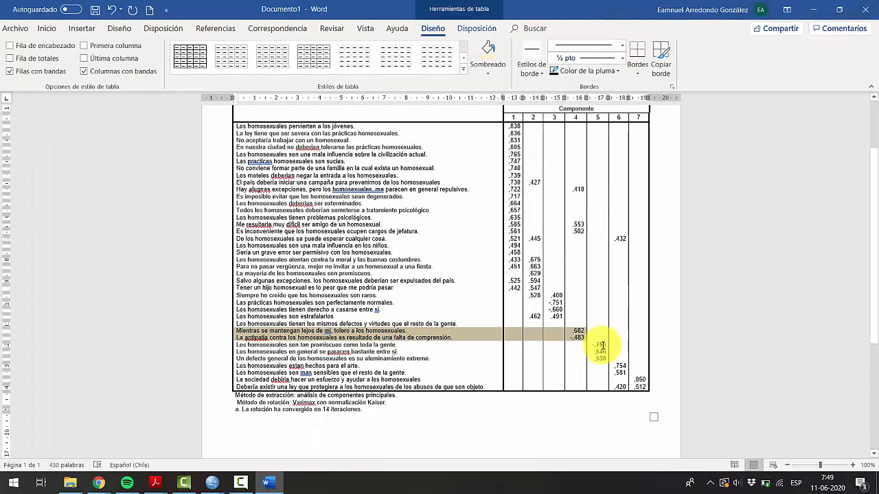
Shade the three component 5 item rows light blue and the two component 6 item rows light green, up to their loadings
left_click_drag(364, 346, 367, 358)
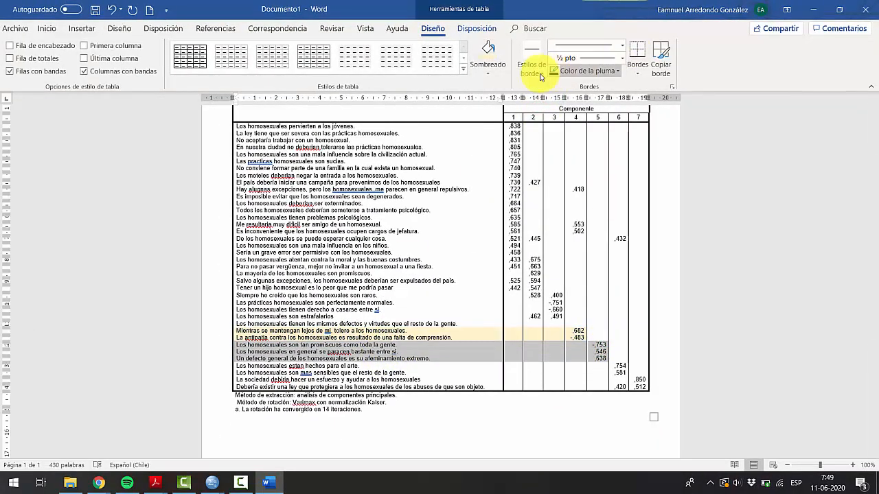
left_click(486, 73)
left_click(556, 102)
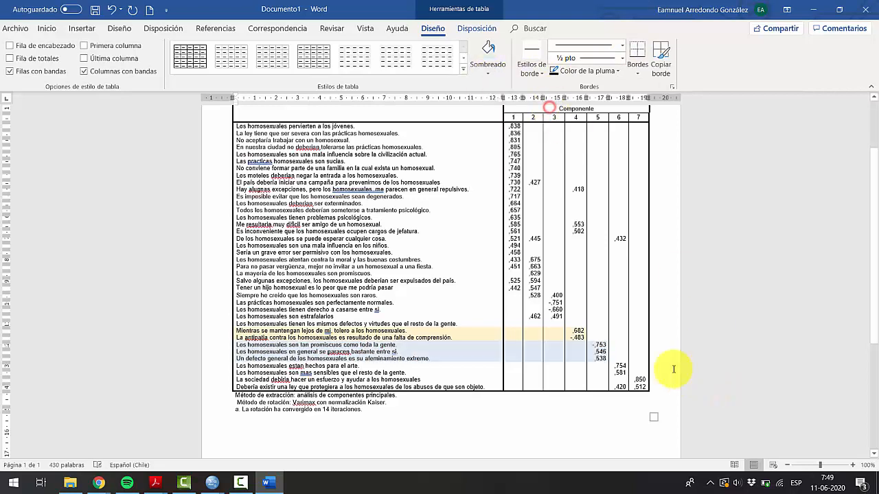
mouse_move(371, 365)
left_mouse_down()
mouse_move(364, 348)
mouse_move(379, 374)
left_mouse_up()
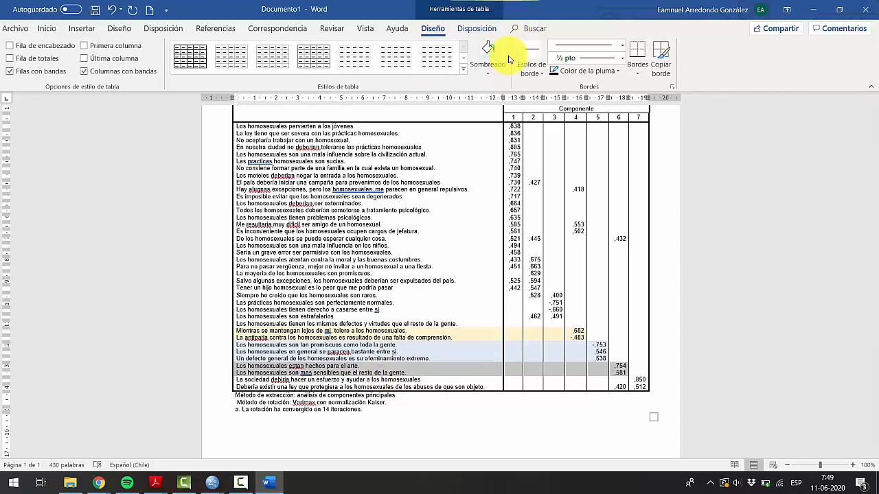
left_click(487, 72)
left_click(557, 114)
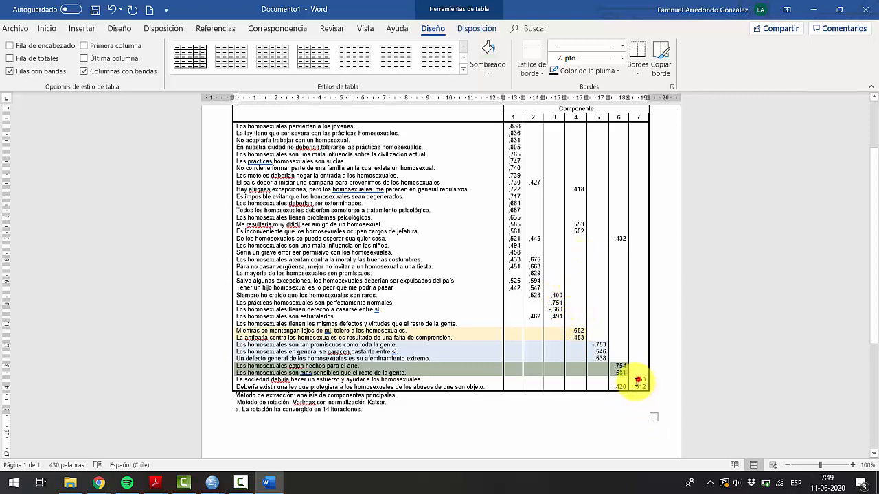
Shade the last two item rows, which belong to component 7, light blue-gray up to their loadings
left_click_drag(638, 380, 481, 386)
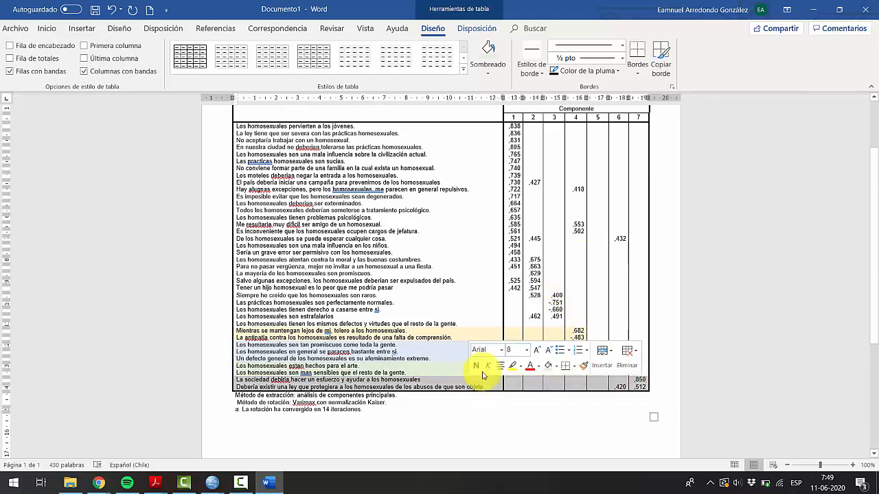
left_click(488, 69)
left_click(501, 109)
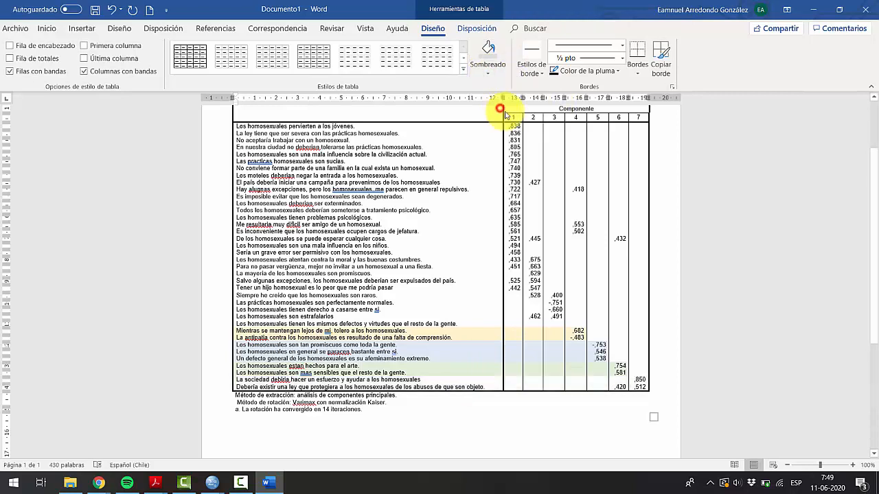
left_click(689, 350)
left_click_drag(619, 386, 623, 387)
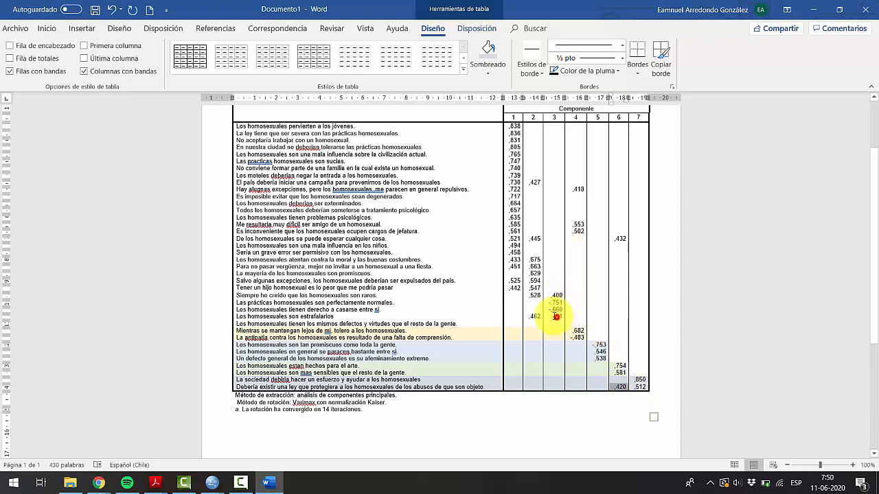
Shade the four component 3 item rows medium green, from the item text to the component 3 loadings
left_click_drag(556, 317, 313, 302)
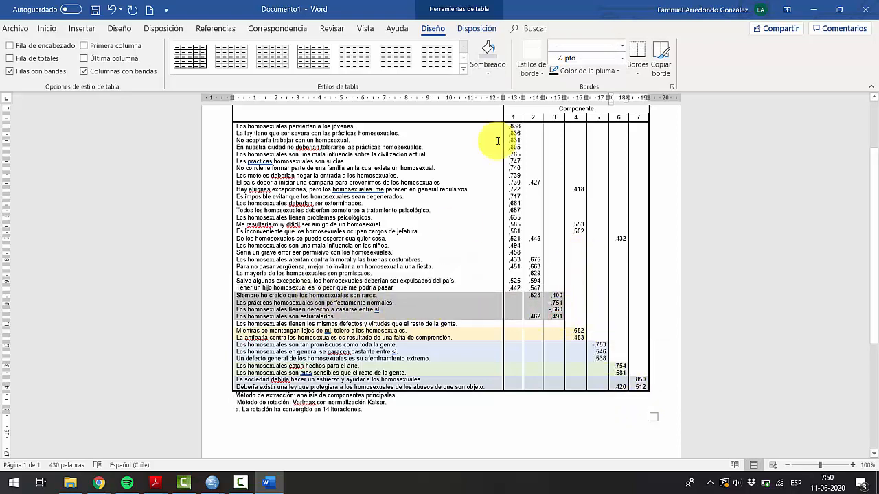
left_click(483, 74)
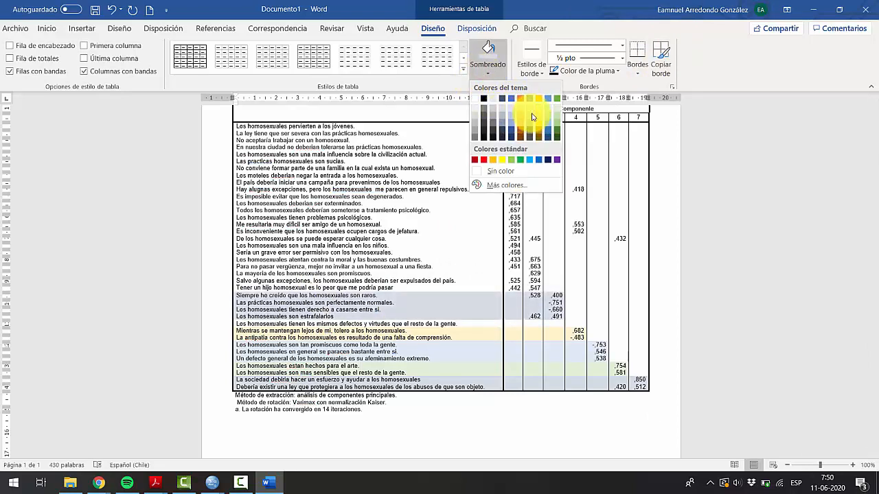
left_click(560, 118)
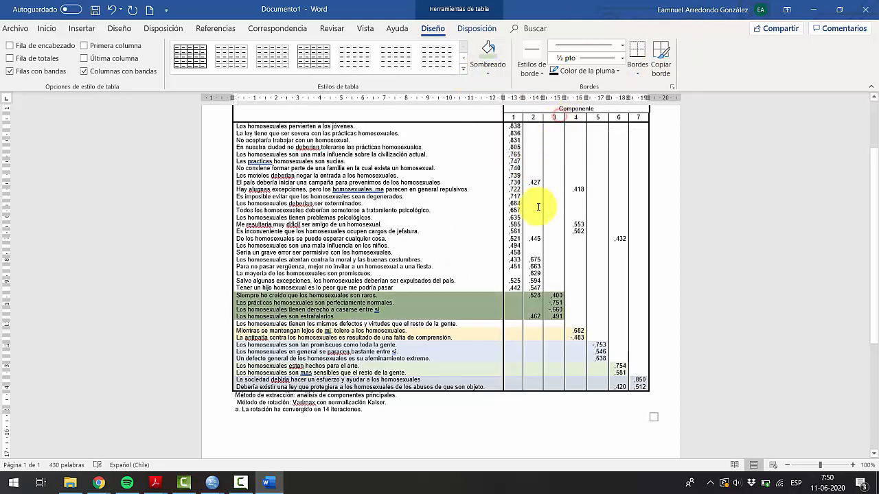
left_click(538, 296)
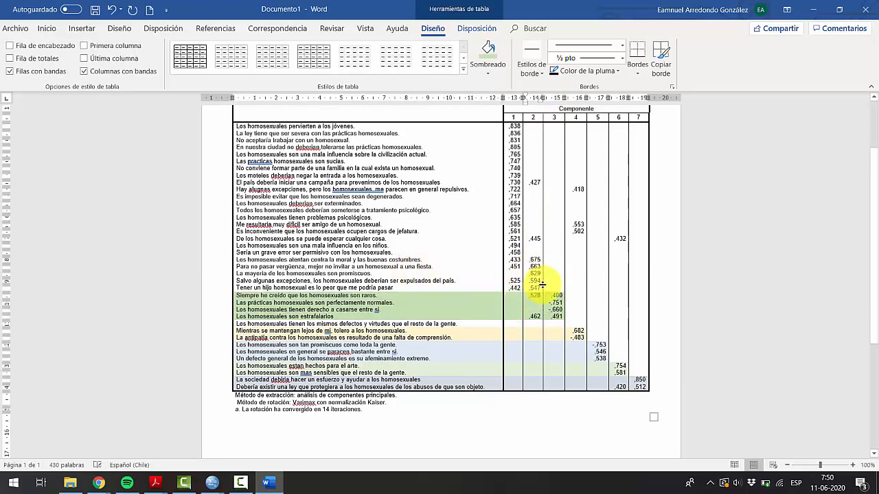
Shade the five component 2 item rows orange, from the item text to the component 2 loadings
left_click_drag(542, 288, 374, 260)
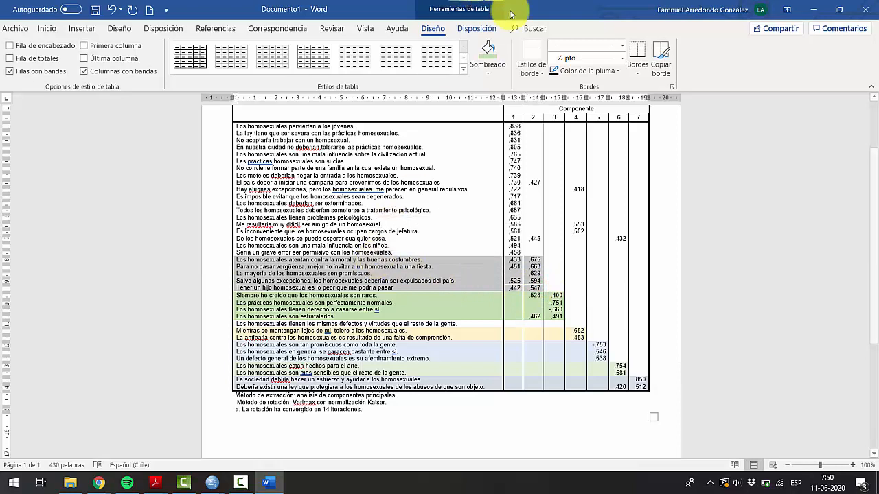
left_click(490, 74)
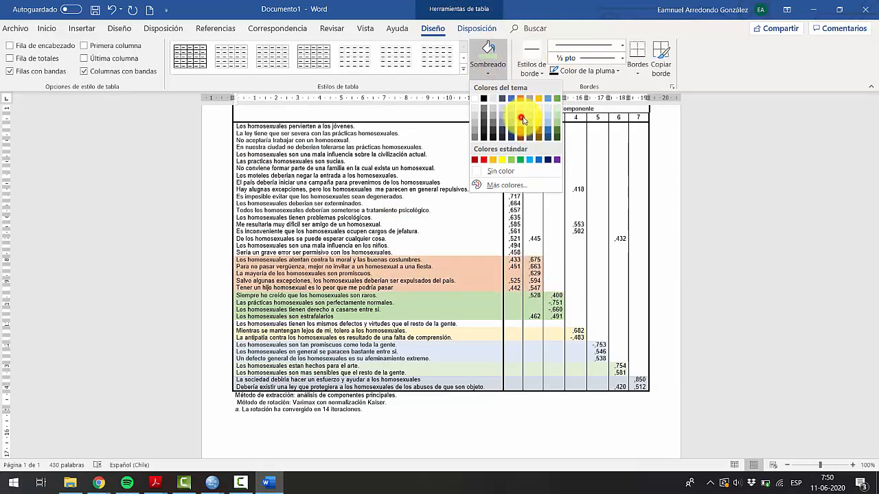
left_click(521, 129)
left_click(516, 254)
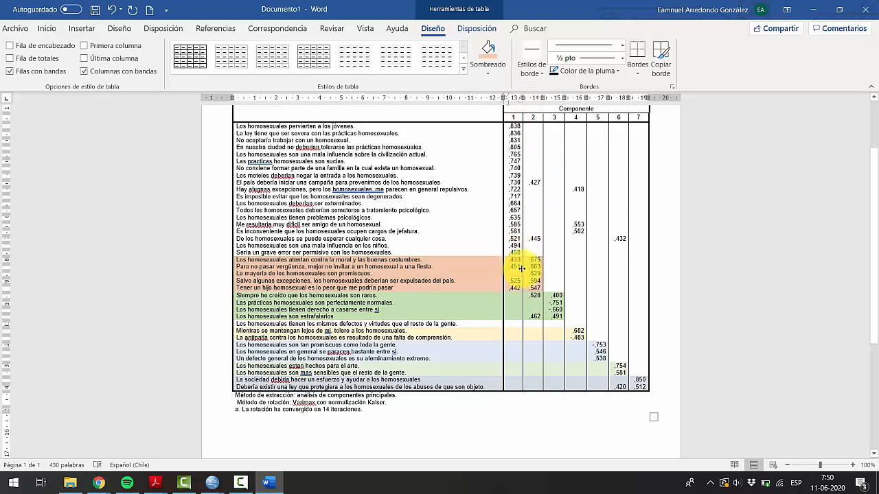
Shade all remaining item rows at the start of the matrix, which form component 1, light blue-gray up to their loadings
left_click_drag(520, 253, 294, 128)
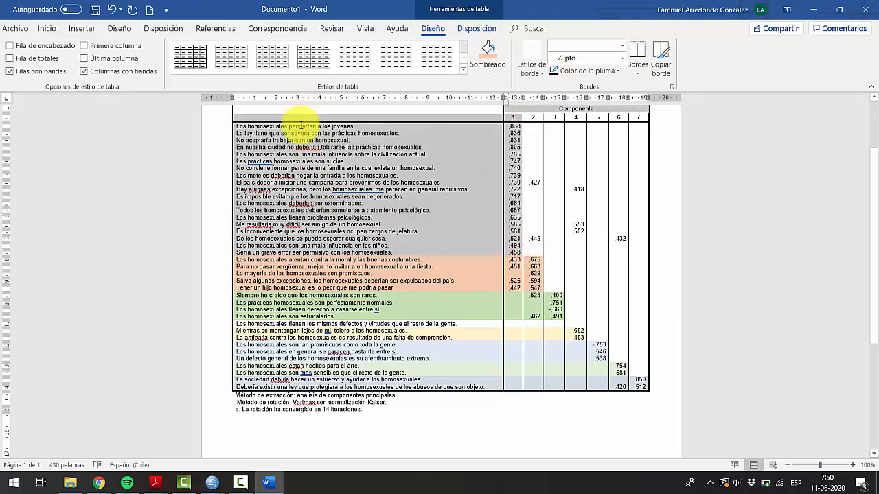
left_click(494, 73)
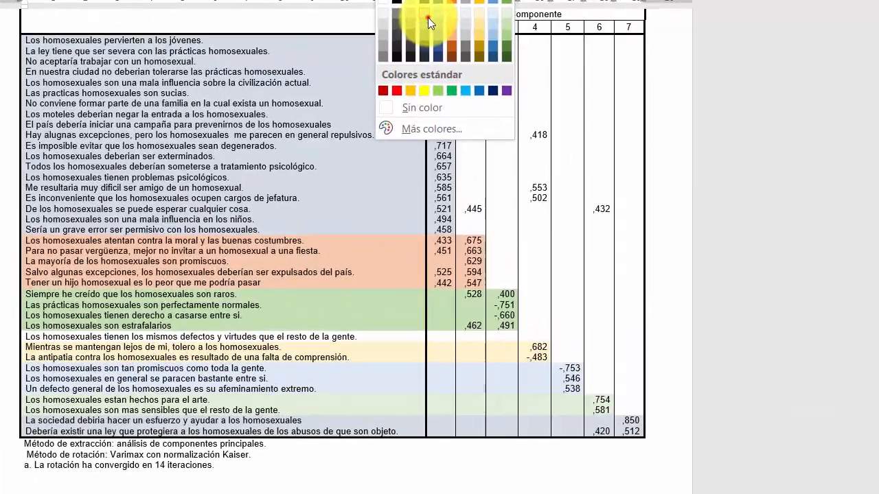
left_click(504, 110)
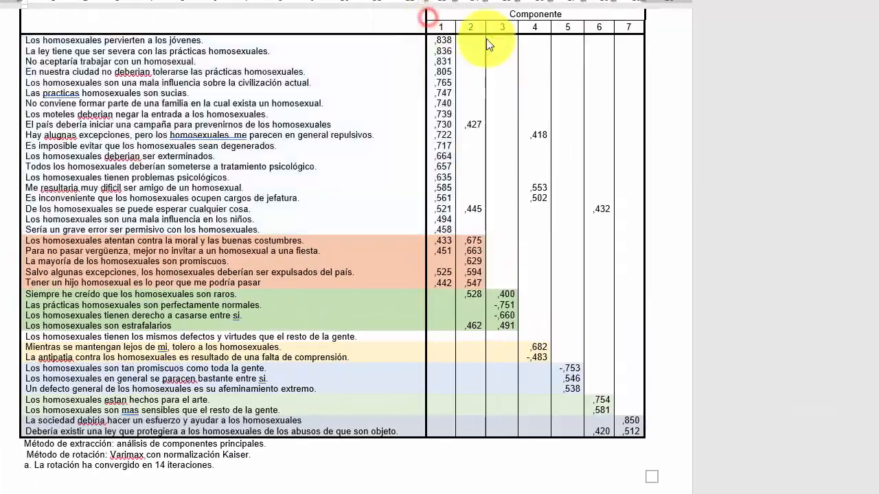
left_click(740, 105)
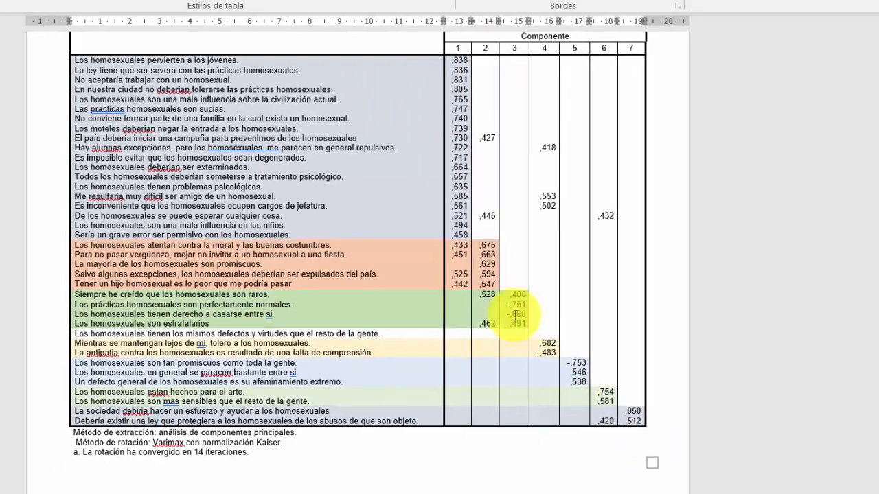
Examine the color-shaded item groups across the rotated matrix to see which statements make up each factor
left_click(378, 100)
left_click(330, 60)
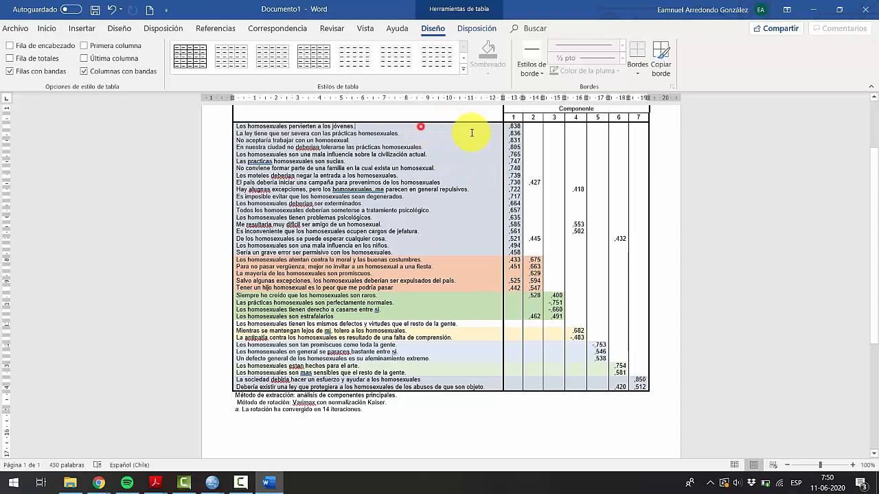
left_click_drag(471, 133, 534, 286)
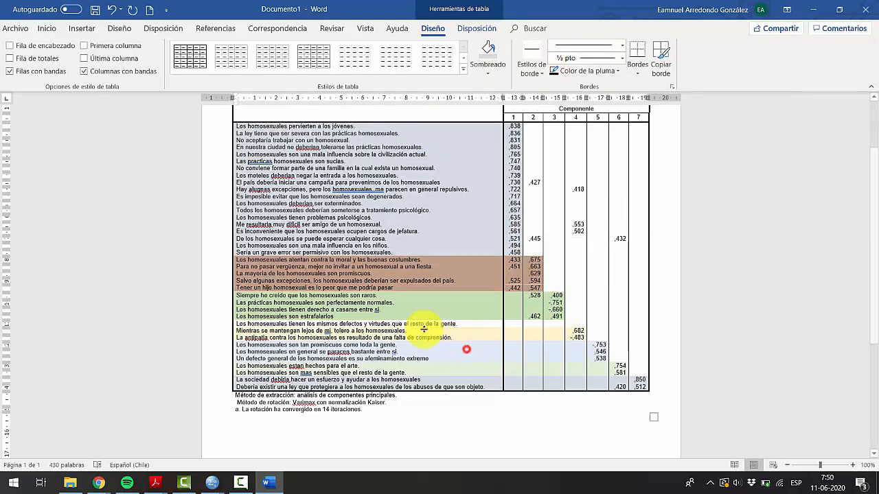
scroll(424, 323, "down", 3)
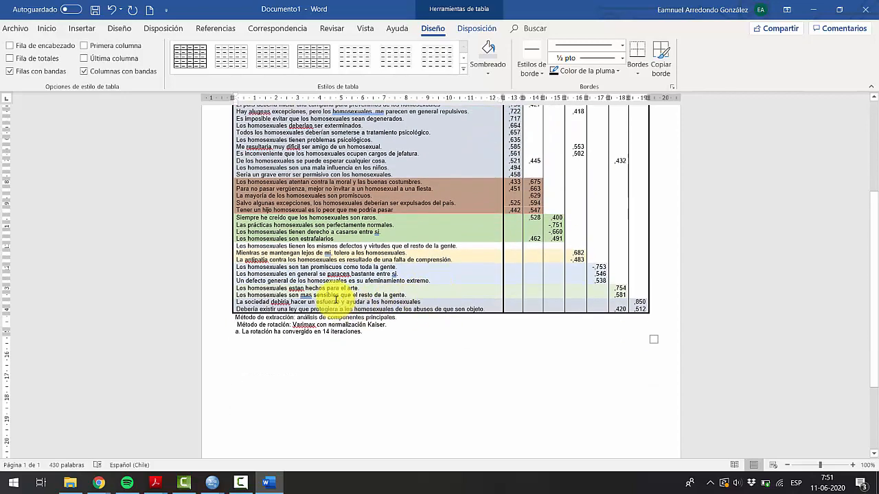
left_click_drag(341, 302, 749, 313)
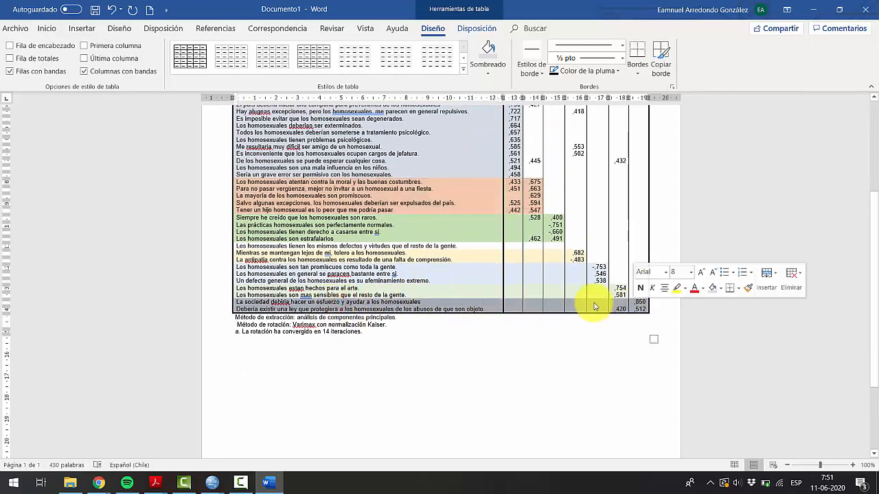
scroll(586, 282, "up", 1)
scroll(504, 248, "up", 2)
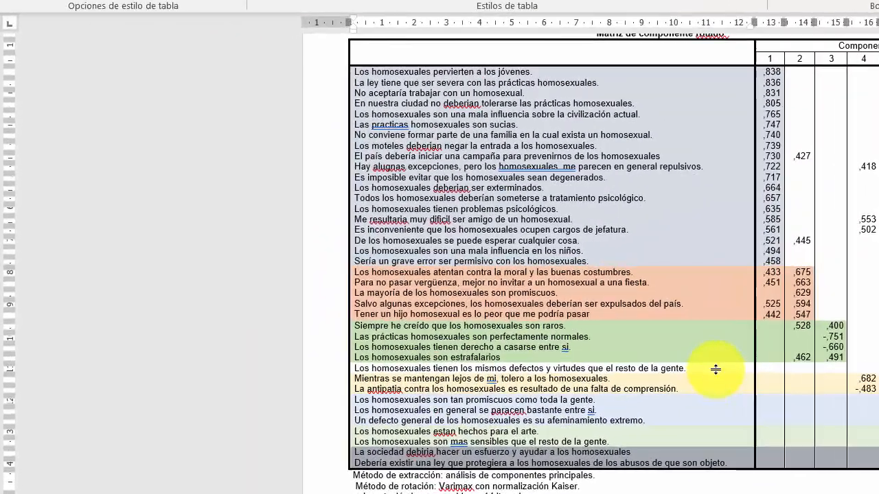
scroll(491, 216, "up", 3)
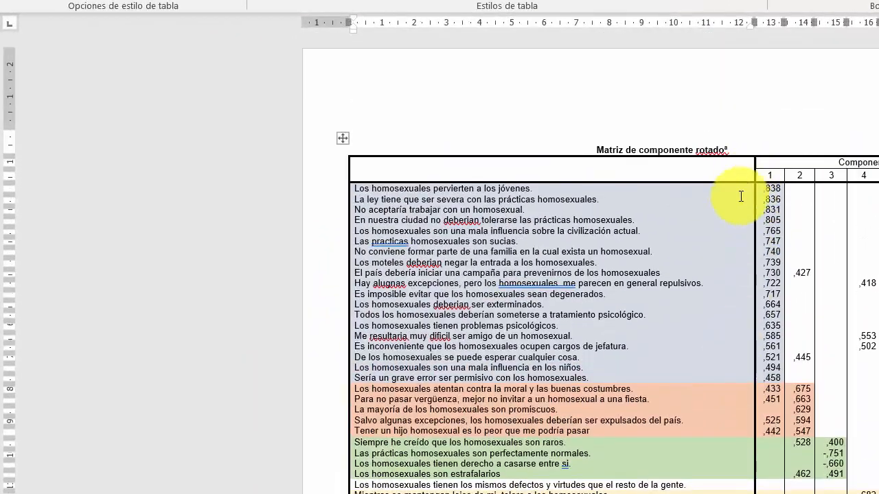
scroll(489, 213, "down", 2)
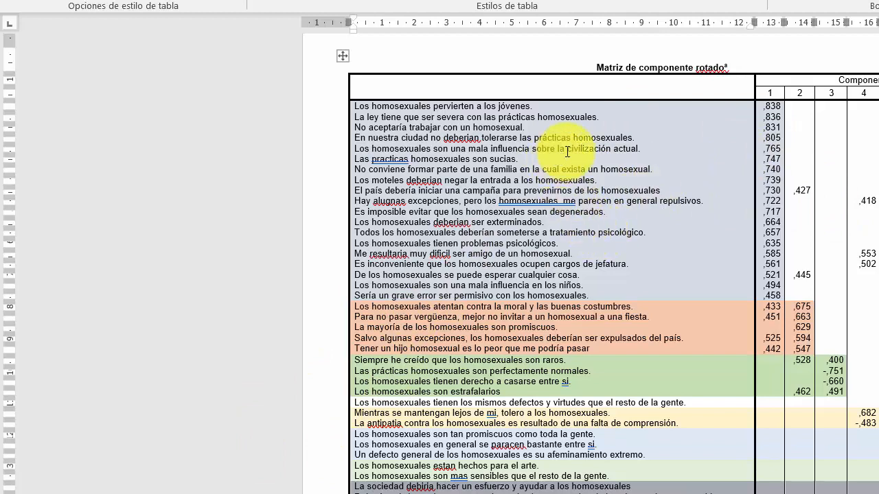
scroll(585, 142, "down", 1)
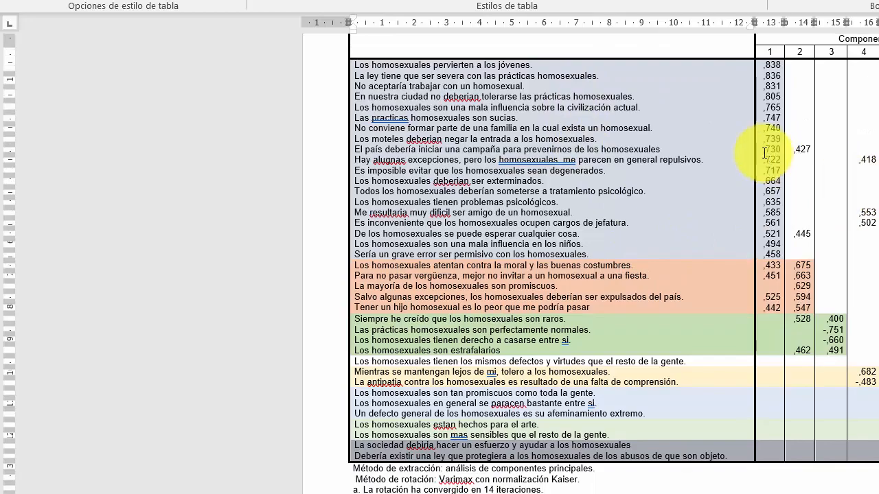
scroll(783, 150, "up", 2)
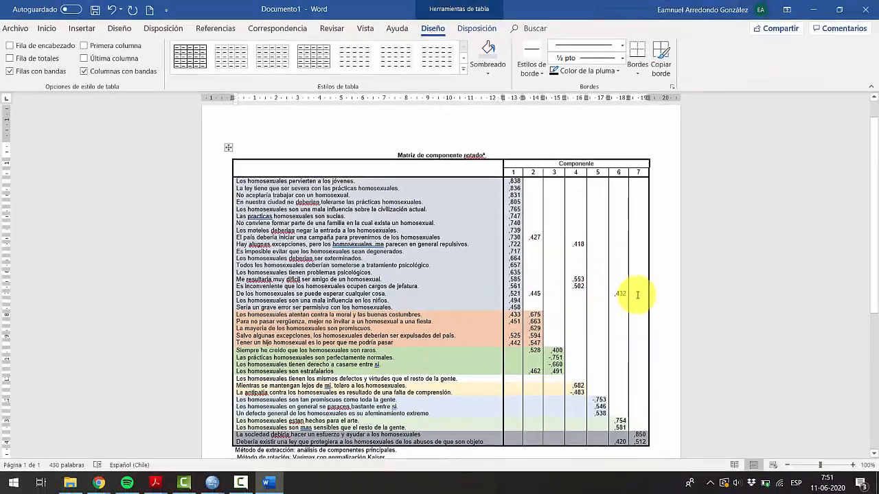
Highlight the component 1 items that also load on components 6 and 4 to review their cross-loadings
left_click_drag(608, 291, 455, 292)
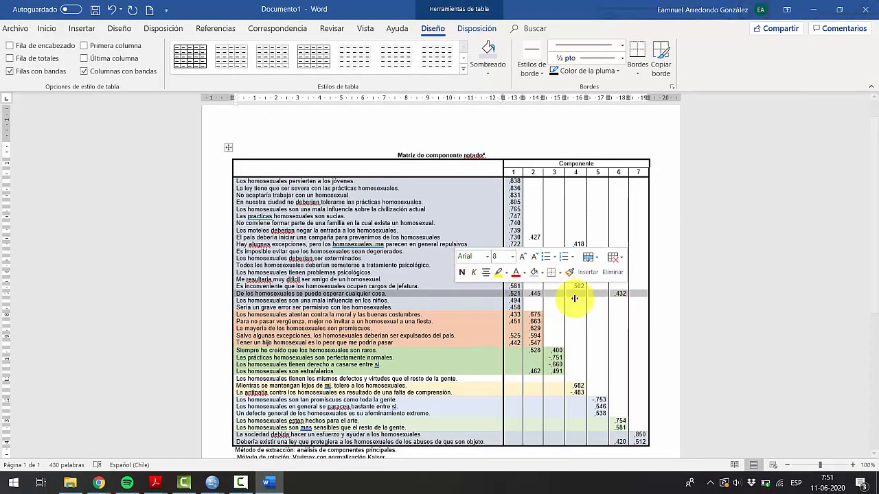
left_click(643, 299)
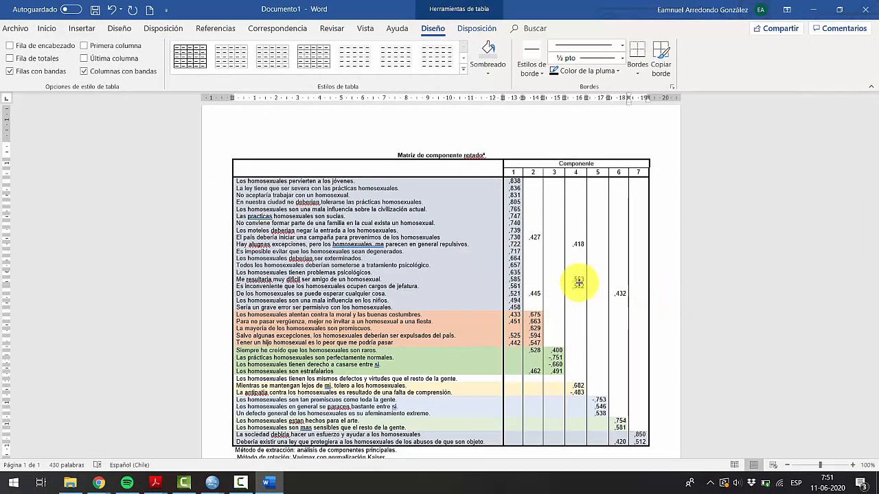
left_click_drag(579, 287, 359, 281)
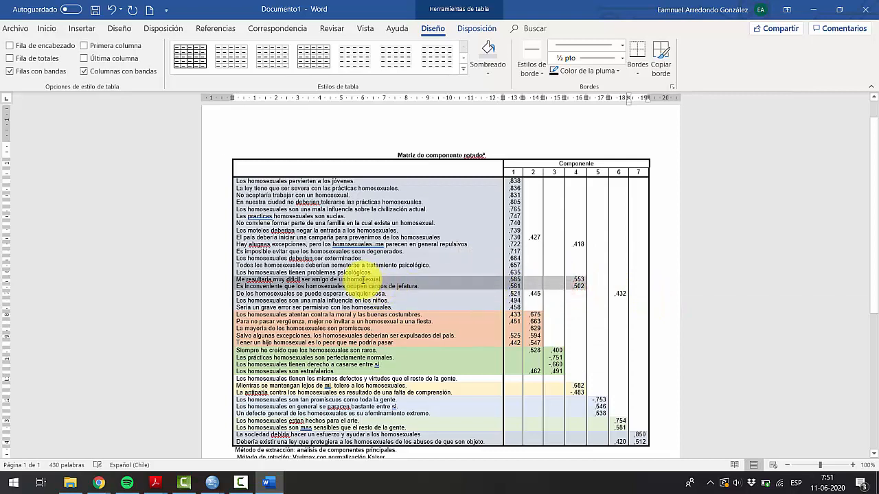
Highlight the items that load on several components, including components 2, 3 and 6, to compare their cross-loadings
left_click(580, 247)
left_click_drag(537, 238, 479, 240)
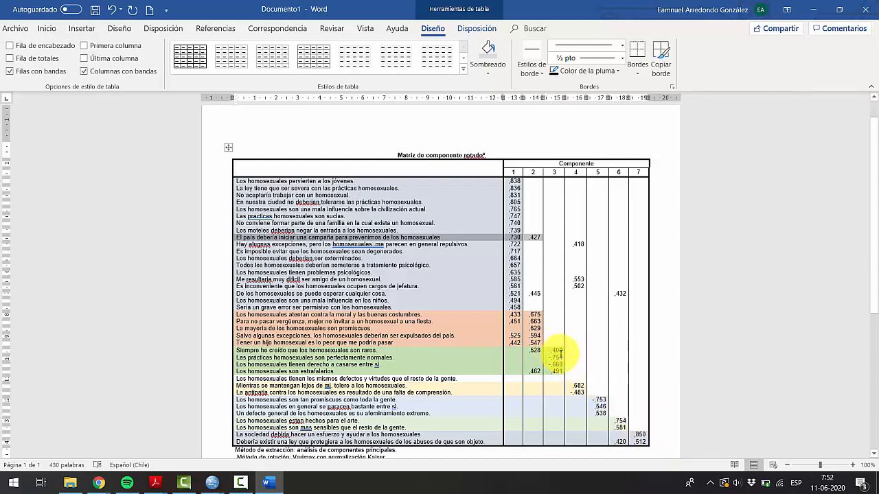
left_click_drag(557, 351, 418, 342)
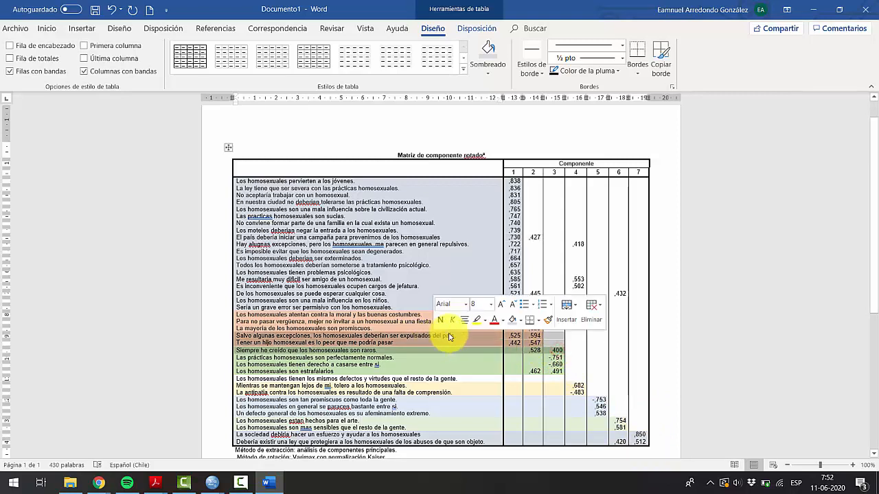
left_click(665, 302)
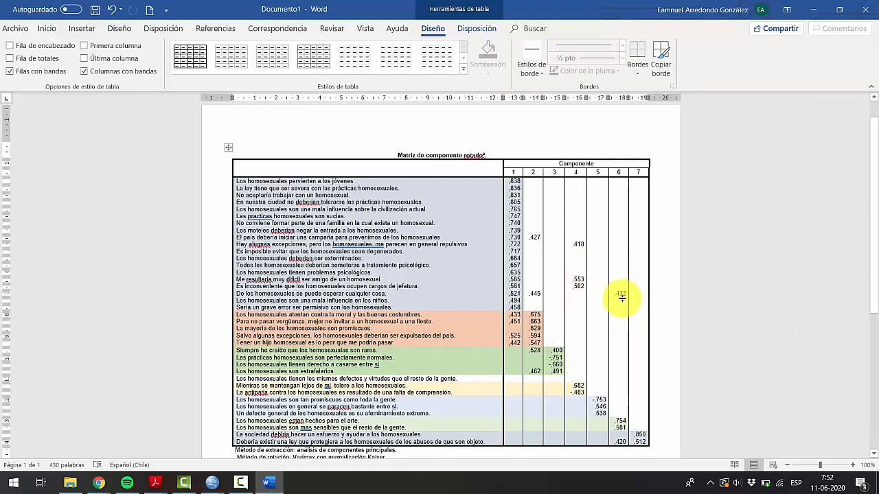
left_click_drag(619, 294, 496, 292)
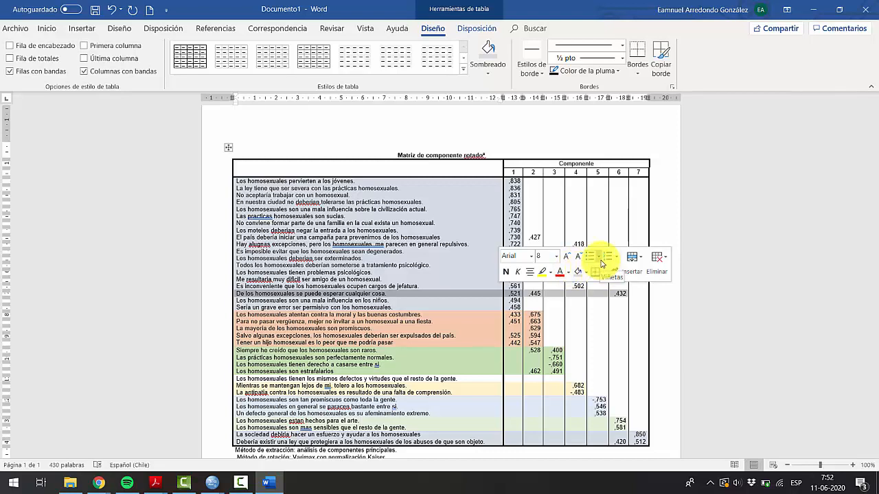
left_click(515, 297)
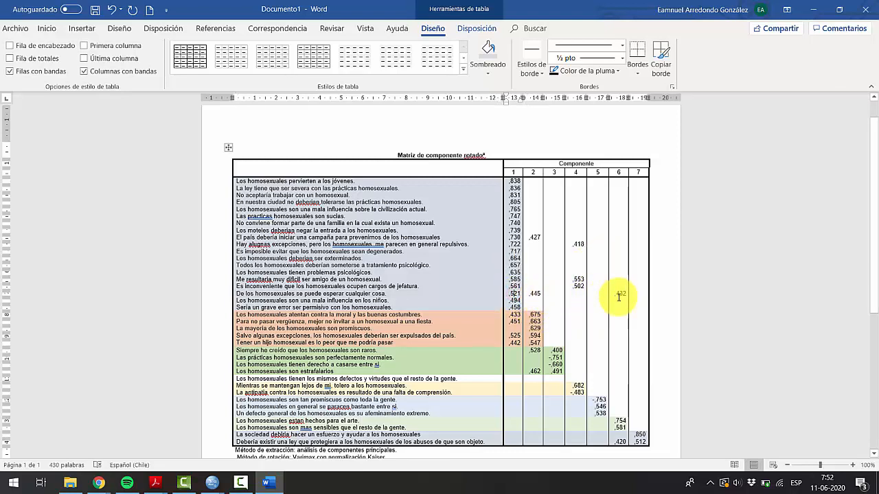
left_click(600, 285)
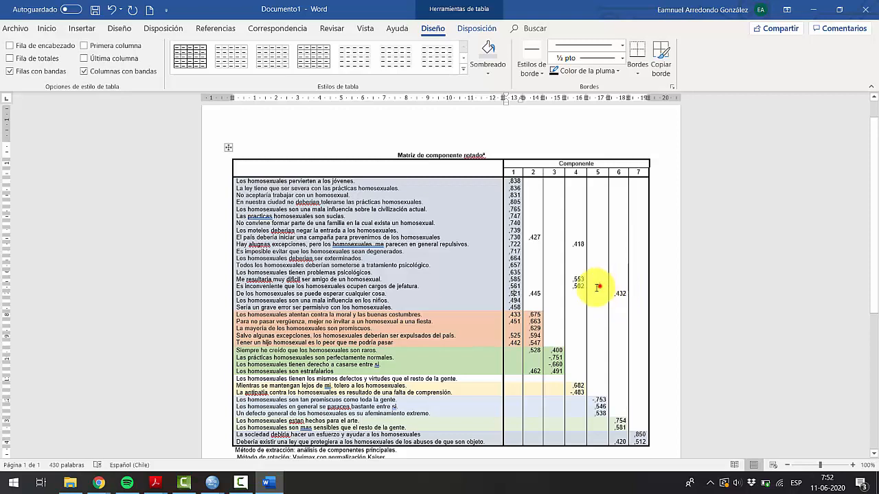
double_click(520, 294)
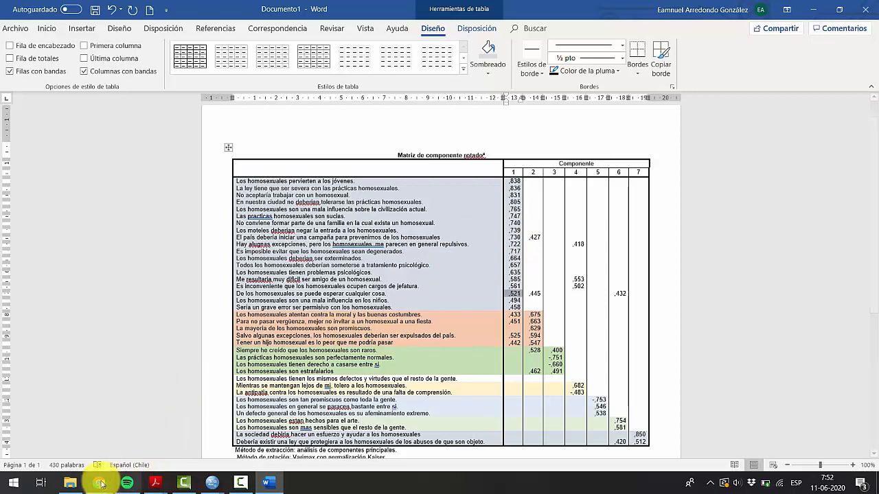
Open the ATI.sav dataset from the Base de datos factorial folder under Clases in SPSS
left_click(72, 484)
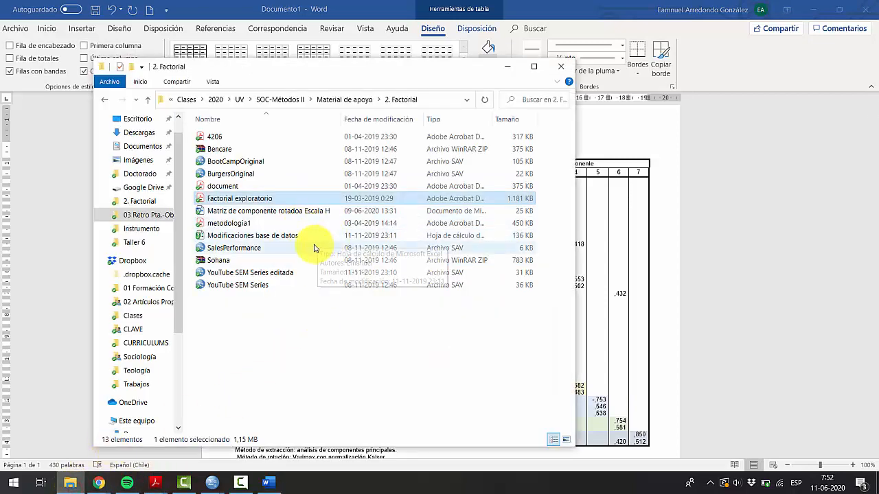
left_click(346, 100)
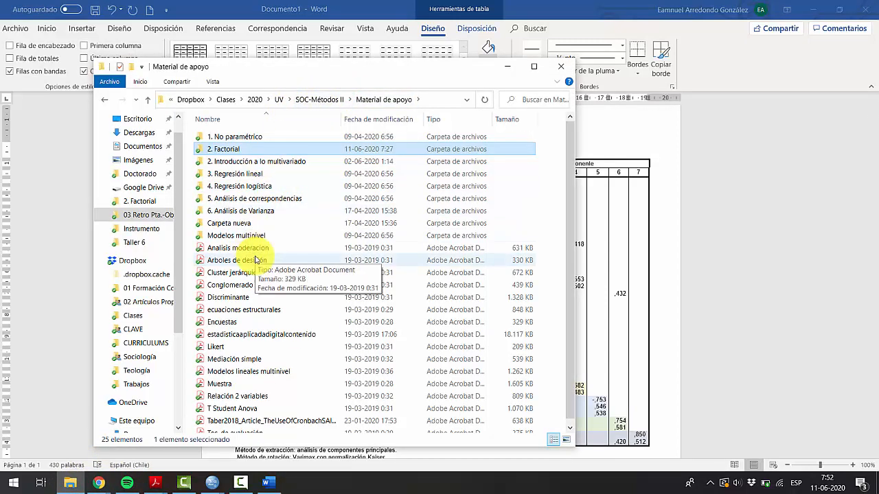
left_click(318, 100)
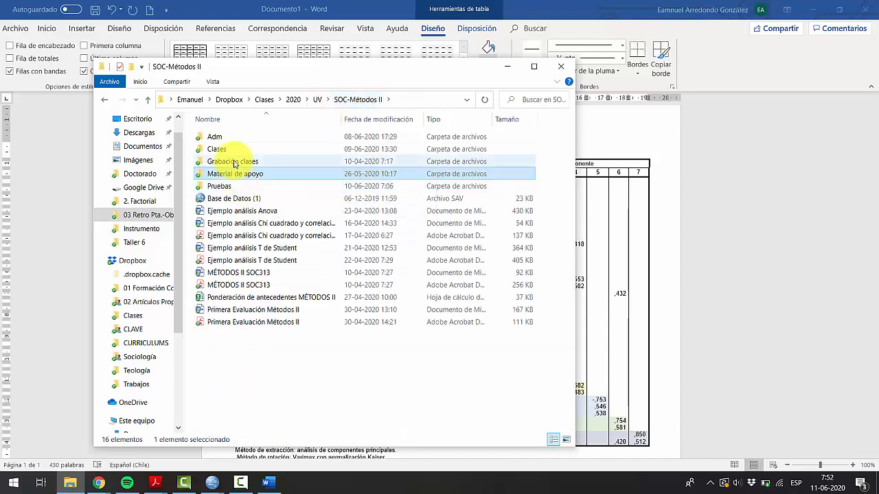
double_click(217, 149)
double_click(226, 162)
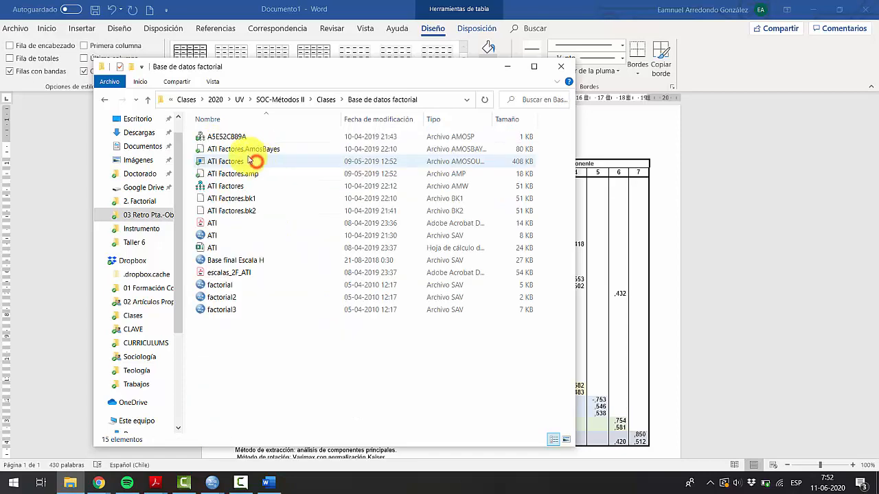
mouse_move(212, 483)
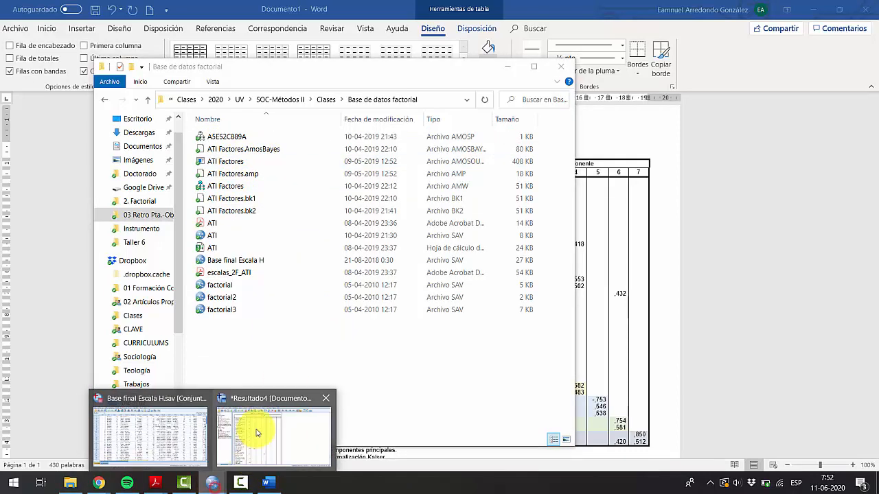
left_click(168, 412)
left_click(70, 482)
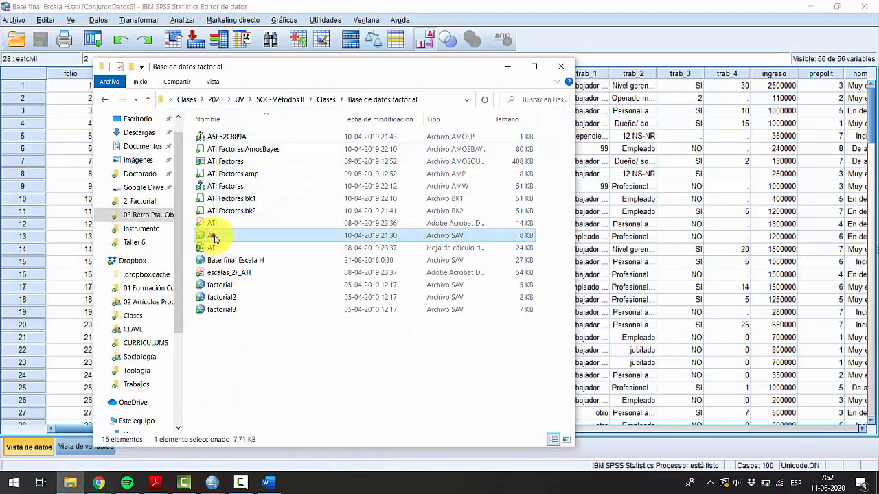
left_click_drag(209, 236, 602, 196)
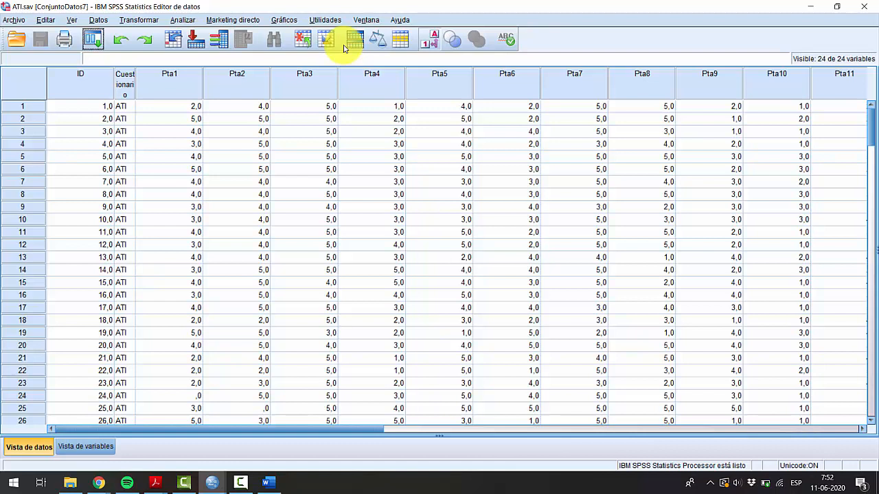
Set up a dimension-reduction Factor analysis with Pta1 to Pta22 as the variables
left_click(183, 20)
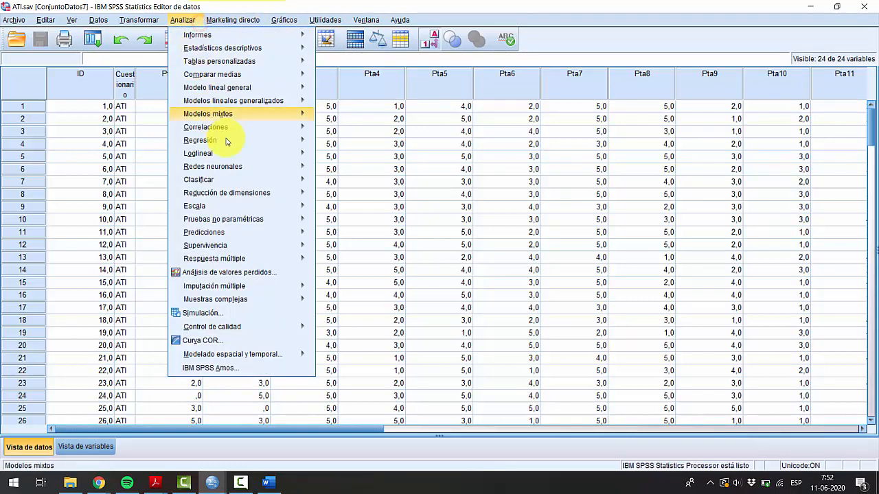
mouse_move(290, 197)
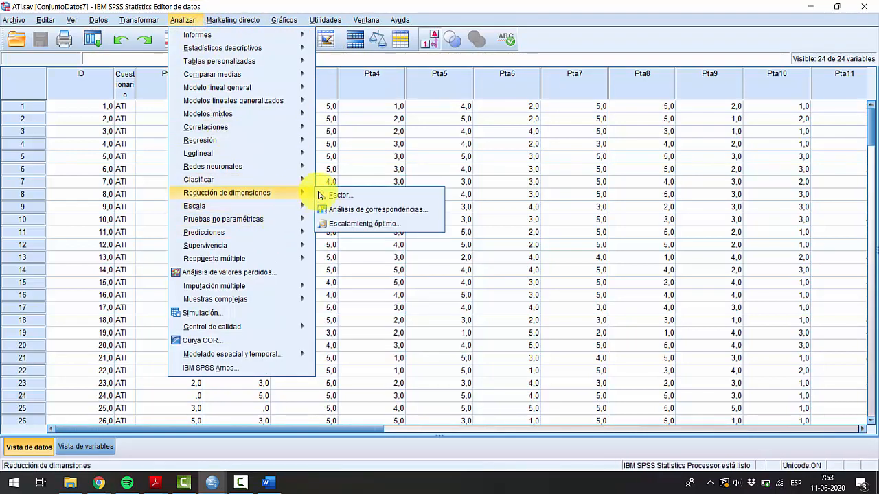
left_click(410, 197)
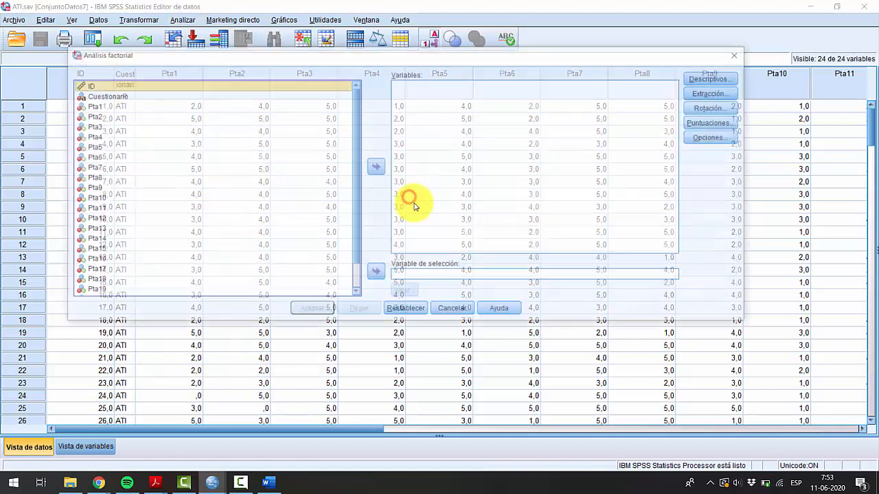
left_click(91, 104)
scroll(154, 294, "down", 3)
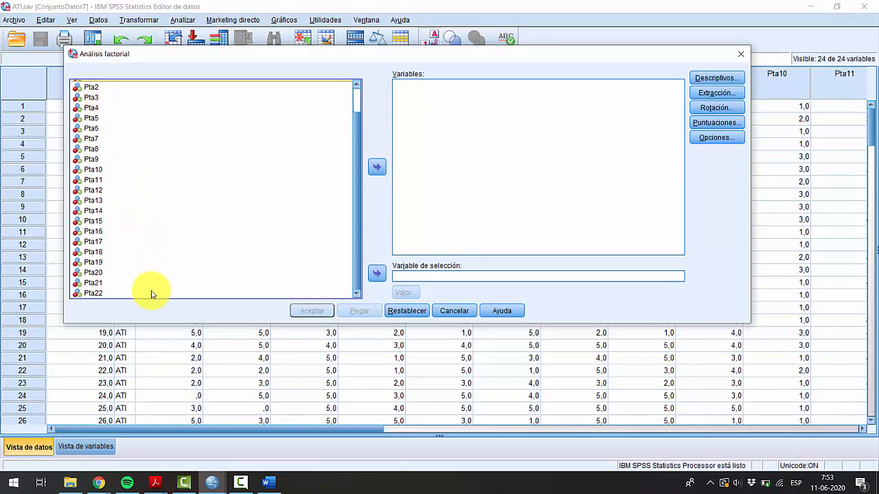
left_click(121, 292, "shift")
left_click(377, 167)
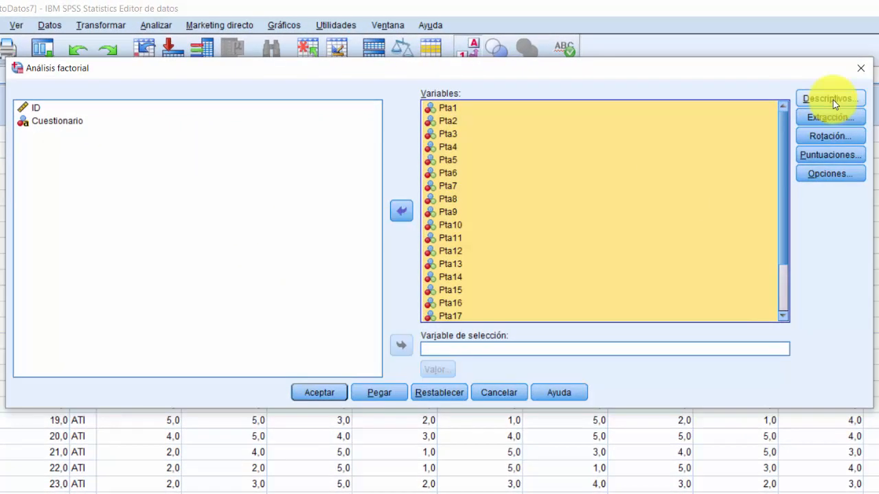
Set the extraction method to Factorización de ejes principales and the rotation to Oblimin directo
left_click(832, 118)
left_click(307, 126)
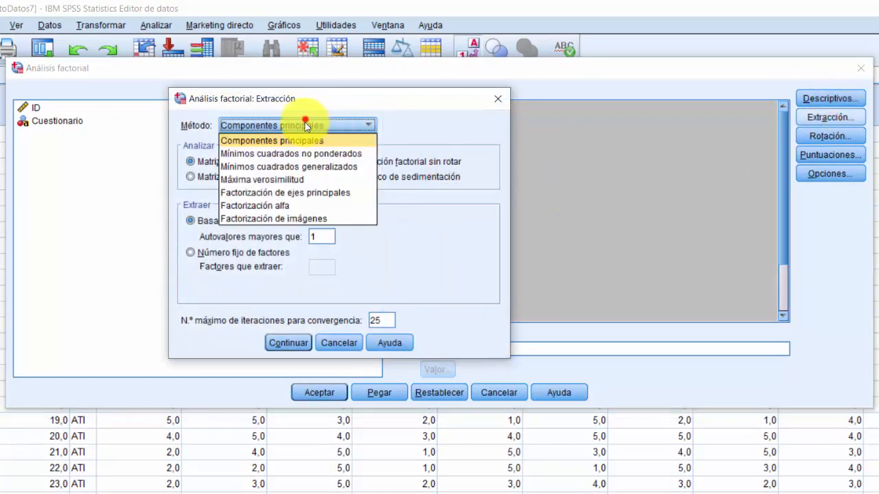
left_click(340, 197)
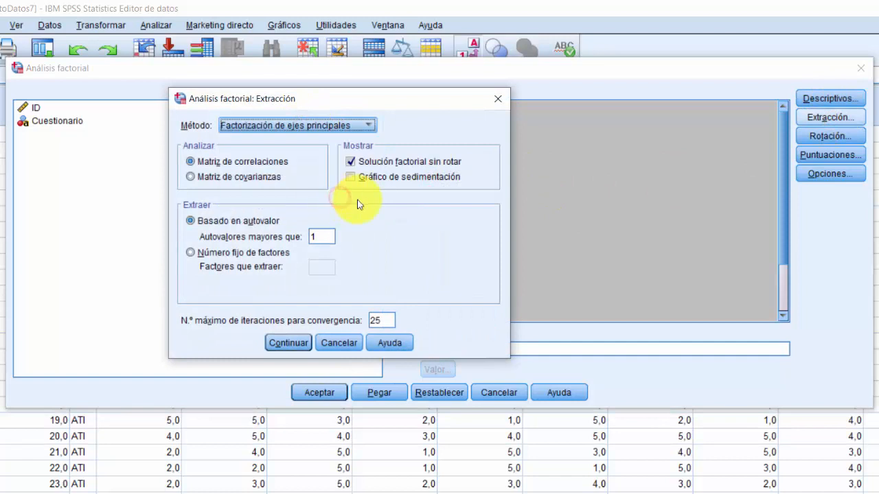
left_click(289, 343)
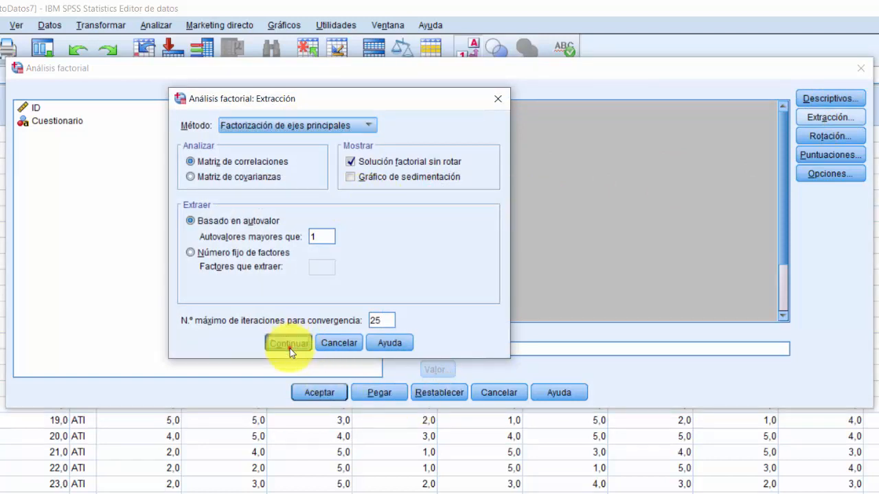
left_click(830, 135)
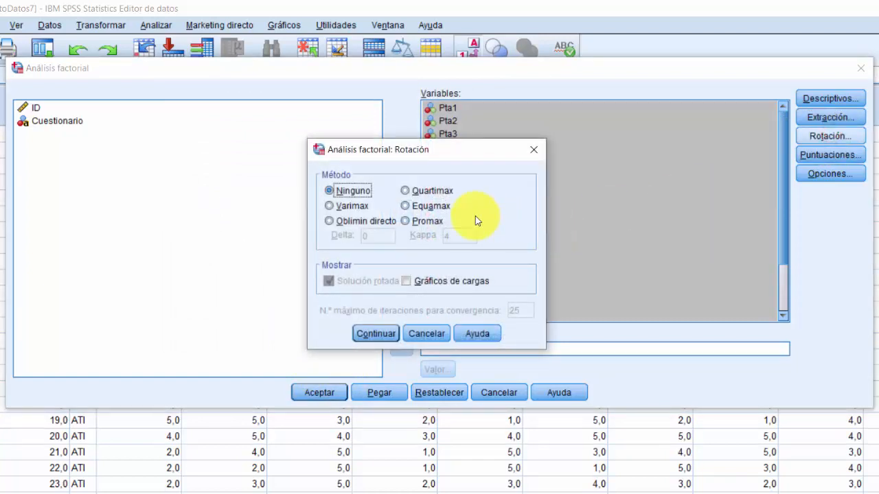
left_click(365, 221)
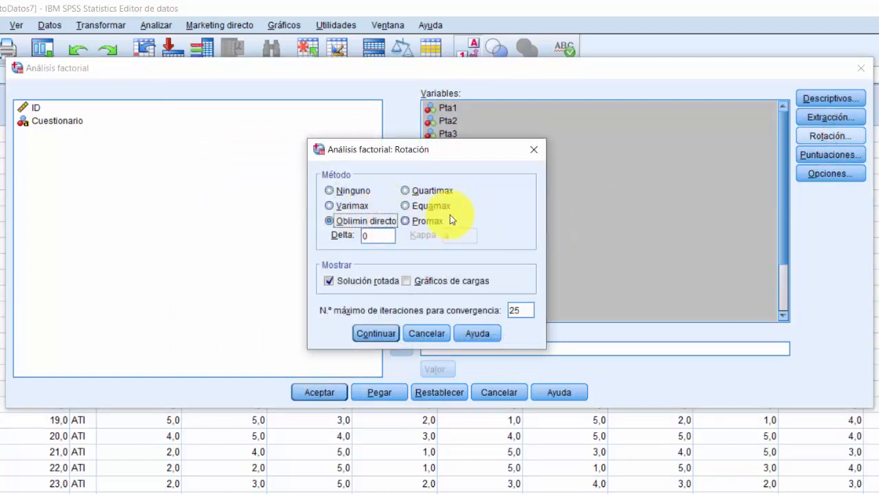
left_click(384, 335)
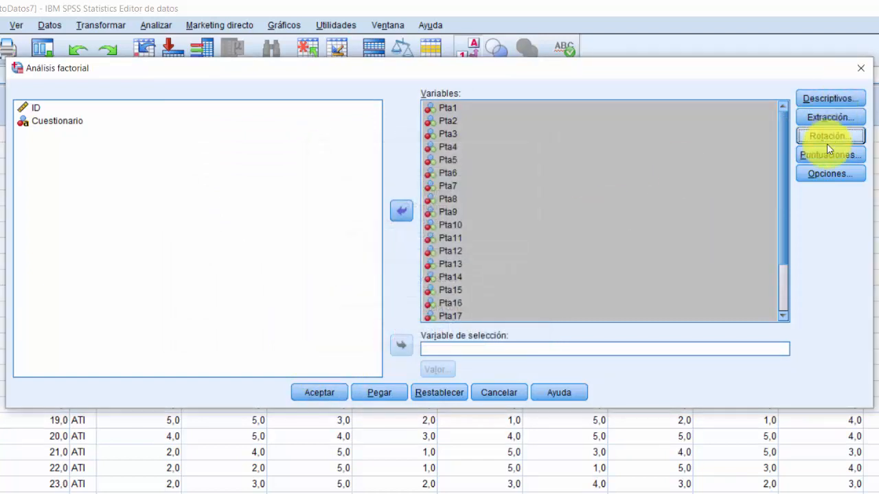
Run the factor analysis with coefficients sorted by size and those below ,30 suppressed
left_click(829, 175)
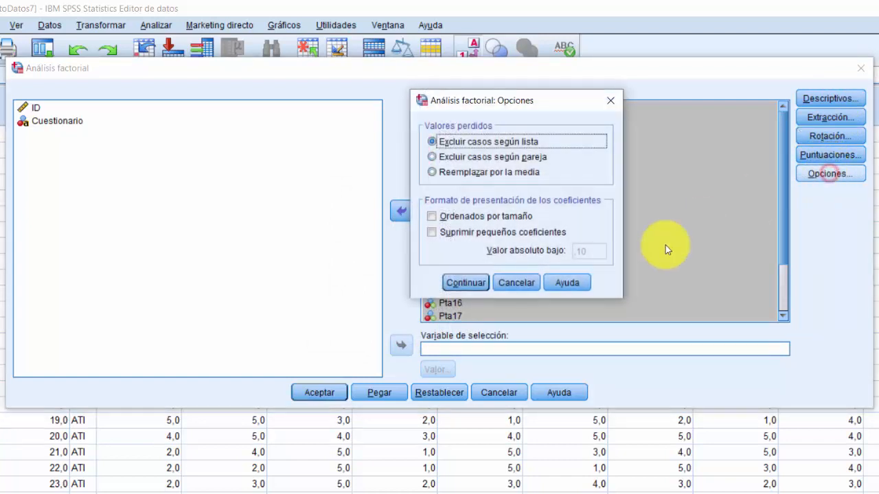
left_click(480, 218)
left_click(486, 232)
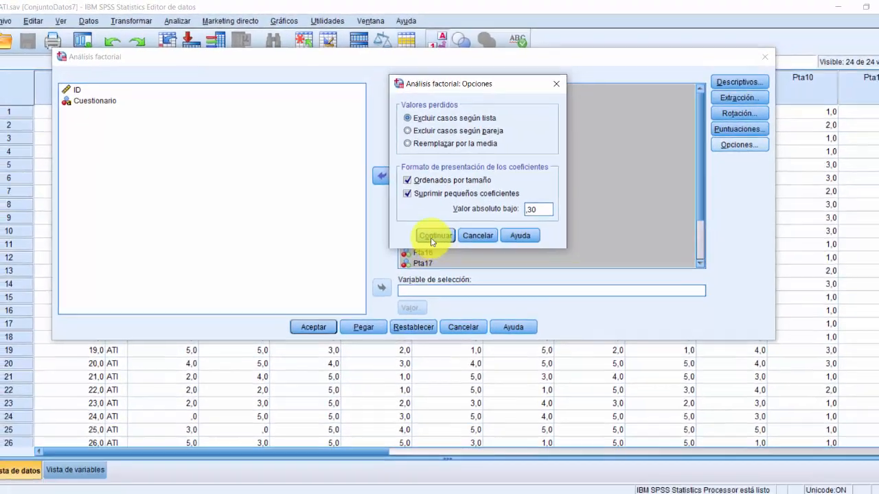
left_click(465, 282)
left_click(340, 393)
Rerun the factor analysis with the KMO and Bartlett sphericity test added to the descriptives
scroll(373, 296, "down", 8)
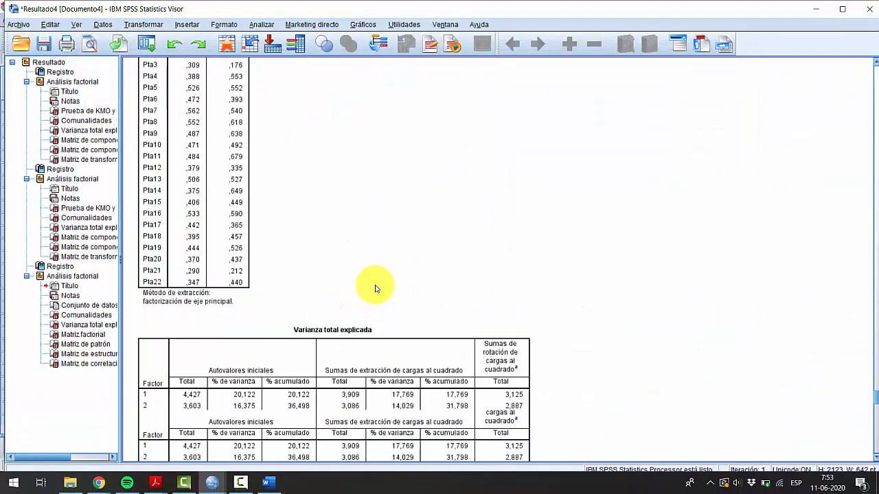
scroll(196, 202, "up", 10)
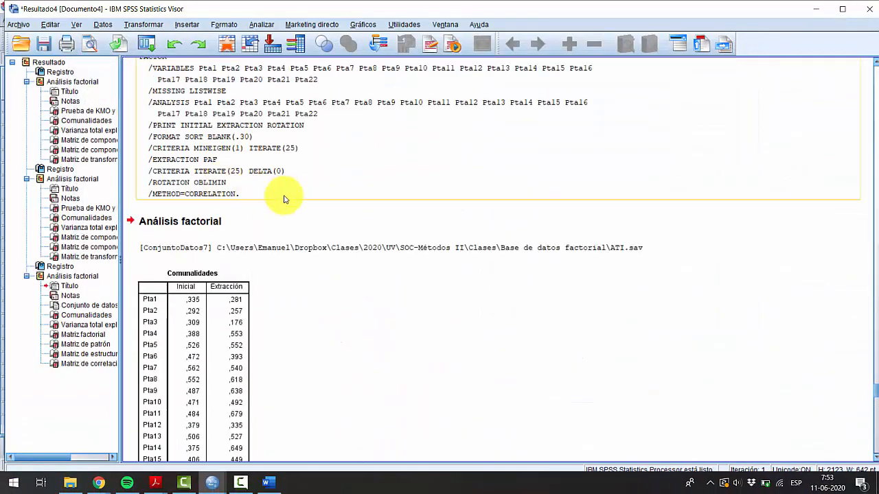
scroll(254, 199, "down", 6)
scroll(268, 162, "up", 4)
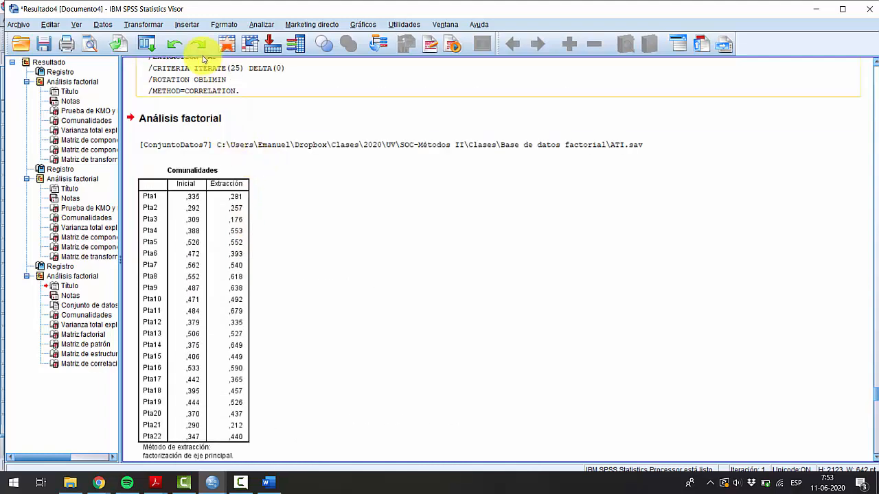
left_click(147, 42)
left_click(161, 63)
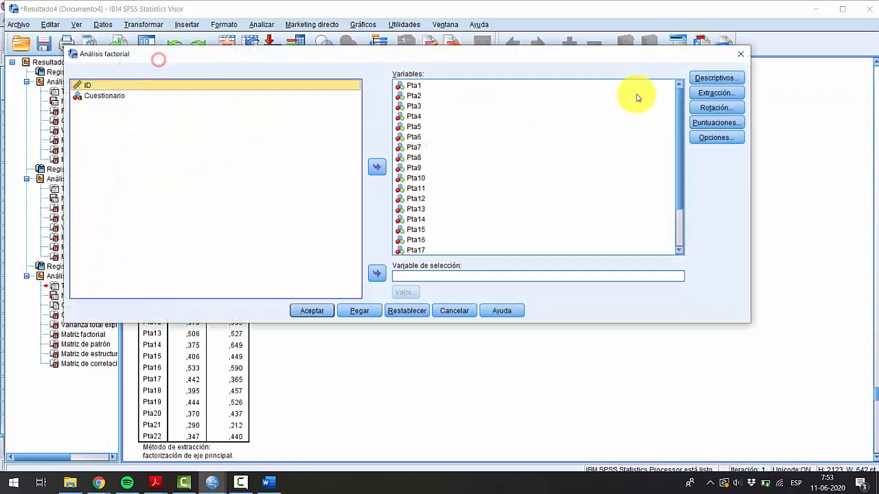
left_click(708, 78)
left_click(225, 169)
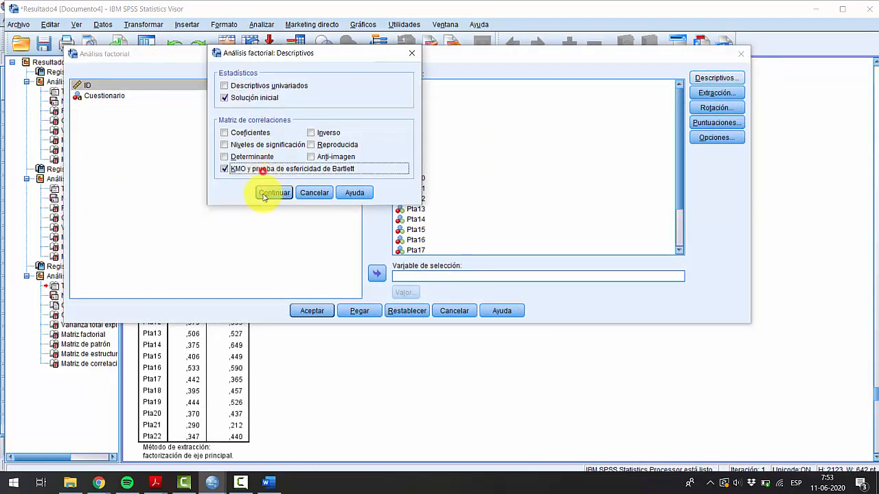
left_click(274, 192)
left_click(320, 311)
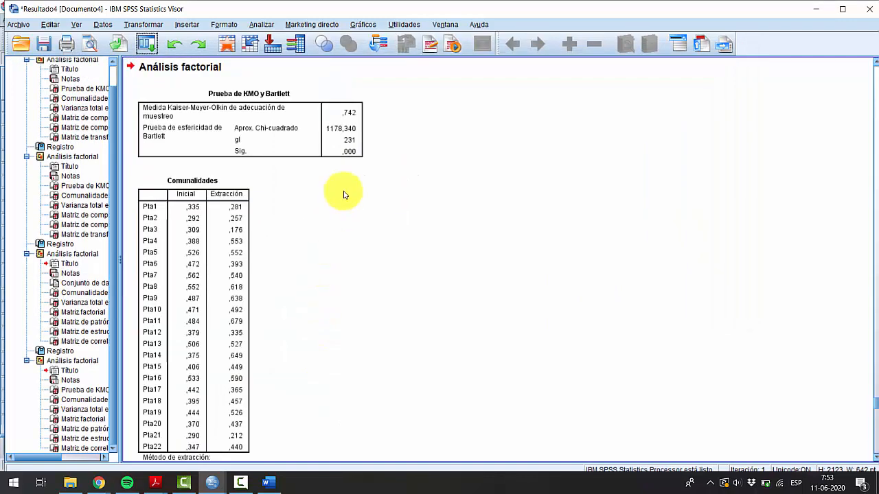
Review the KMO and Bartlett test, the communalities and the total variance explained in the latest factor output
left_click(321, 137)
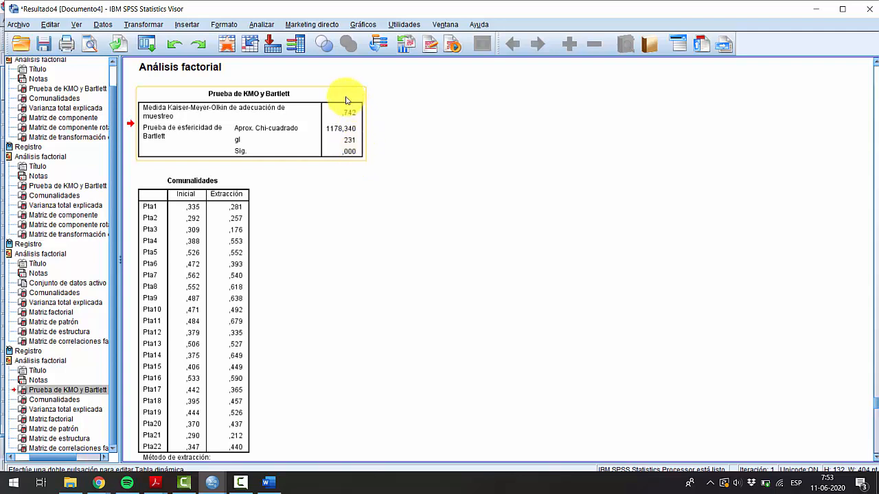
scroll(347, 120, "down", 5)
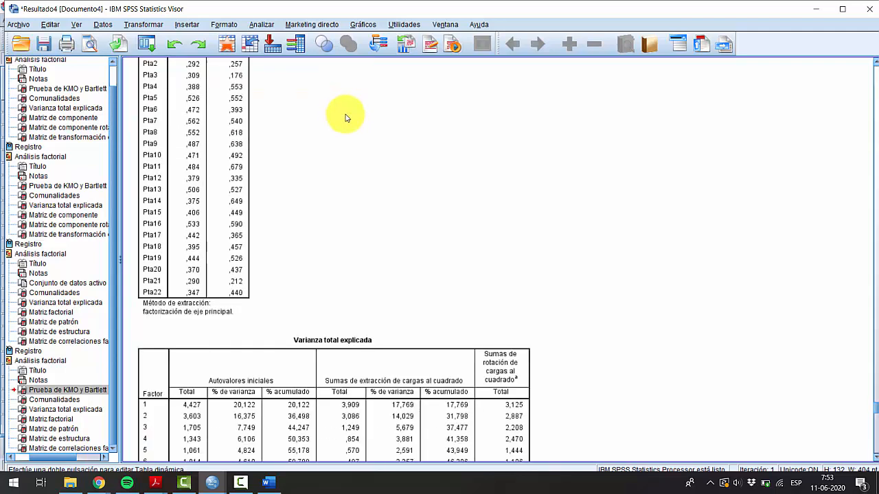
scroll(330, 206, "up", 4)
left_click(239, 157)
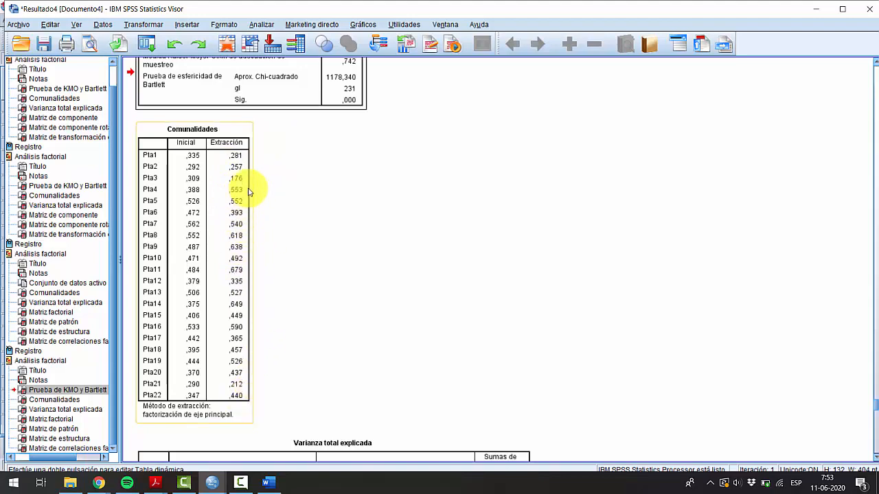
scroll(250, 223, "down", 3)
scroll(248, 220, "down", 9)
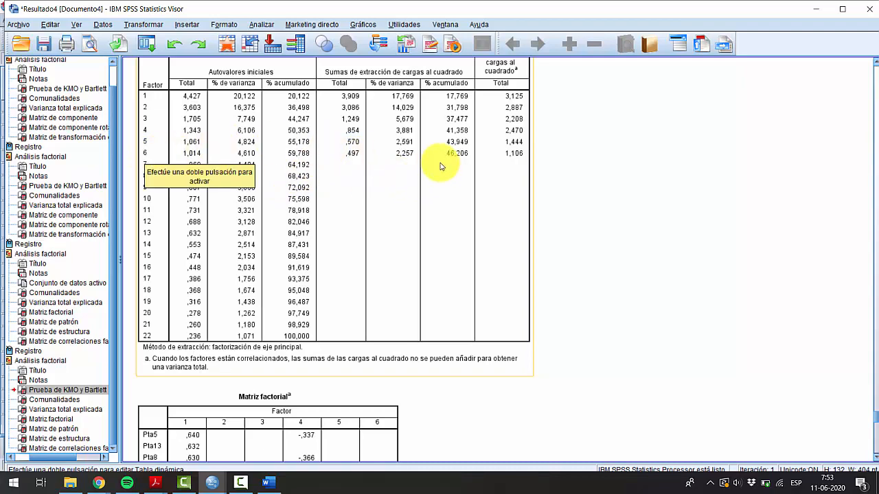
Examine the pattern matrix loadings of the Pta items and compare them with the structure matrix
scroll(439, 168, "down", 7)
scroll(365, 165, "down", 10)
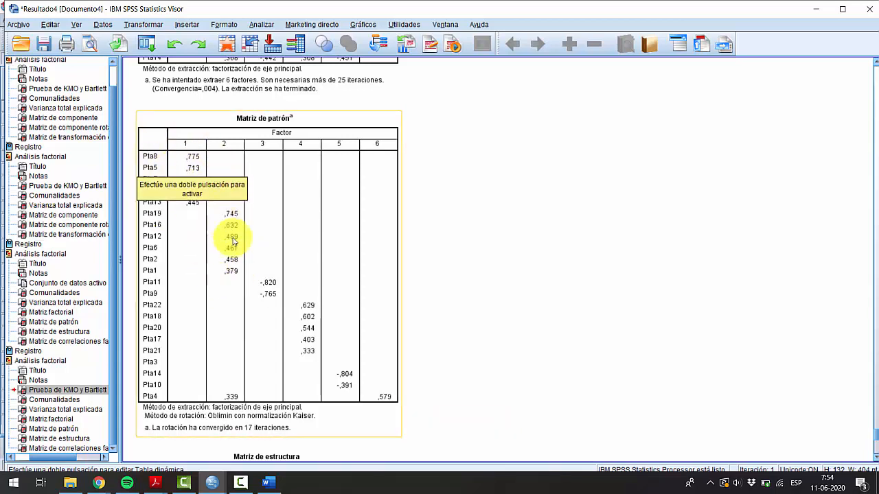
left_click(573, 304)
scroll(555, 271, "down", 3)
scroll(554, 271, "down", 4)
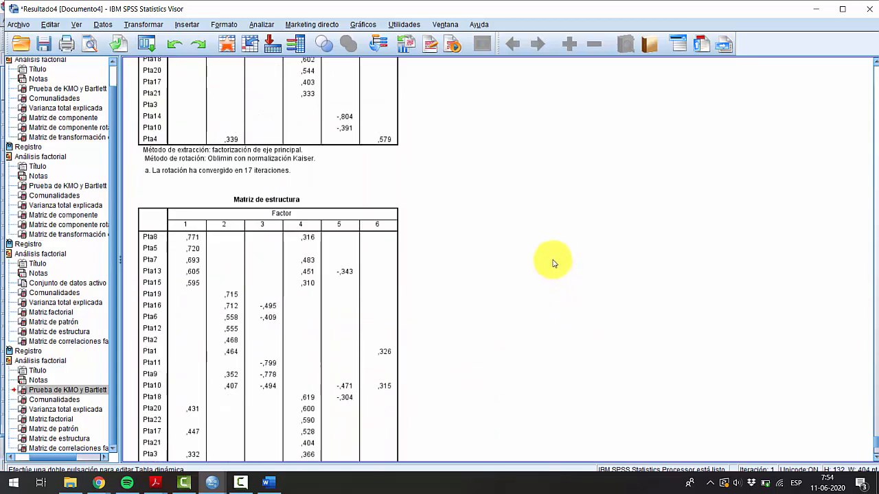
scroll(555, 261, "up", 7)
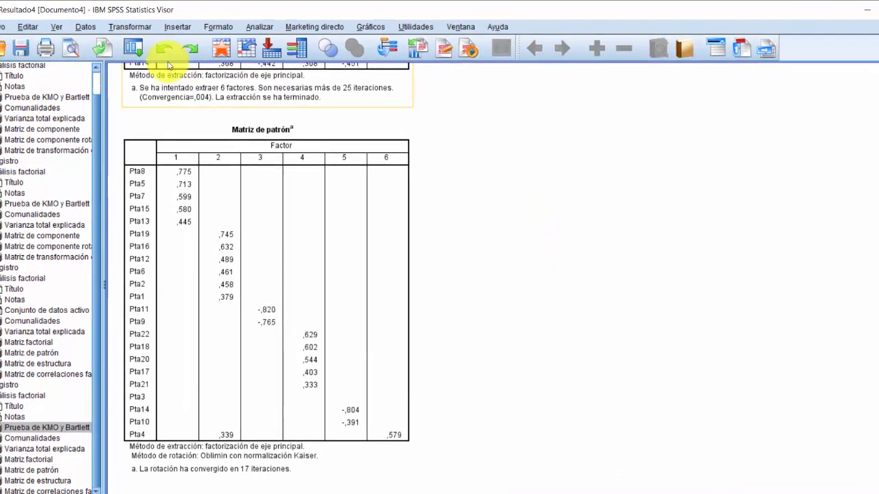
Rerun the factor analysis of Pta1 to Pta22 with a fixed number of 2 factors to extract
left_click(134, 48)
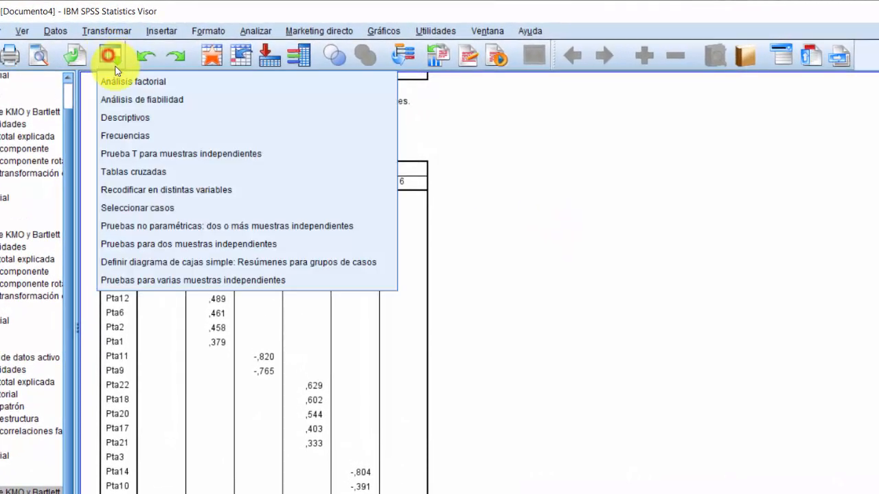
left_click(142, 75)
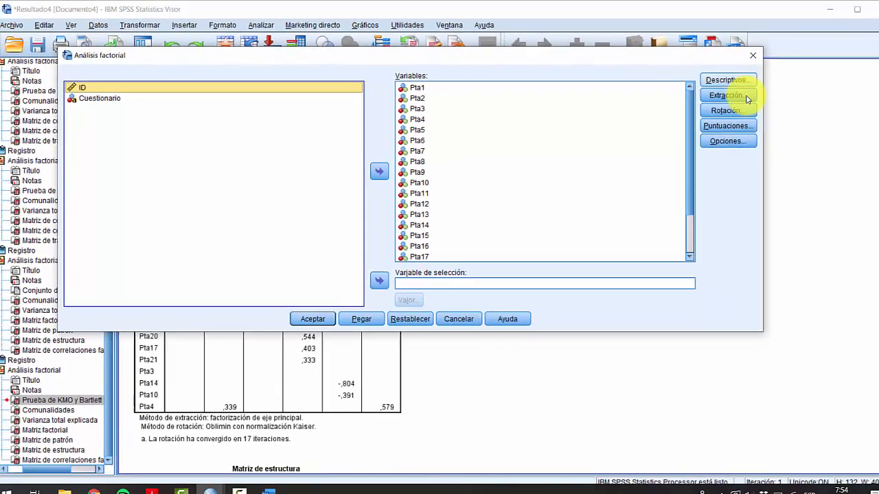
left_click(848, 118)
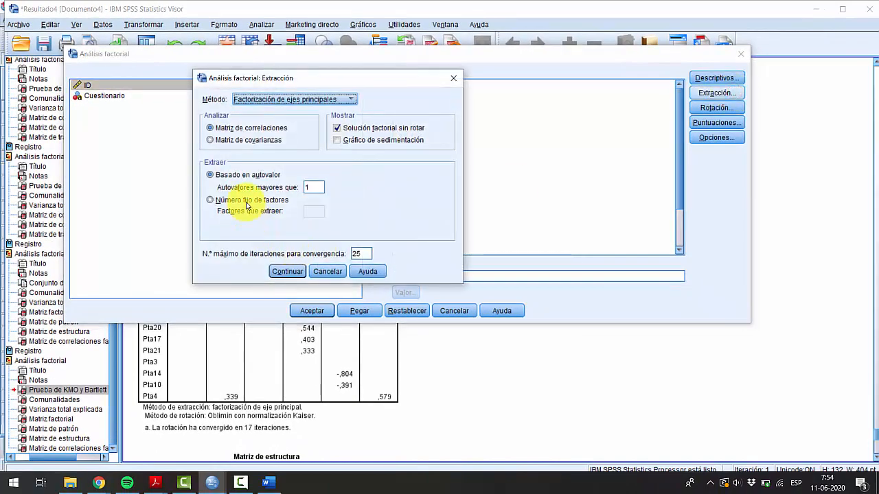
left_click(245, 200)
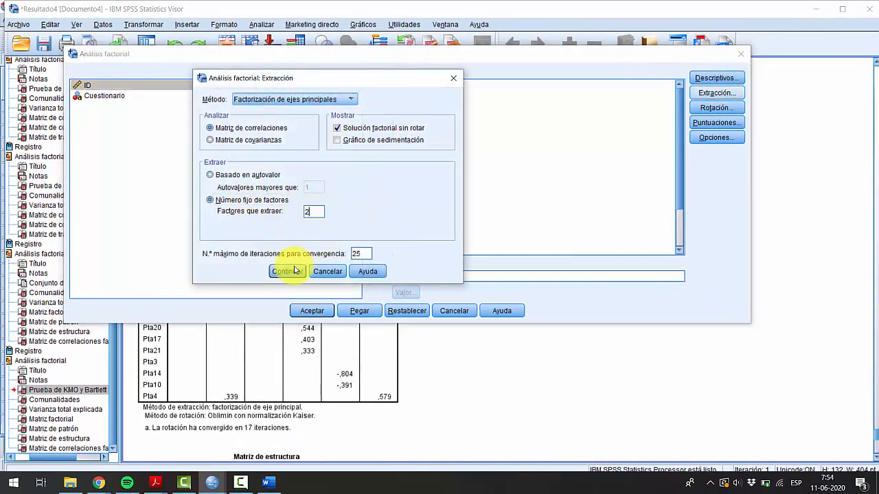
left_click(295, 270)
left_click(312, 310)
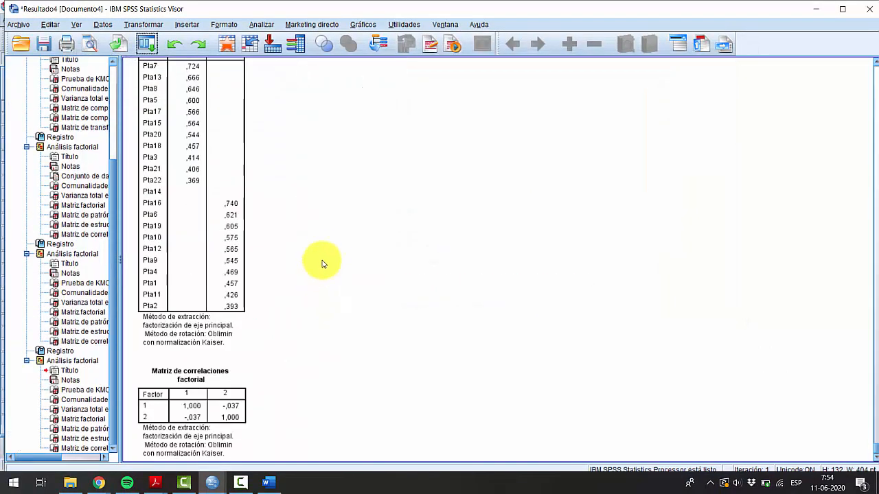
Examine the two-factor output: structure matrix, total variance explained, factor matrix and item loadings in the pattern matrix
scroll(320, 233, "up", 3)
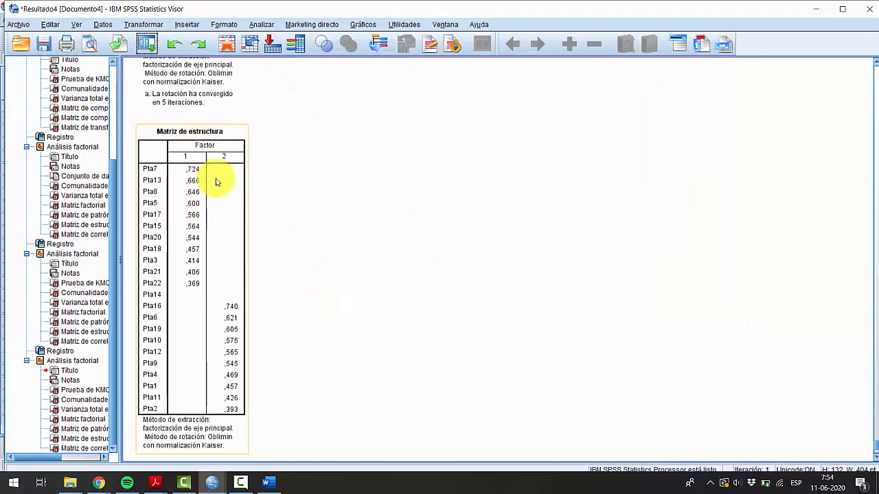
scroll(221, 189, "up", 9)
scroll(222, 206, "down", 7)
scroll(233, 261, "up", 12)
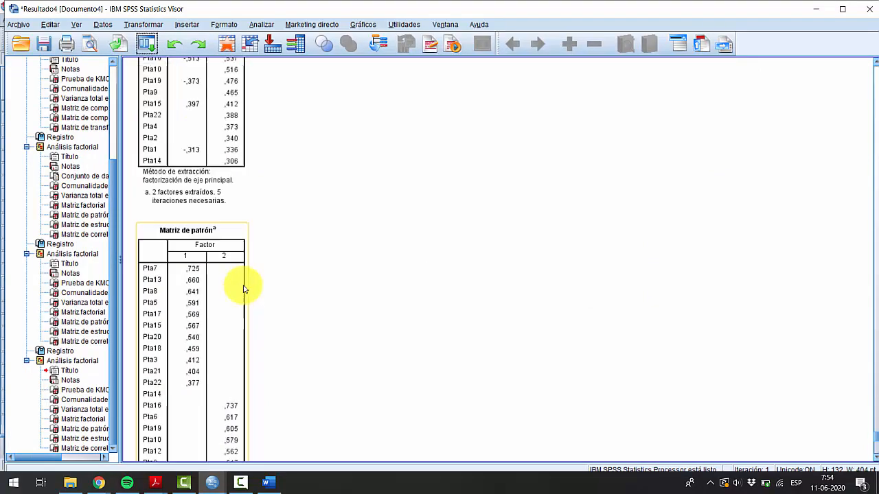
scroll(244, 289, "up", 18)
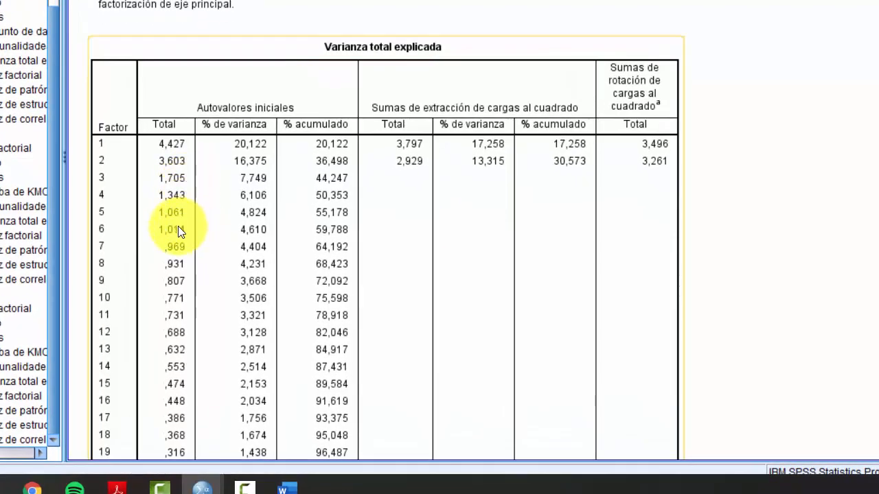
scroll(183, 221, "down", 15)
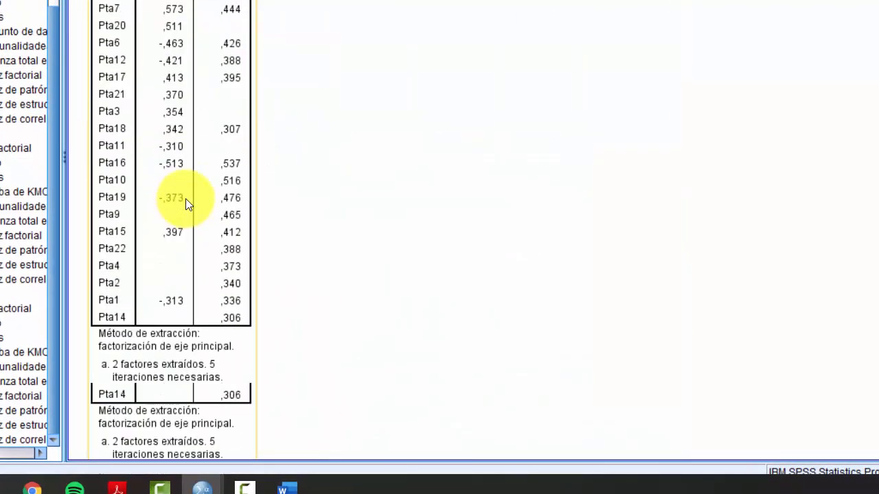
scroll(189, 198, "down", 3)
scroll(169, 109, "up", 8)
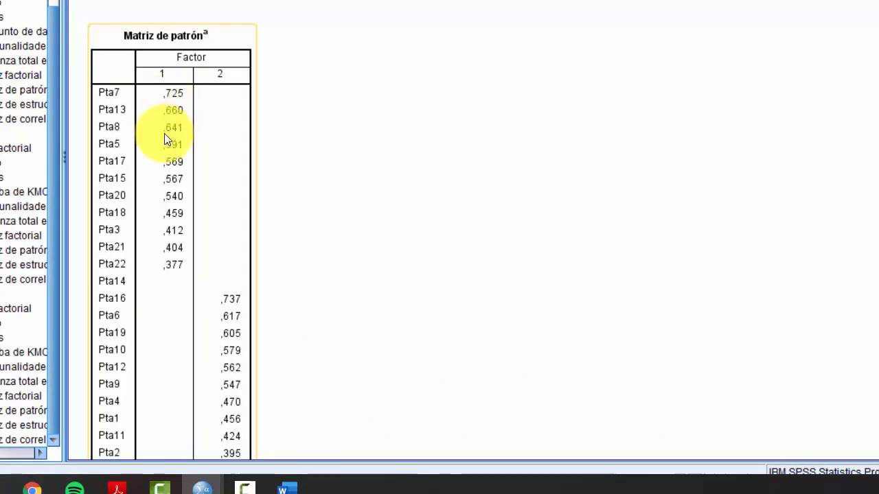
scroll(192, 251, "down", 3)
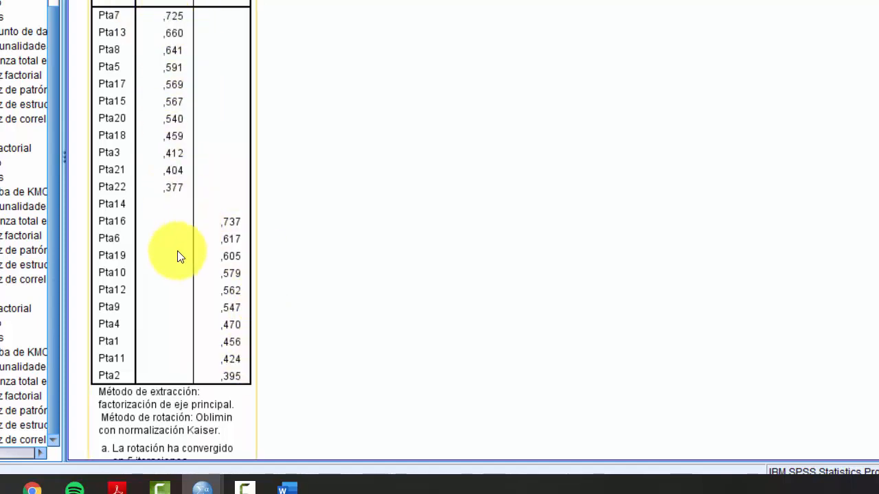
Open escalas_2F_ATI.pdf from the Base de datos factorial folder, read the ESCALA TICP items and return to the SPSS output
left_click(3, 489)
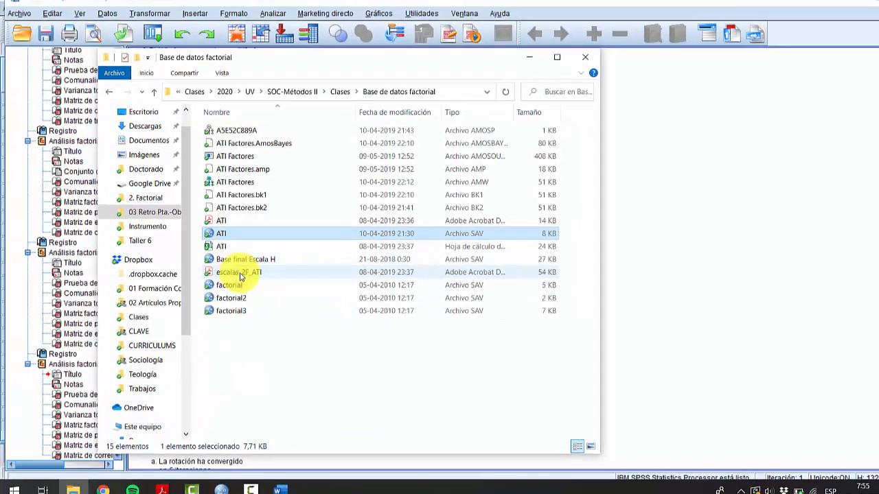
left_click(287, 270)
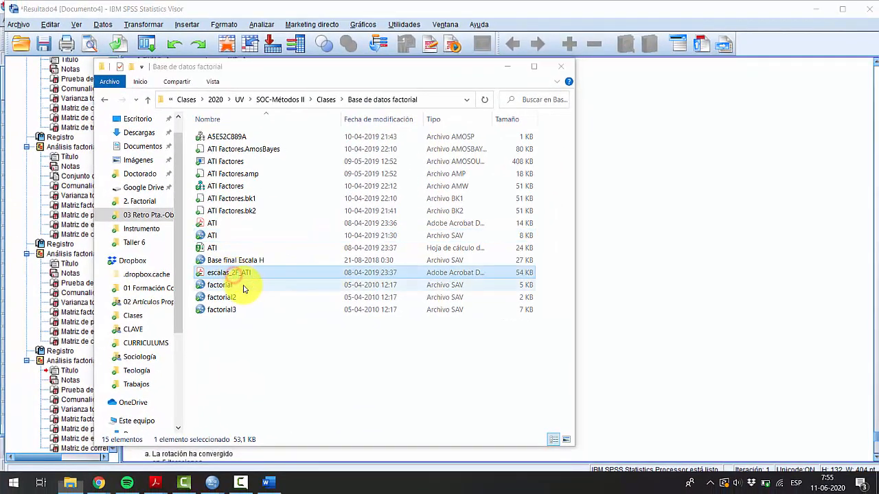
double_click(259, 274)
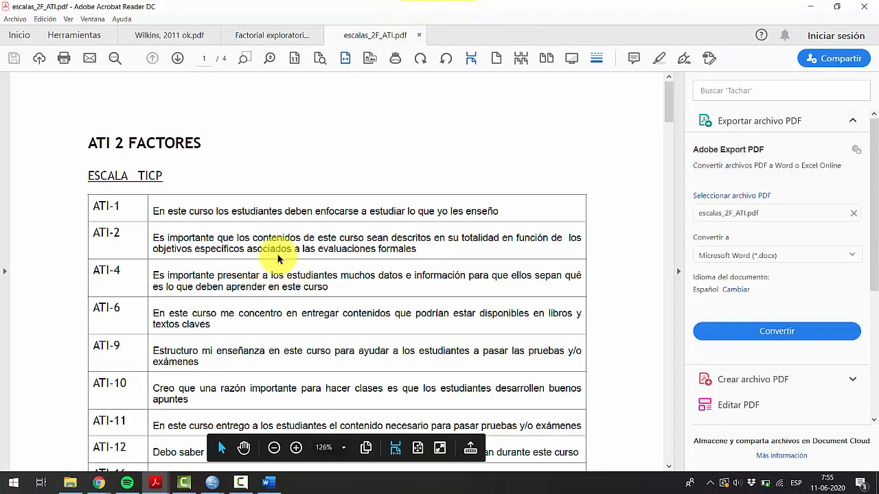
scroll(157, 196, "down", 2)
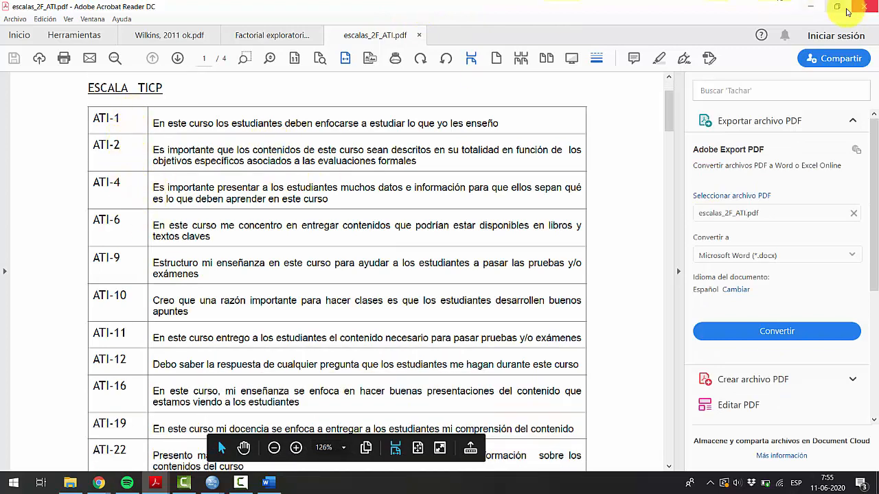
left_click(812, 8)
left_click(691, 341)
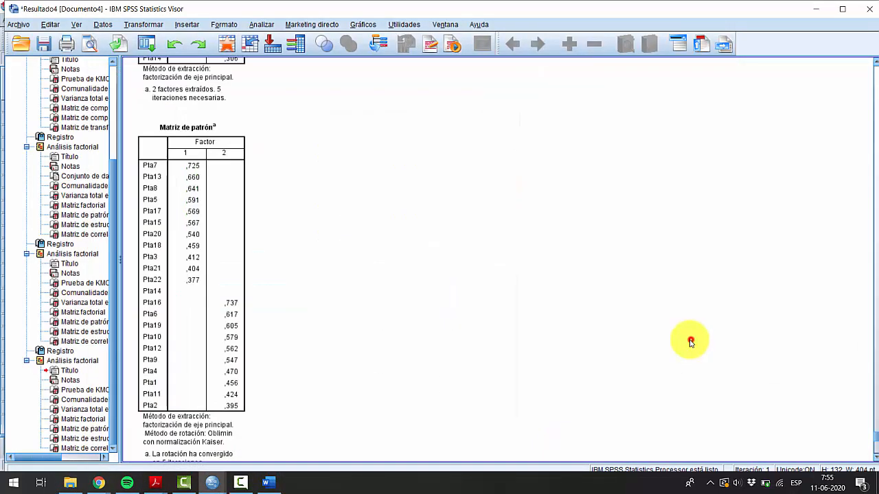
Check the item groupings in the two-factor pattern matrix against the structure matrix and the factor correlation matrix
left_click(225, 306)
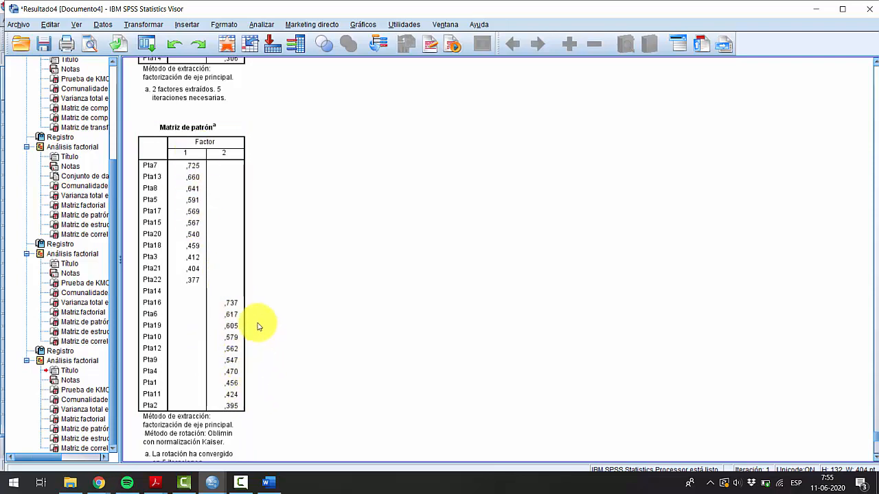
scroll(295, 315, "down", 10)
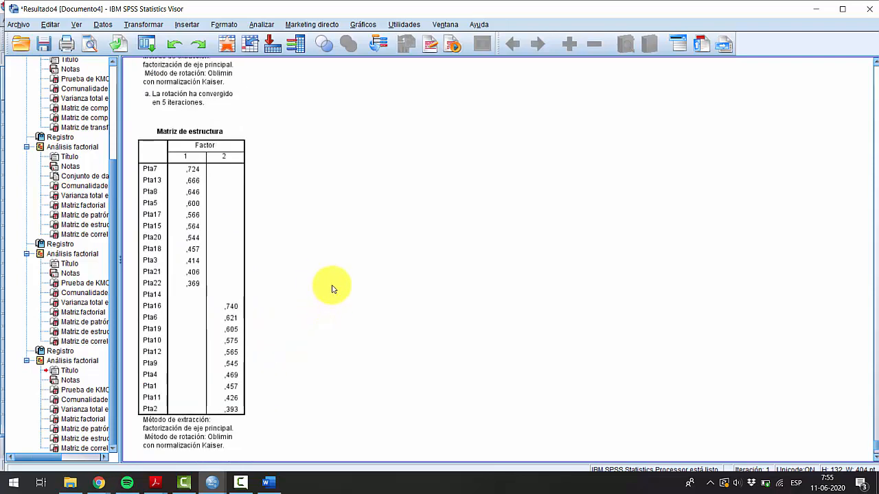
scroll(334, 286, "down", 4)
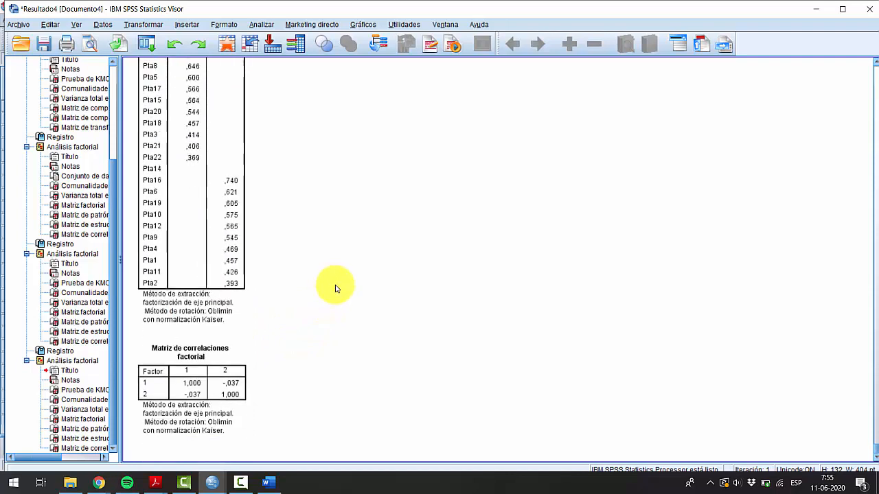
scroll(341, 292, "up", 15)
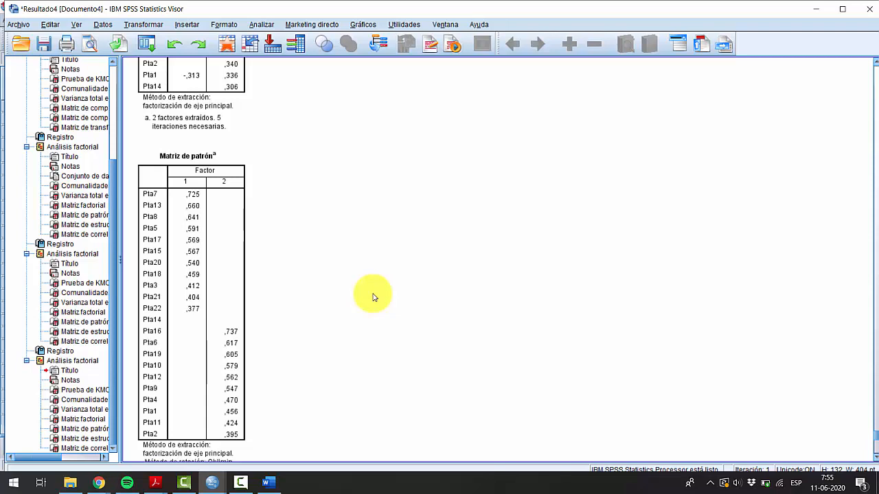
scroll(243, 230, "down", 2)
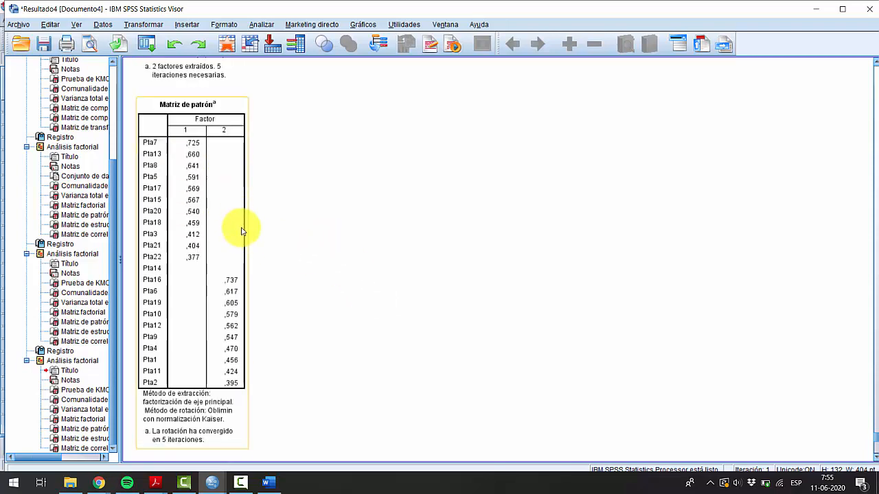
left_click(223, 471)
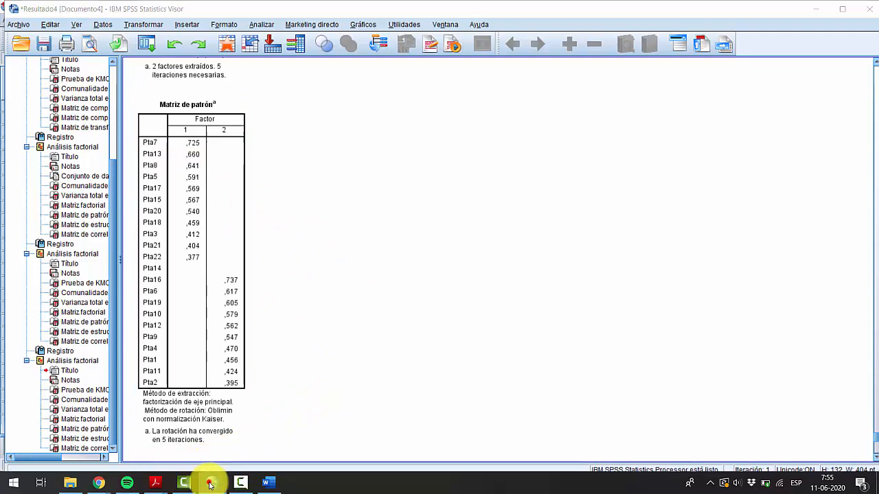
left_click(455, 214)
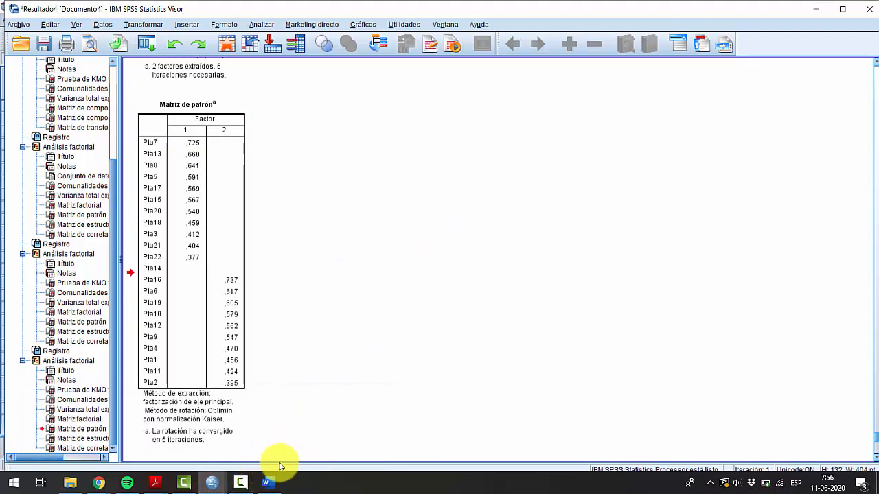
left_click(240, 481)
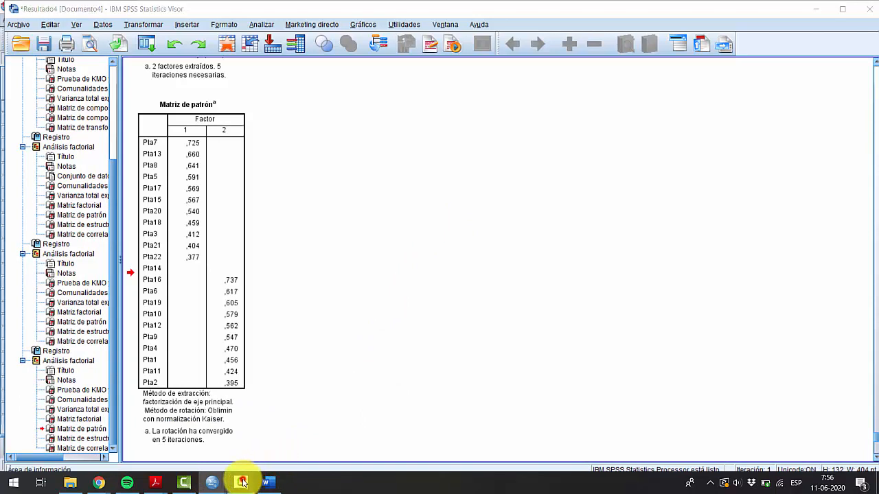